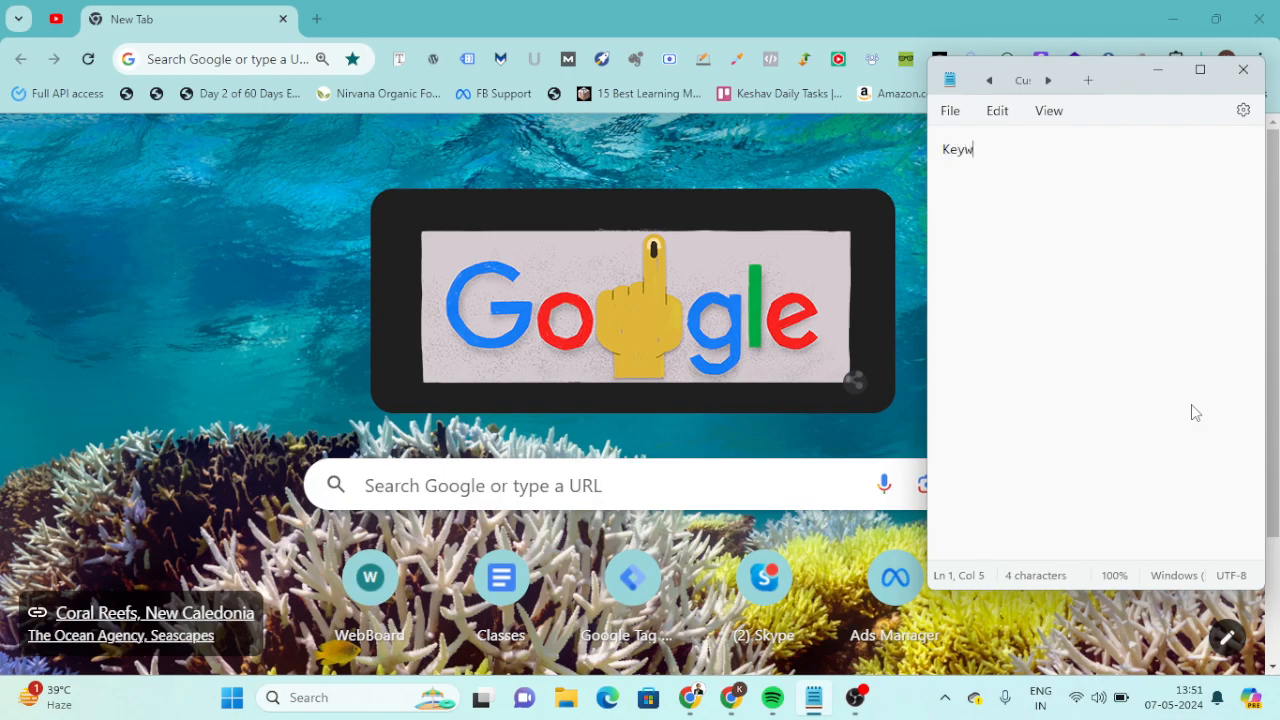
Write the heading "Keyword Research" in the note.
{"action": "type", "text": "arcg"}
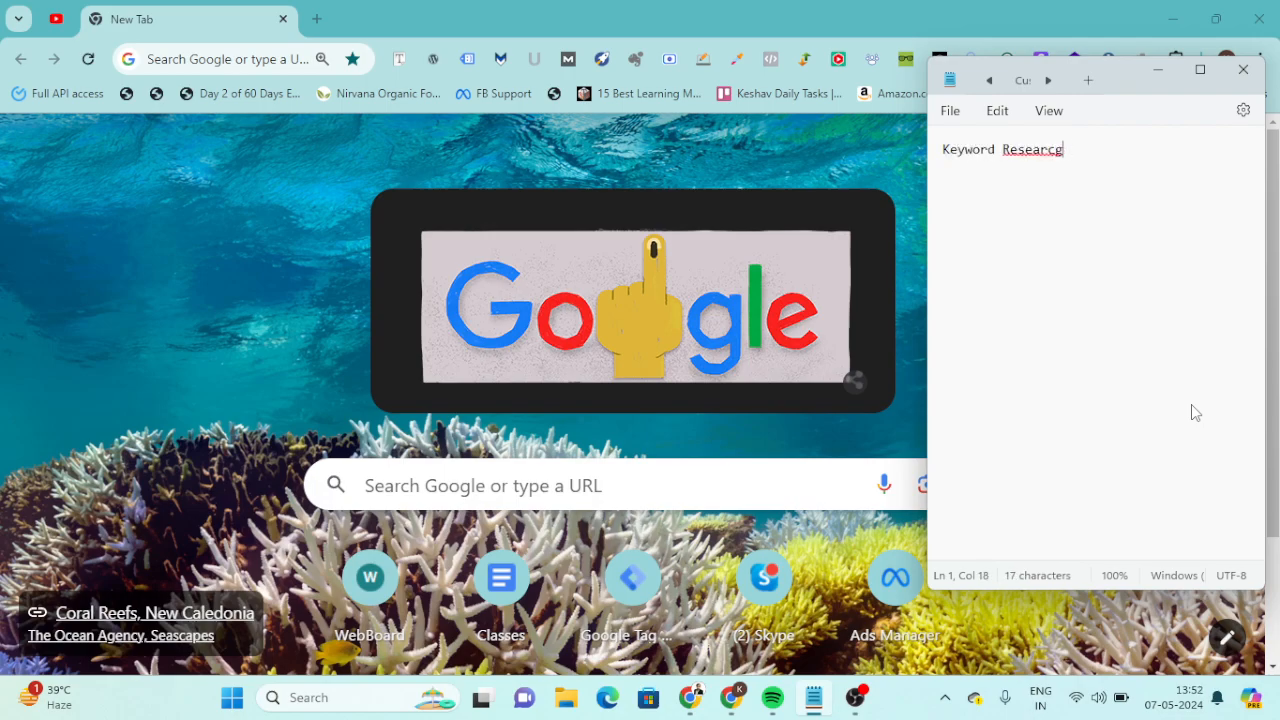
{"action": "key", "text": "BackSpace"}
{"action": "type", "text": "h "}
{"action": "type", "text": "Searcges"}
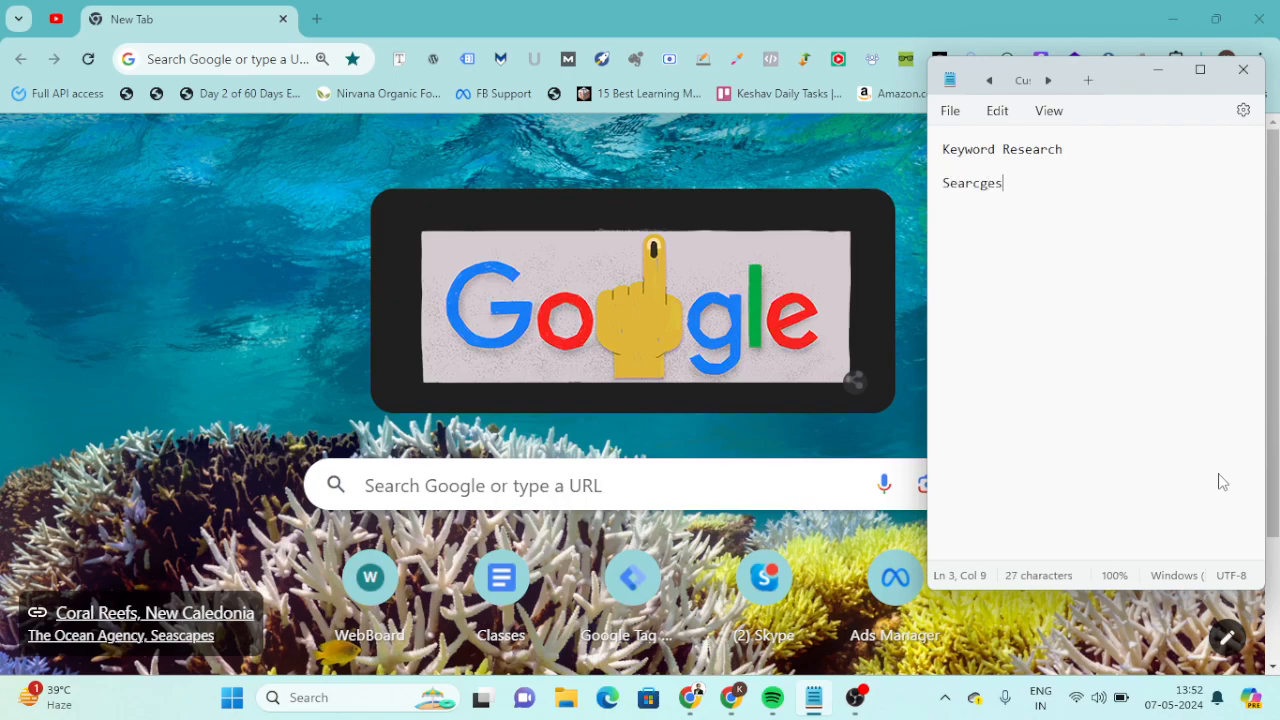
Add the line "Searchess" below the Keyword Research heading, leaving a blank line between them.
{"action": "key", "text": "BackSpace"}
{"action": "key", "text": "BackSpace"}
{"action": "key", "text": "BackSpace"}
{"action": "type", "text": "ghe"}
{"action": "key", "text": "BackSpace"}
{"action": "key", "text": "BackSpace"}
{"action": "key", "text": "BackSpace"}
{"action": "type", "text": "hess "}
{"action": "type", "text": "Ra"}
Add the line "Easy Rank (Difficult)" under the searches line.
{"action": "key", "text": "BackSpace"}
{"action": "key", "text": "BackSpace"}
{"action": "type", "text": "Ra"}
{"action": "key", "text": "BackSpace"}
{"action": "key", "text": "BackSpace"}
{"action": "type", "text": "Easy Rank (Diffivul"}
{"action": "key", "text": "BackSpace"}
{"action": "key", "text": "BackSpace"}
{"action": "key", "text": "BackSpace"}
{"action": "type", "text": "cul"}
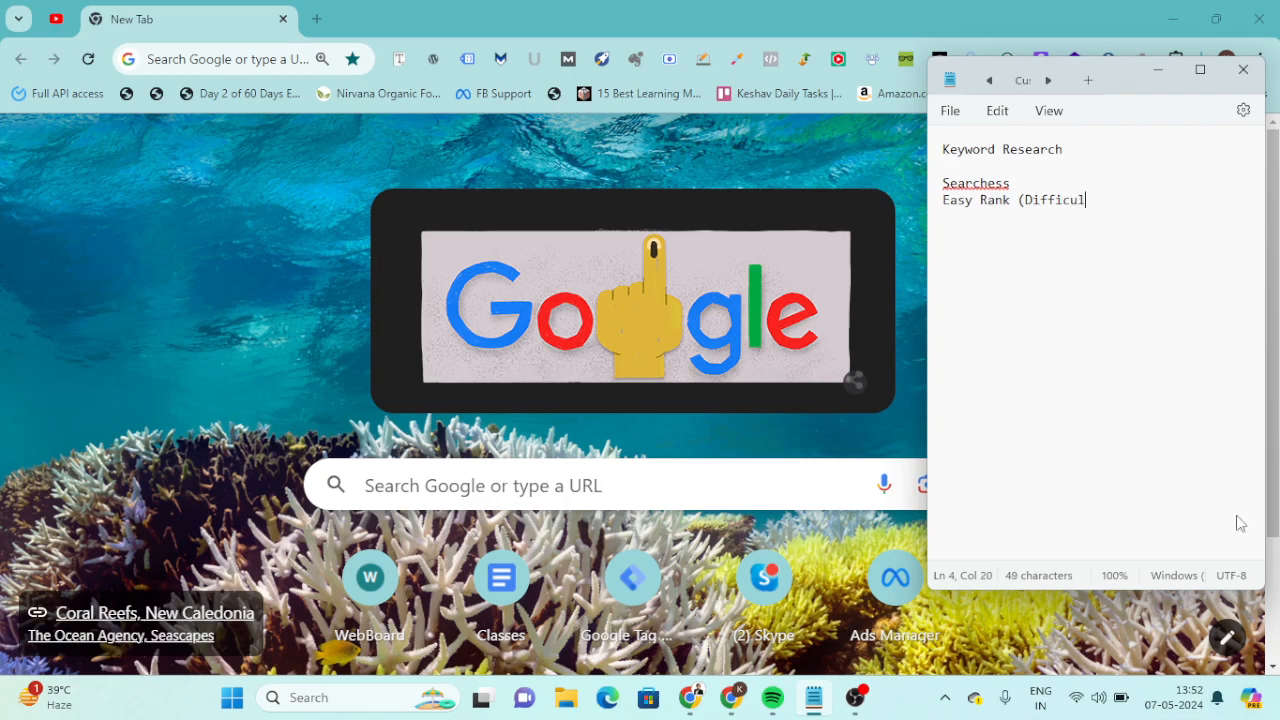
{"action": "type", "text": "t)"}
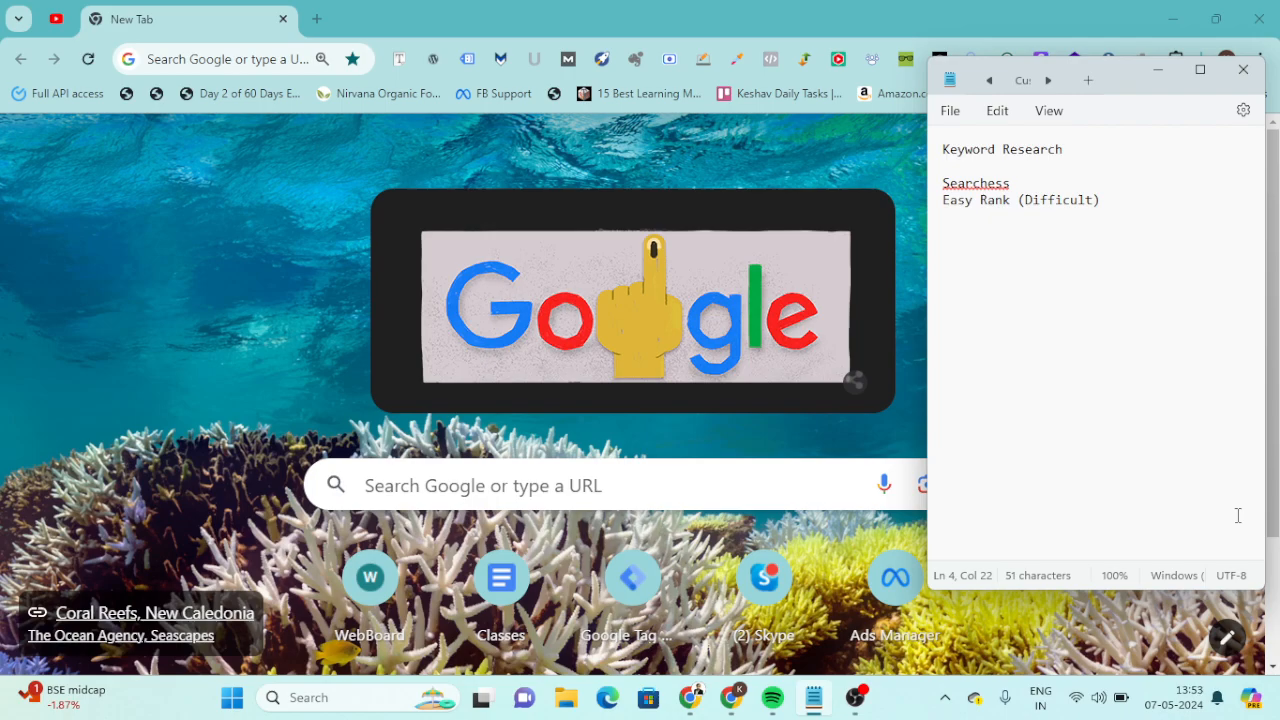
Switch to Chrome and open the website seoshope.com.
{"action": "left_click", "coordinate": [217, 320]}
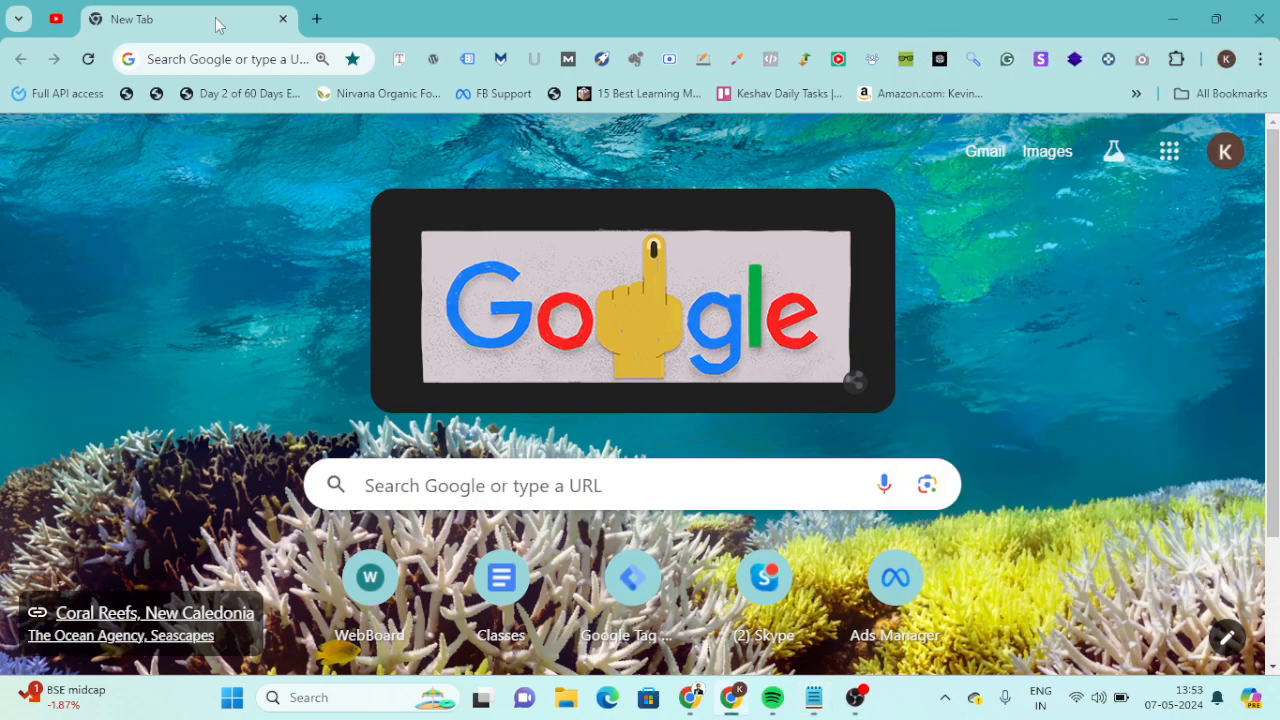
{"action": "left_click", "coordinate": [211, 57]}
{"action": "key", "text": "alt+Tab"}
Switch back to Notepad and add "Ubersuggest" below the Easy Rank line.
{"action": "key", "text": "alt+Tab"}
{"action": "left_click", "coordinate": [213, 58]}
{"action": "type", "text": "Seos"}
{"action": "key", "text": "Return"}
{"action": "key", "text": "alt+Tab"}
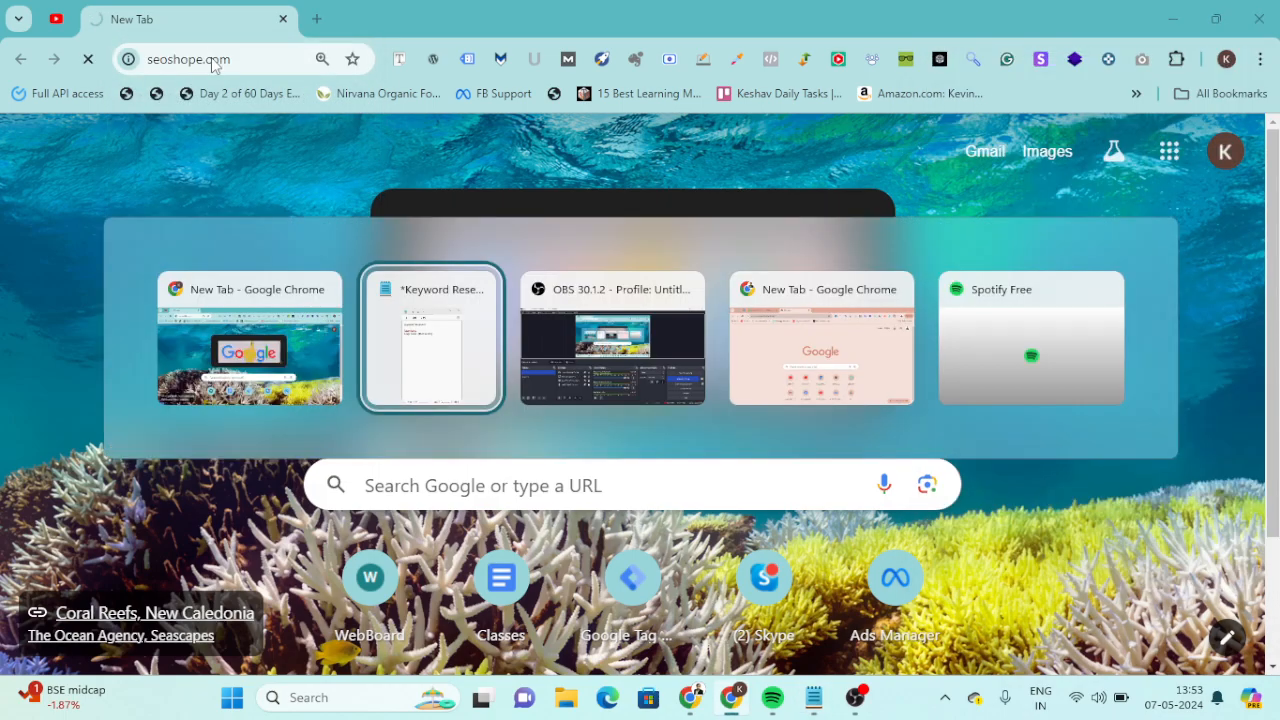
{"action": "key", "text": "Return"}
{"action": "key", "text": "Return"}
{"action": "key", "text": "Return"}
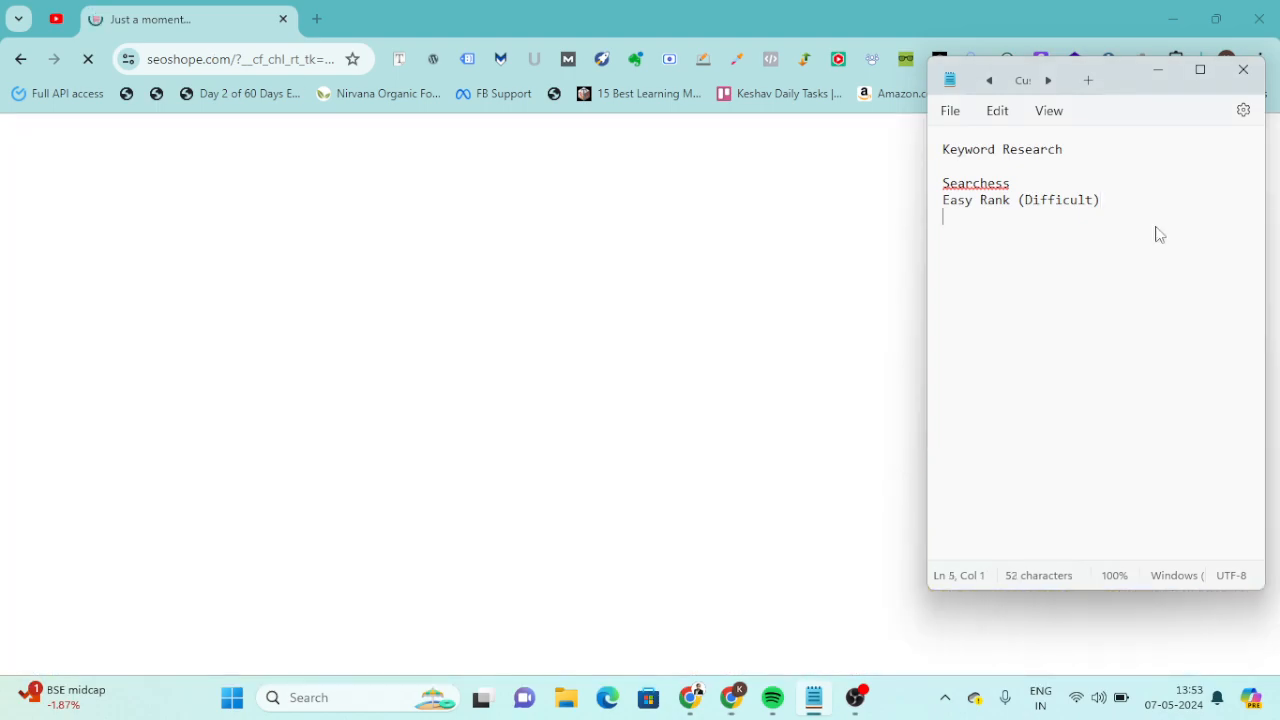
{"action": "type", "text": "Ubersuggest"}
Insert the heading "Keyword Research Tools" above the Ubersuggest line.
{"action": "left_click", "coordinate": [1003, 225]}
{"action": "key", "text": "Return"}
{"action": "key", "text": "Up"}
{"action": "type", "text": "Keyword Res"}
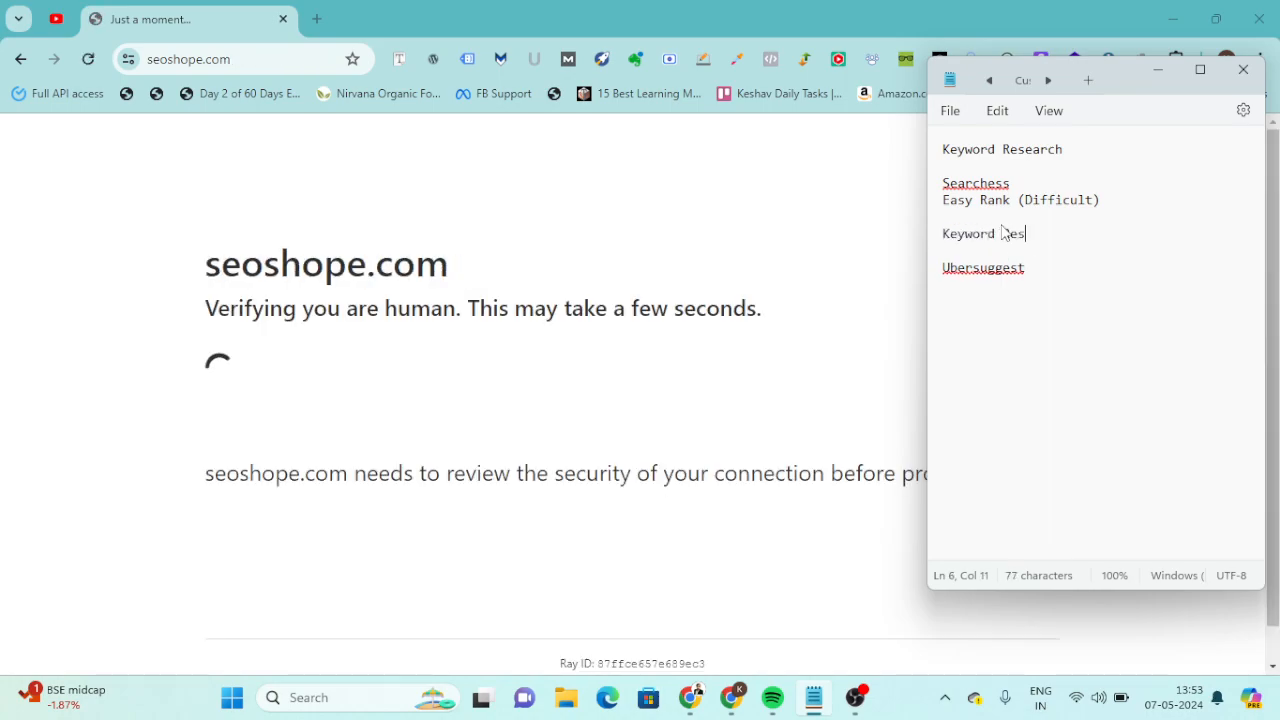
{"action": "type", "text": "earch Tools"}
{"action": "key", "text": "Return"}
{"action": "key", "text": "BackSpace"}
Add "SEMrush" and "Ahref" on separate lines below Ubersuggest.
{"action": "key", "text": "Down"}
{"action": "key", "text": "Down"}
{"action": "key", "text": "End"}
{"action": "key", "text": "Return"}
{"action": "type", "text": "Semrush"}
{"action": "key", "text": "Return"}
{"action": "type", "text": "Ahref"}
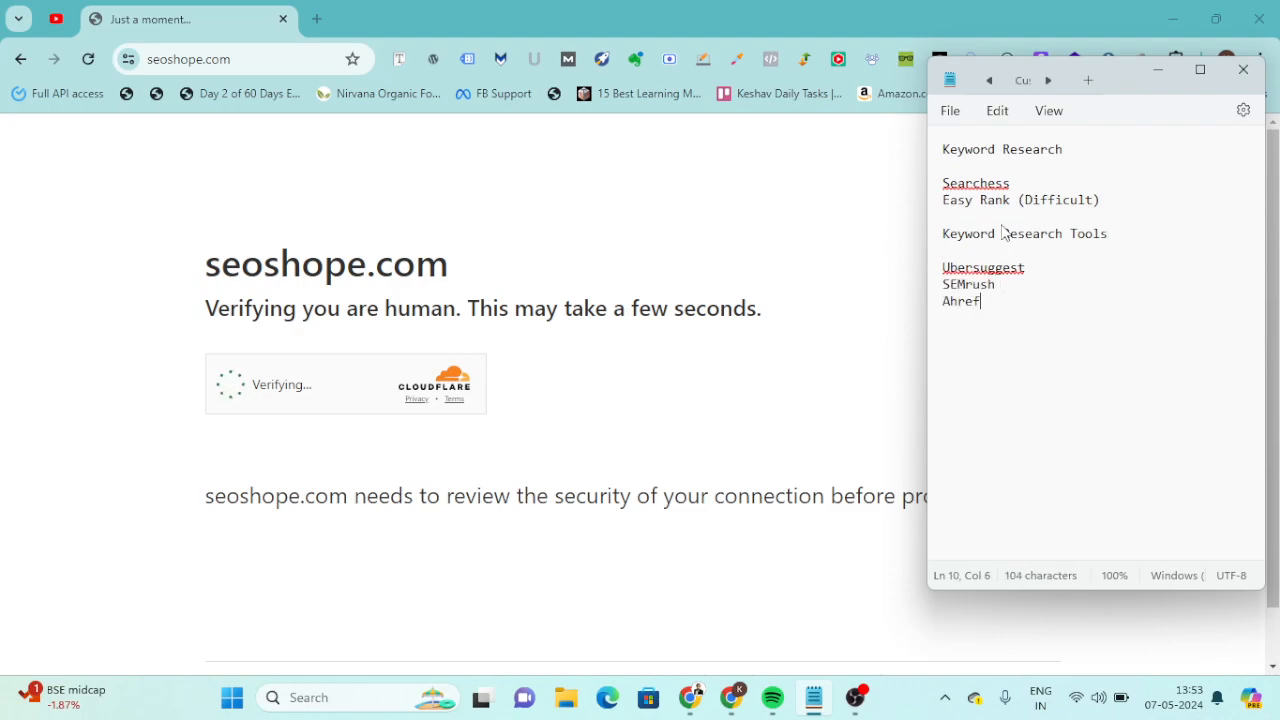
{"action": "key", "text": "Return"}
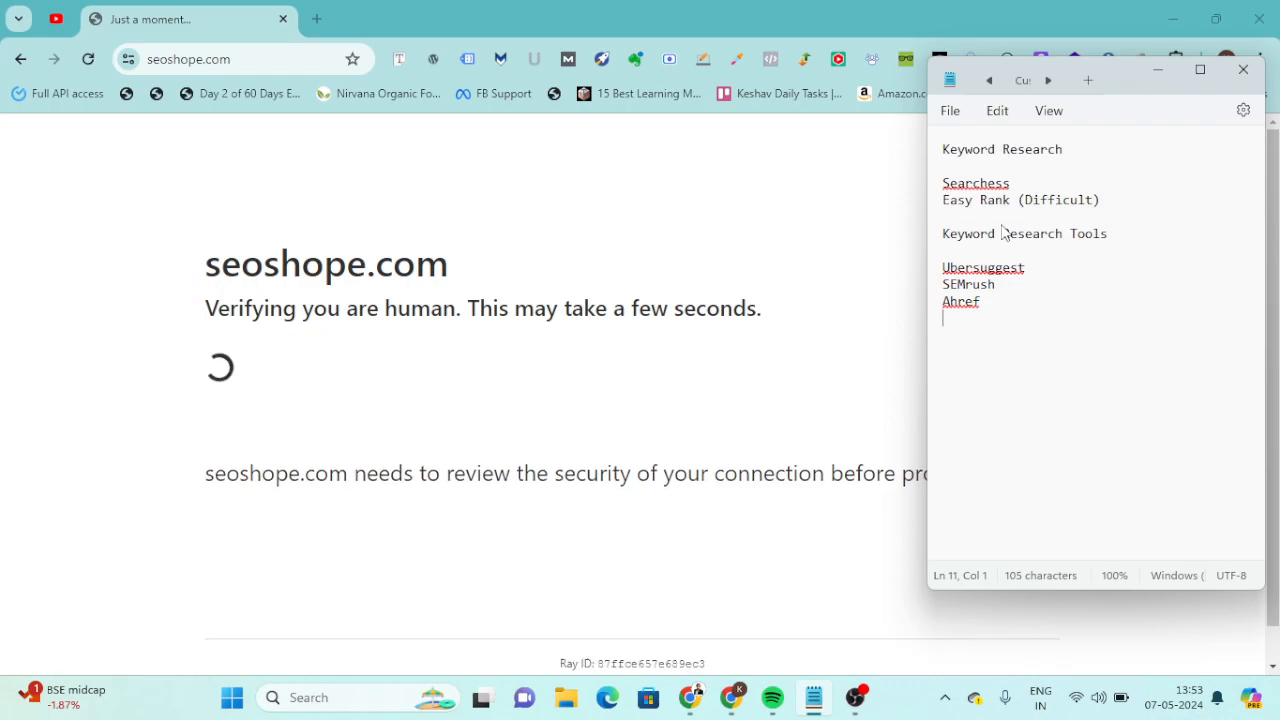
{"action": "type", "text": "Keyword Tool io"}
Extend the tool list with the lines "Keyword Tool io" and "Google Keyword Planner".
{"action": "key", "text": "Return"}
{"action": "type", "text": "Keyword"}
{"action": "key", "text": "Up"}
{"action": "key", "text": "End"}
{"action": "key", "text": "Down"}
{"action": "key", "text": "Home"}
{"action": "type", "text": "Google"}
{"action": "key", "text": "End"}
{"action": "type", "text": "PO"}
{"action": "key", "text": "BackSpace"}
{"action": "type", "text": "lanner"}
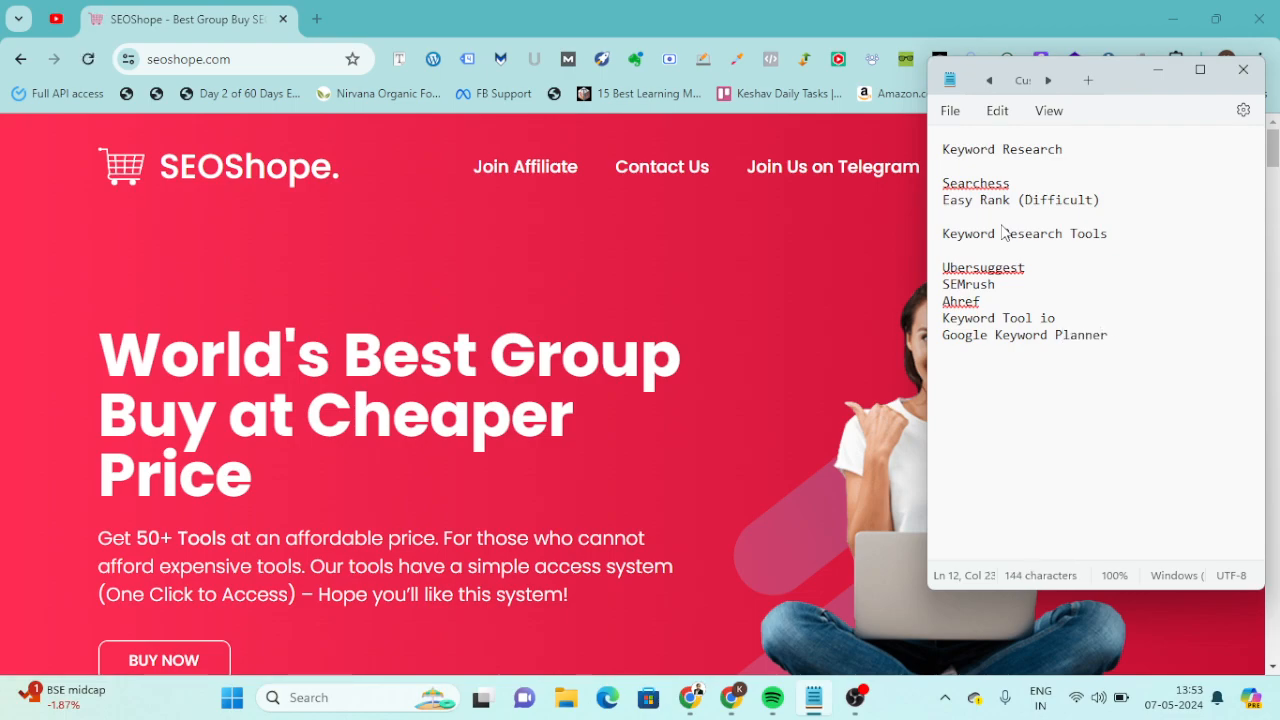
Highlight the list of tools, and copy the SEMrush line from it.
{"action": "key", "text": "shift+Up"}
{"action": "key", "text": "shift+Up"}
{"action": "key", "text": "shift+Up"}
{"action": "key", "text": "shift+Up"}
{"action": "key", "text": "shift+Up"}
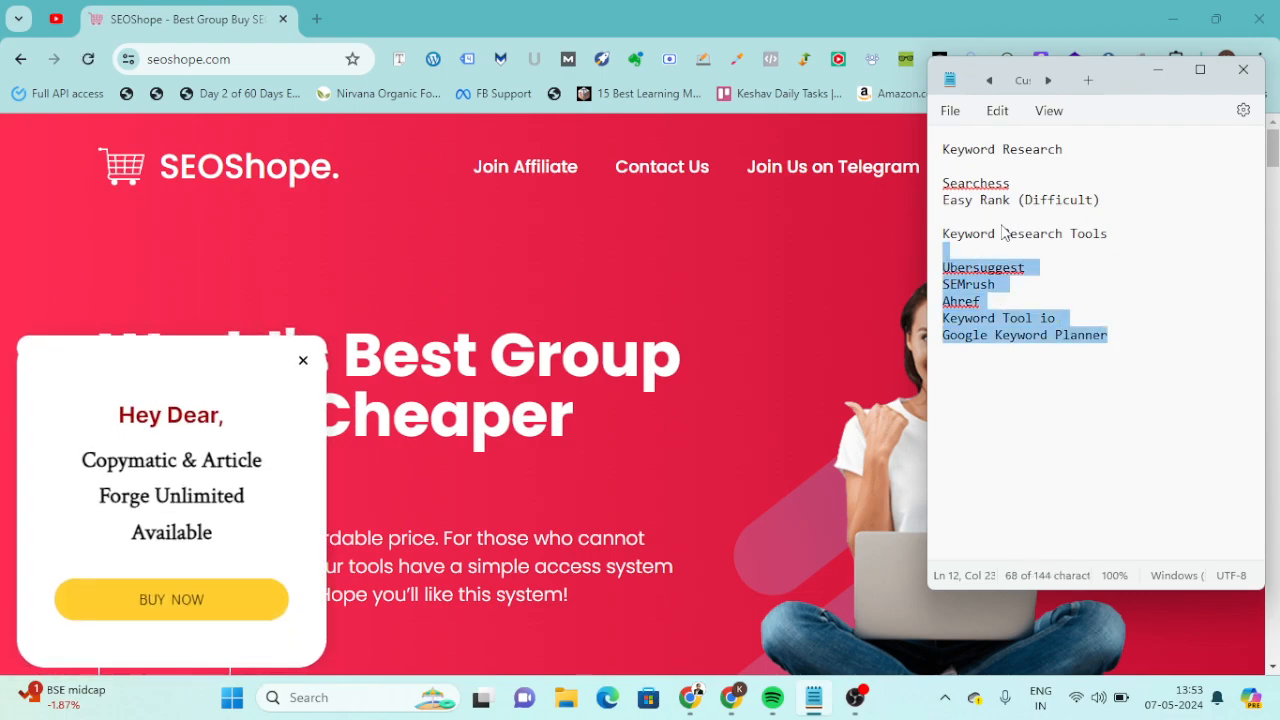
{"action": "key", "text": "Down"}
{"action": "key", "text": "Up"}
{"action": "key", "text": "Up"}
{"action": "key", "text": "Up"}
{"action": "key", "text": "shift+End"}
{"action": "key", "text": "ctrl+c"}
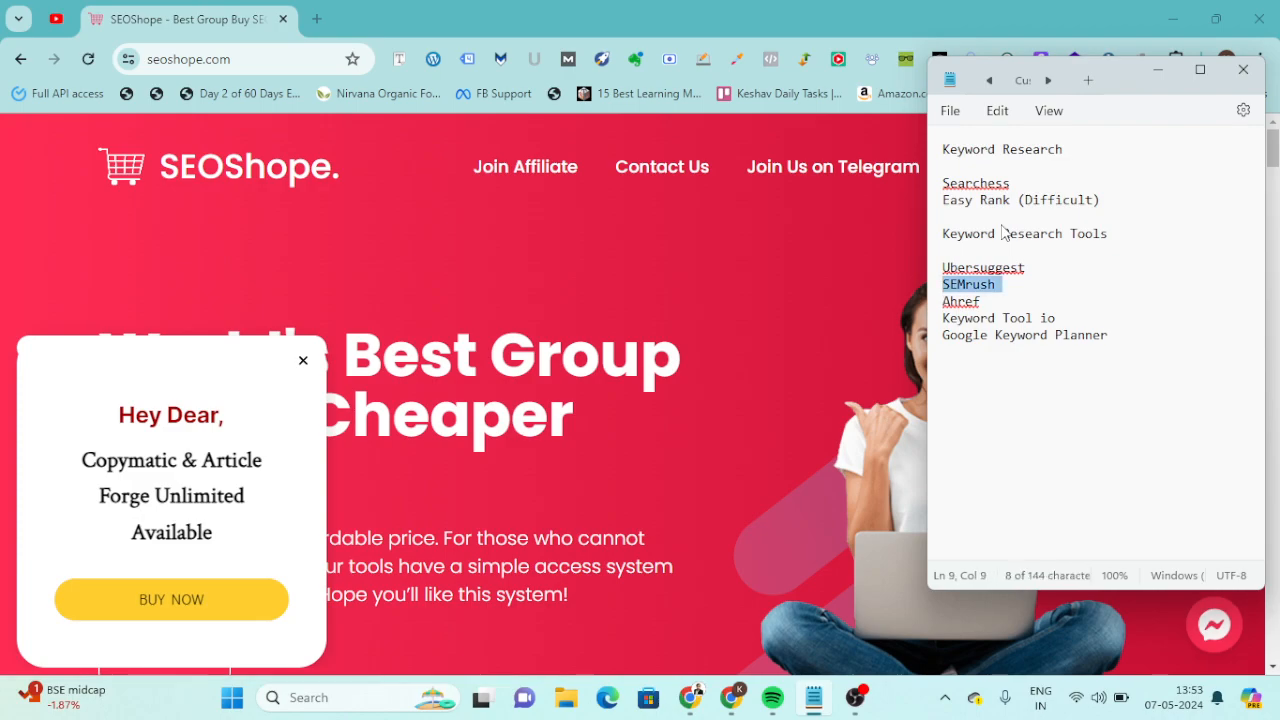
Switch to Chrome and search Google for "SEMrush" in a new browser tab.
{"action": "left_click", "coordinate": [308, 20]}
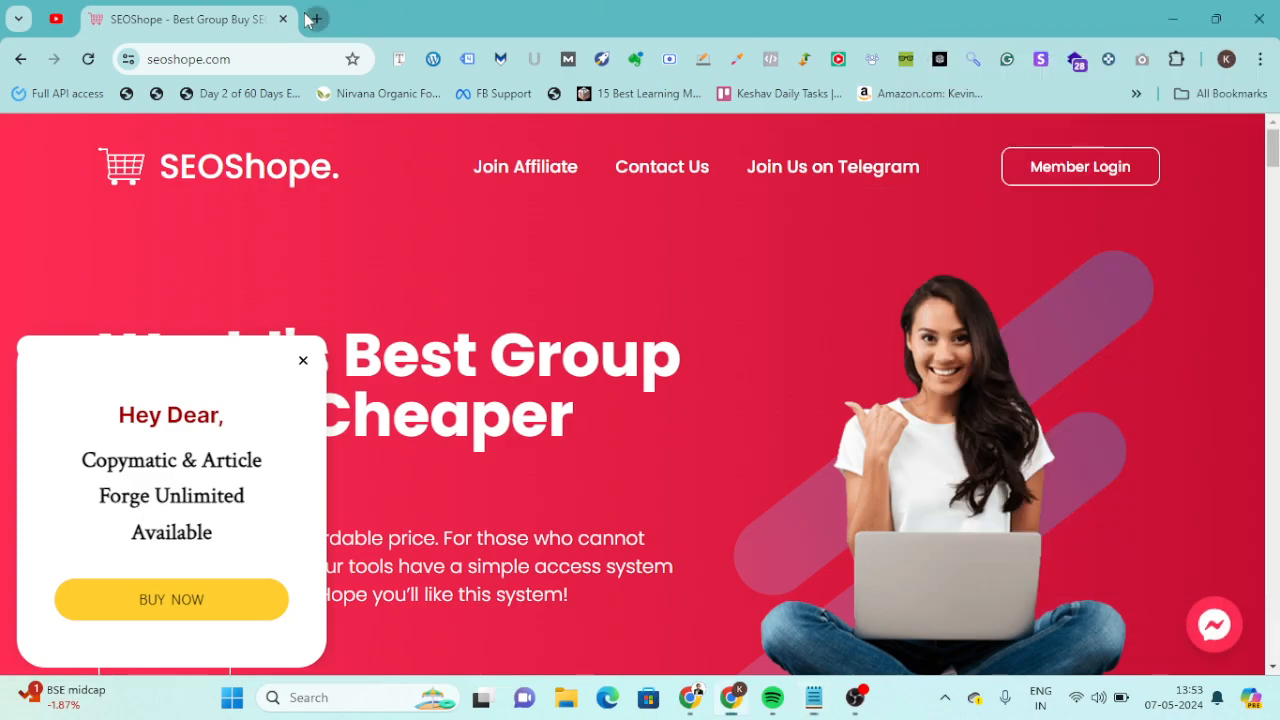
{"action": "key", "text": "ctrl+t"}
{"action": "key", "text": "ctrl+v"}
{"action": "key", "text": "Return"}
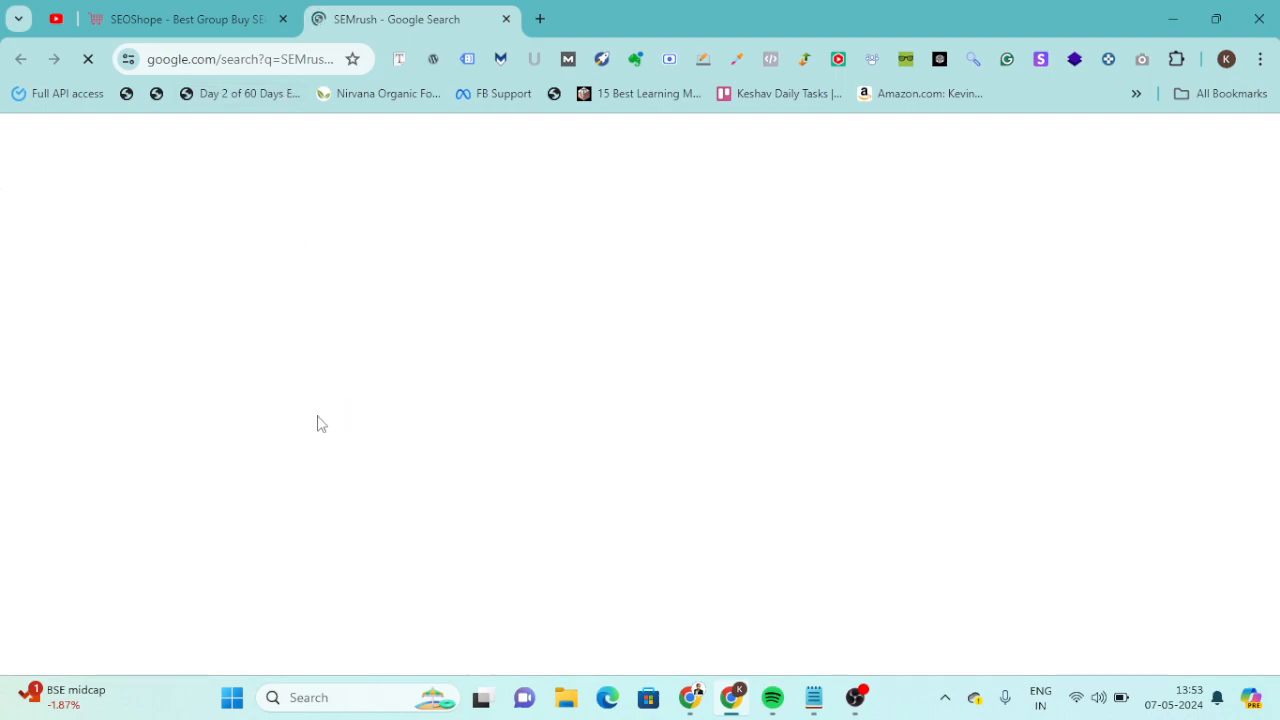
Search Google for "SEMrush pricing" in the same browser tab.
{"action": "left_click", "coordinate": [250, 58]}
{"action": "key", "text": "ctrl+v"}
{"action": "type", "text": "pric"}
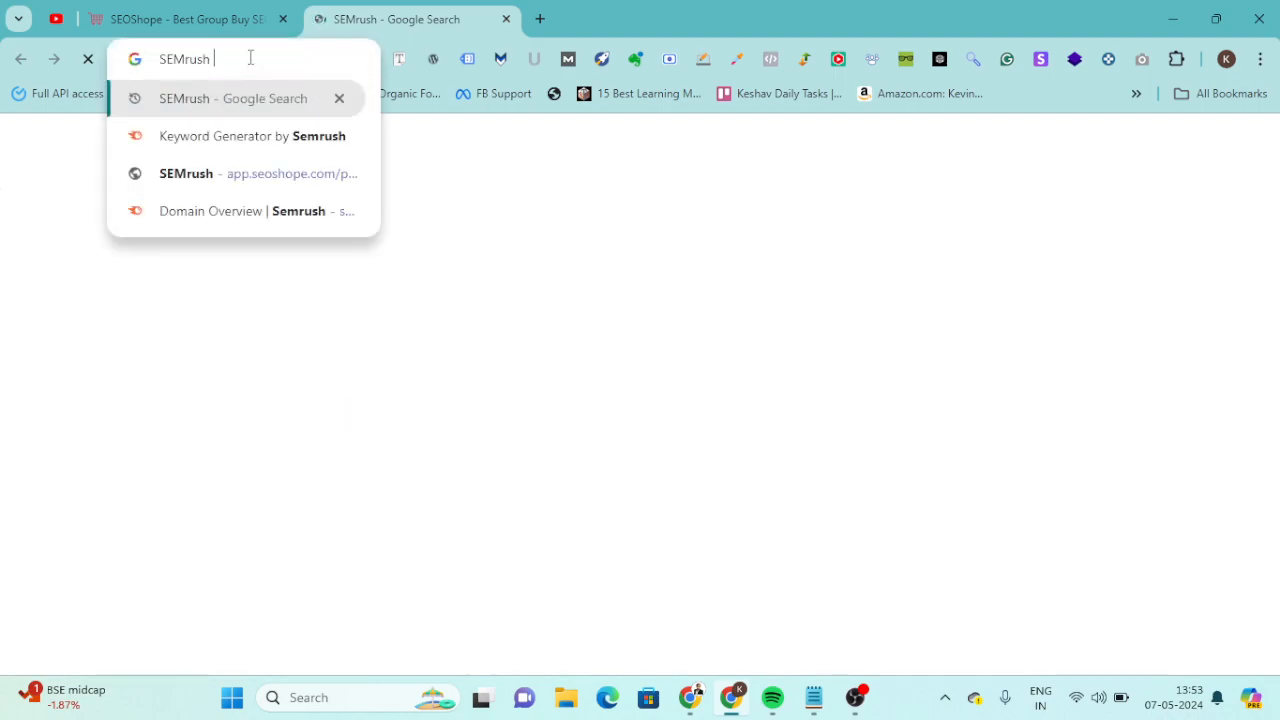
{"action": "type", "text": "ing"}
{"action": "key", "text": "Return"}
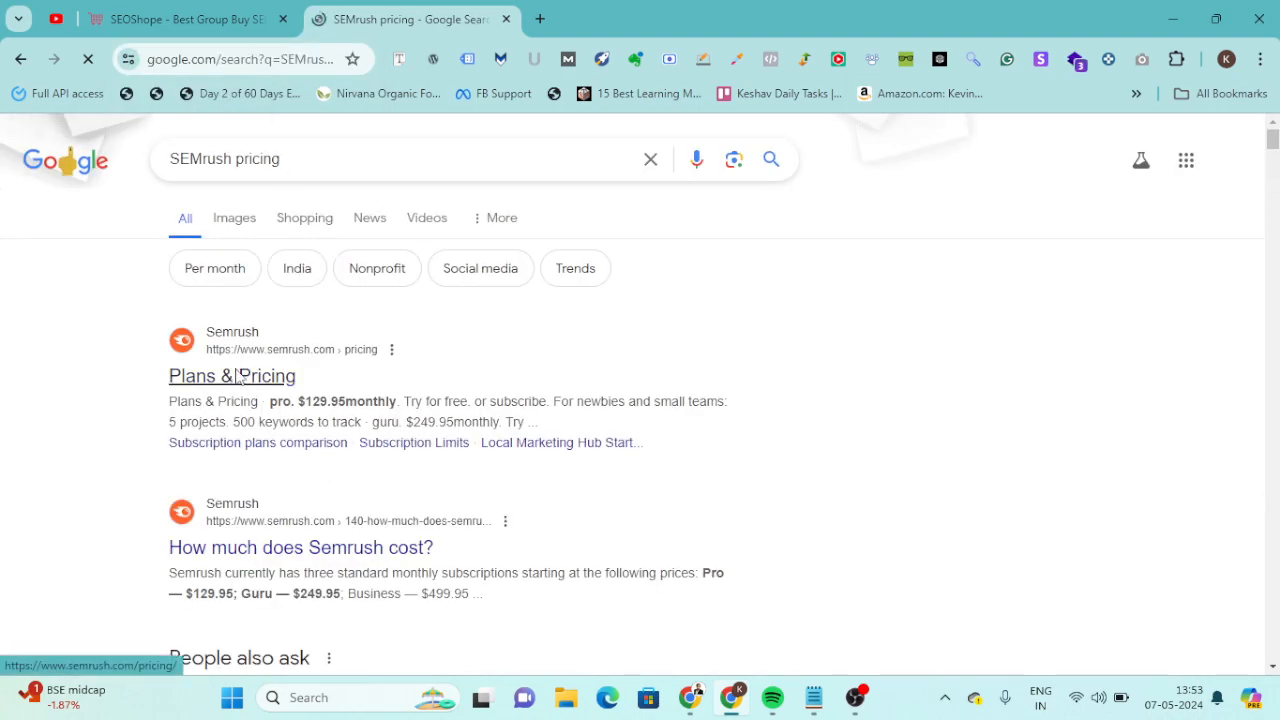
Open Semrush's Plans & Pricing page and examine the monthly price of the Business plan.
{"action": "left_click", "coordinate": [238, 375]}
{"action": "scroll", "coordinate": [612, 447], "scroll_direction": "down", "scroll_amount": 1}
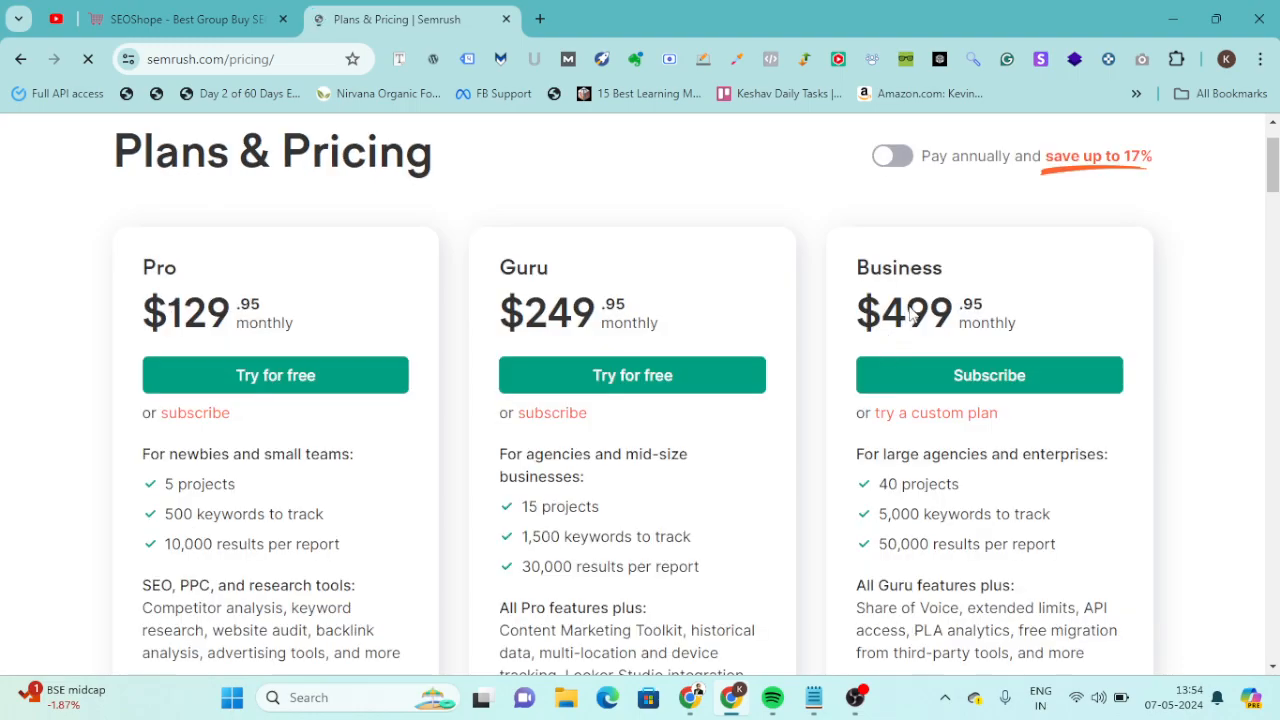
{"action": "double_click", "coordinate": [922, 300]}
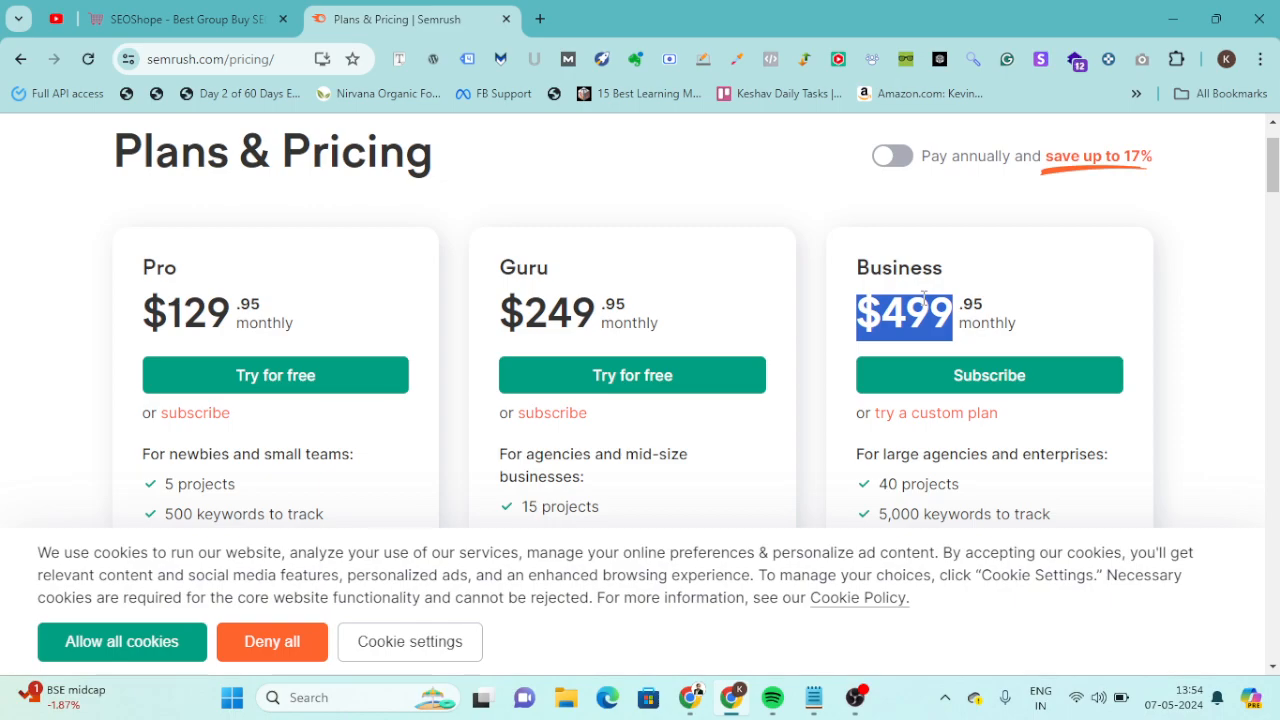
Bring the SEOShope page to the front in Chrome and add the line "Seogroup Buy Tools" below the tool list in Notepad.
{"action": "key", "text": "alt+Tab"}
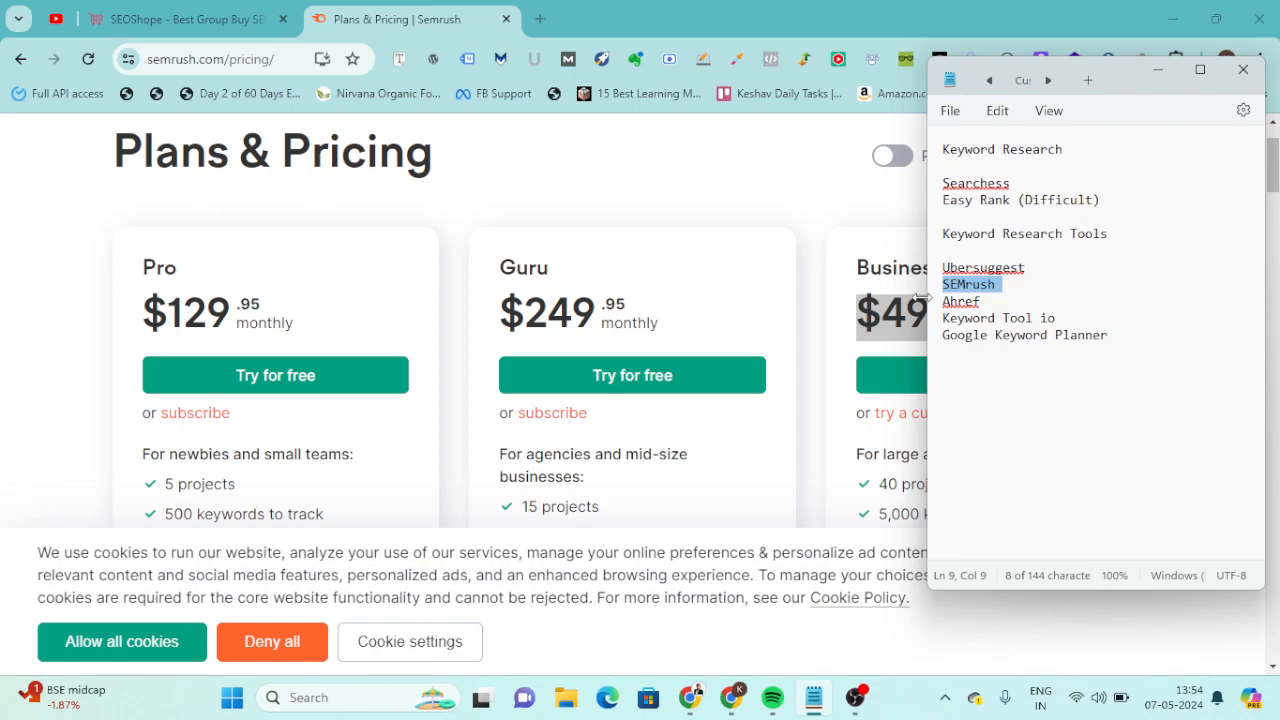
{"action": "left_click", "coordinate": [190, 10]}
{"action": "key", "text": "alt+Tab"}
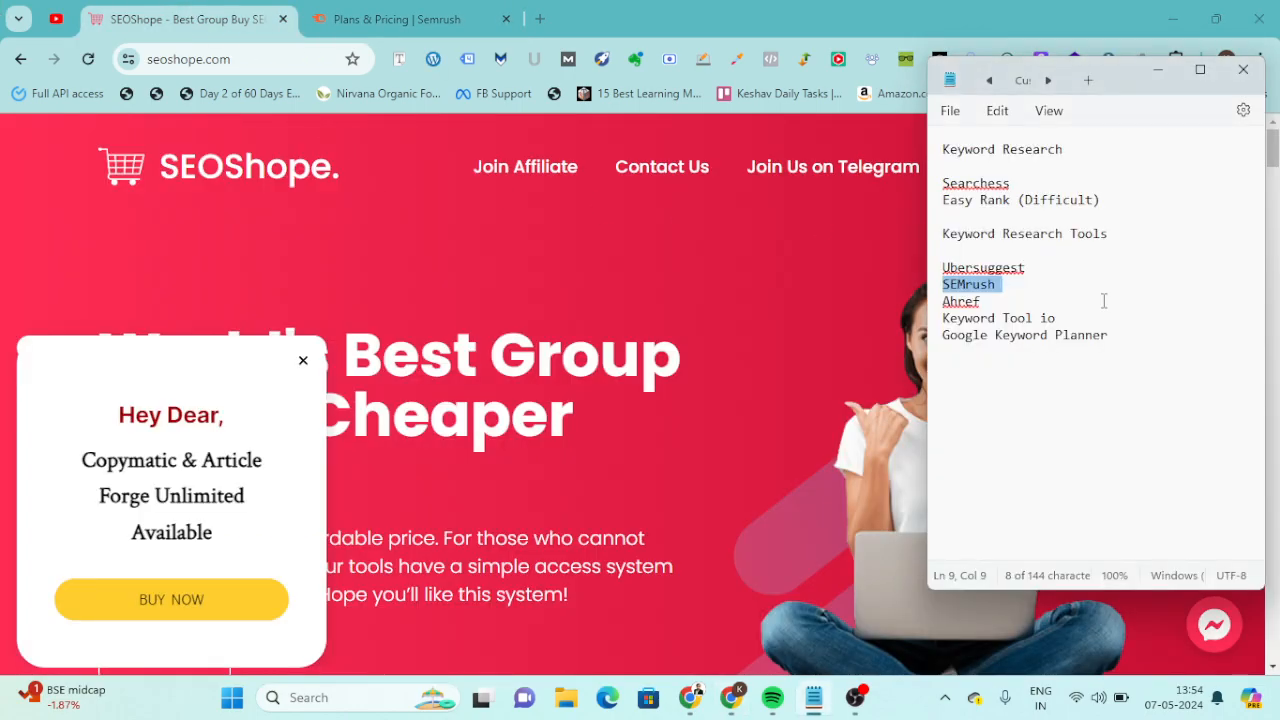
{"action": "left_click", "coordinate": [1145, 362]}
{"action": "type", "text": "Seo"}
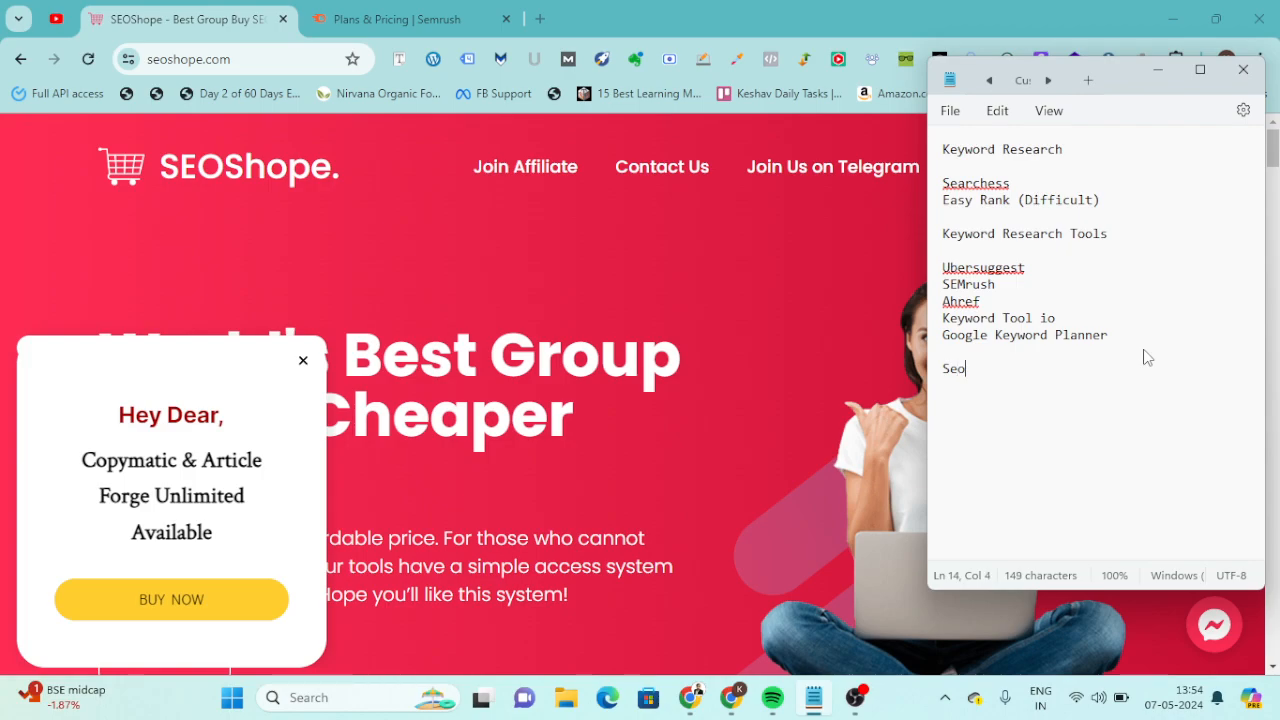
{"action": "type", "text": "group Buy Tools"}
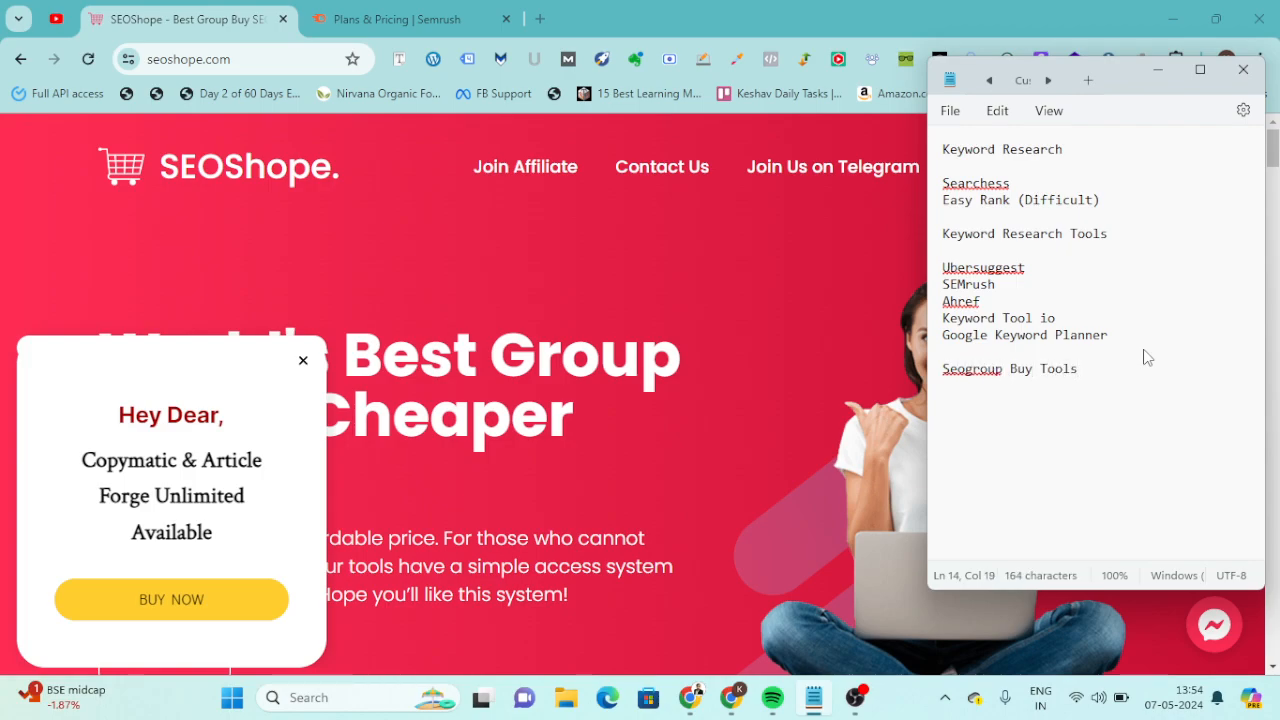
Add the figure 549 to the group buy tools entry in the note.
{"action": "key", "text": "BackSpace"}
{"action": "type", "text": "540"}
{"action": "key", "text": "BackSpace"}
{"action": "type", "text": "9"}
Switch to Chrome and log in to the SEOShope member area.
{"action": "key", "text": "alt+Tab"}
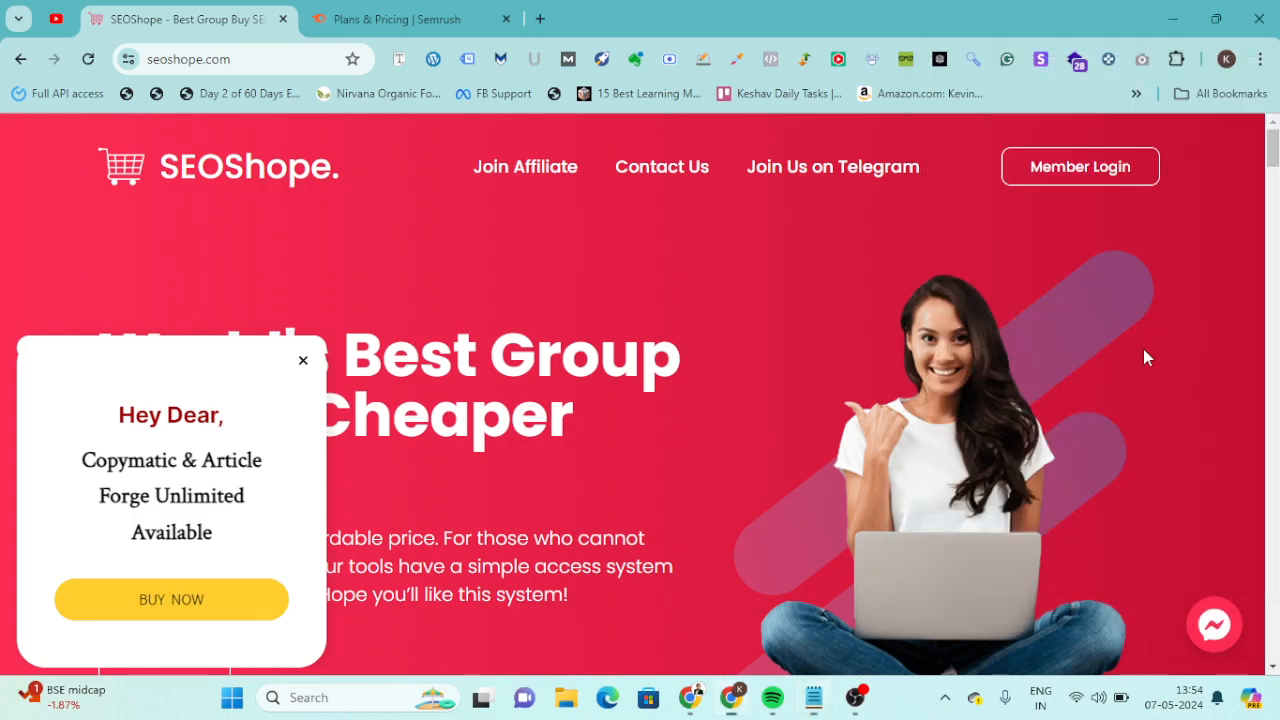
{"action": "left_click", "coordinate": [1071, 170]}
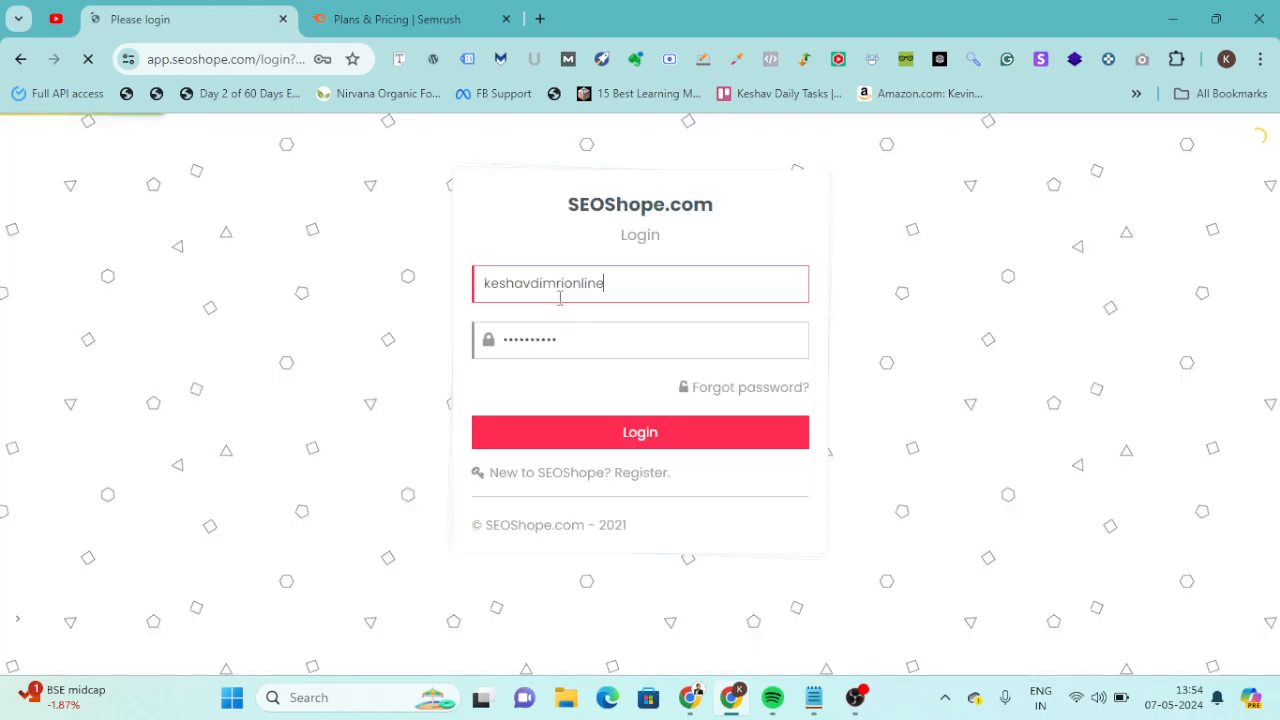
{"action": "left_click", "coordinate": [560, 297]}
{"action": "left_click", "coordinate": [506, 442]}
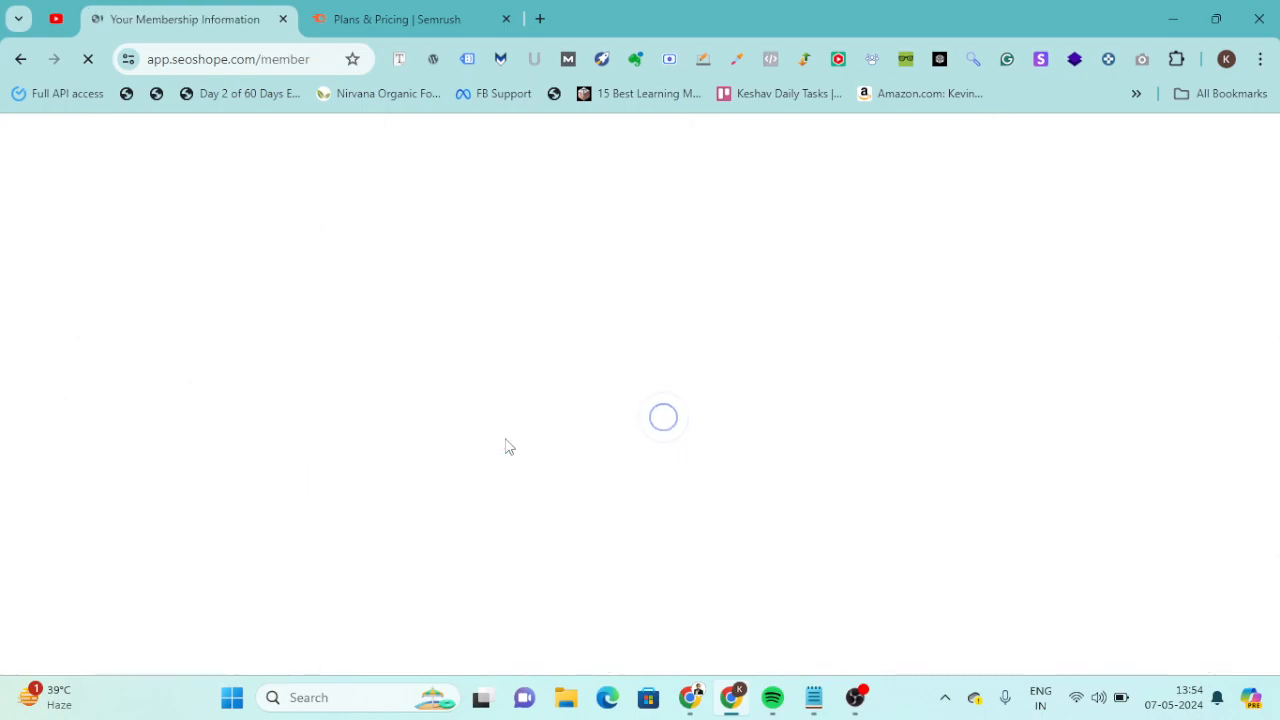
Search Google for "seo group buy tools" in a new browser tab.
{"action": "left_click", "coordinate": [540, 19]}
{"action": "type", "text": "seo gro"}
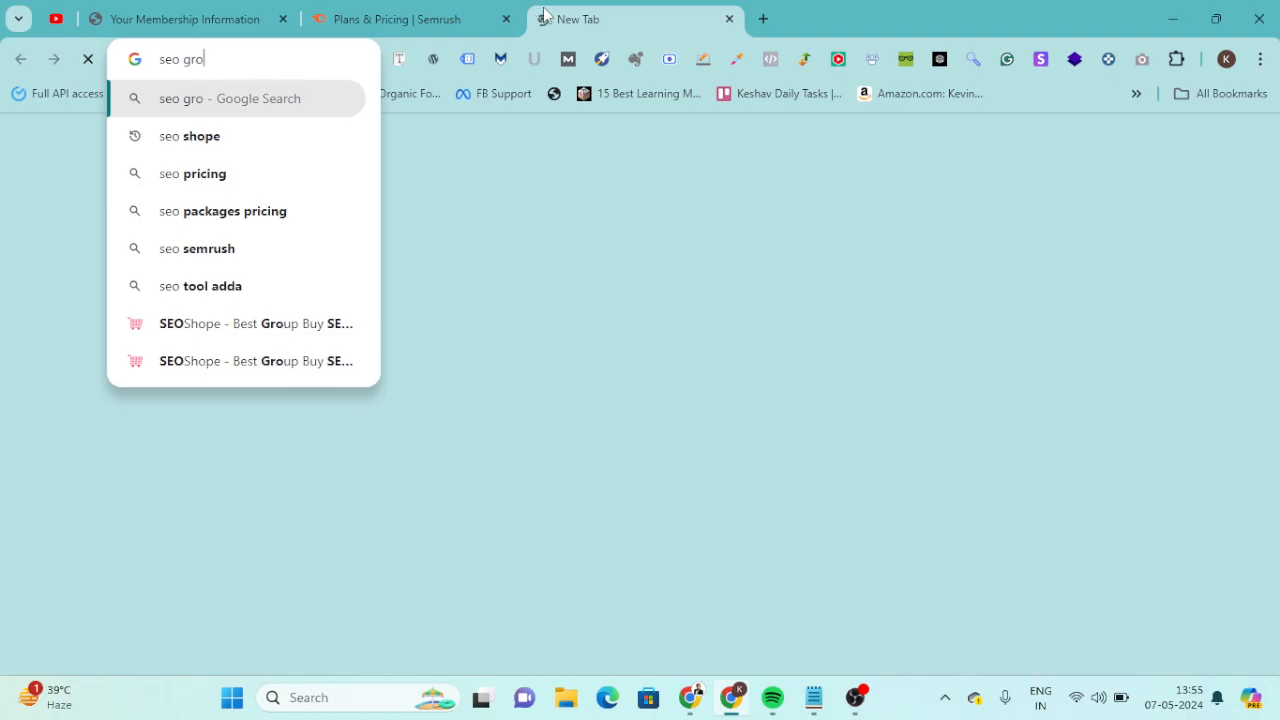
{"action": "type", "text": "up buy tools"}
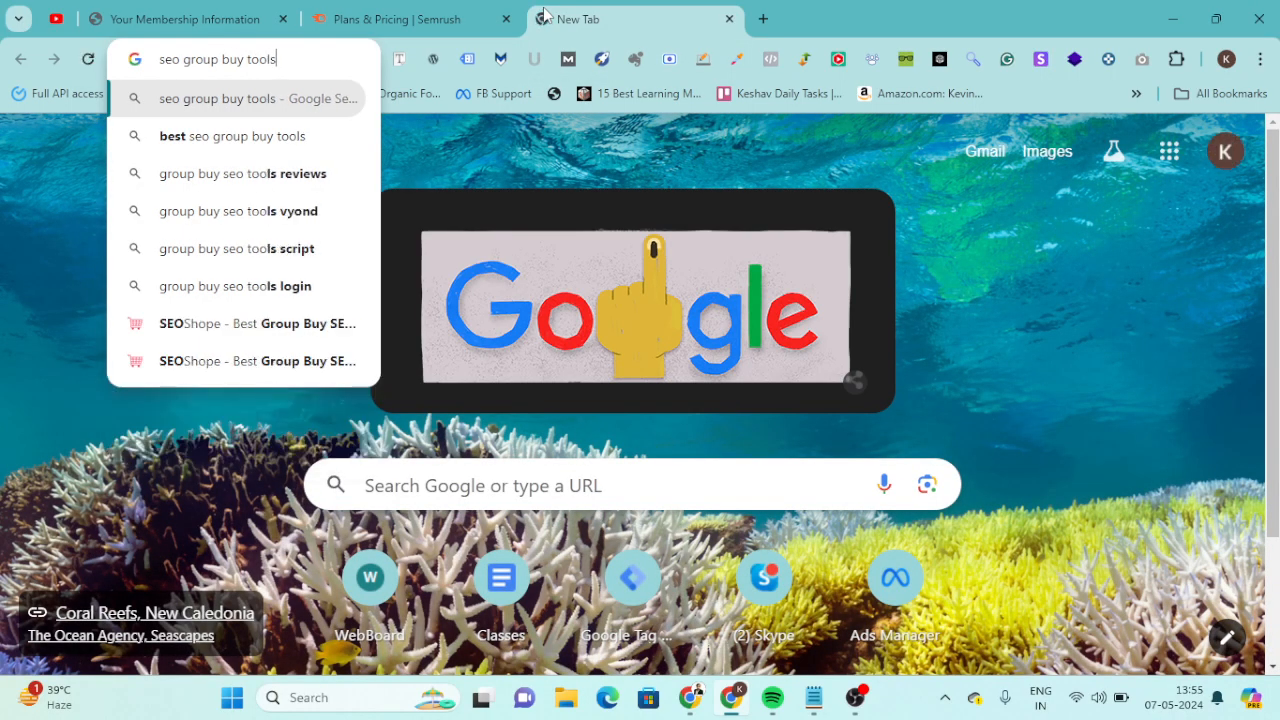
{"action": "key", "text": "Return"}
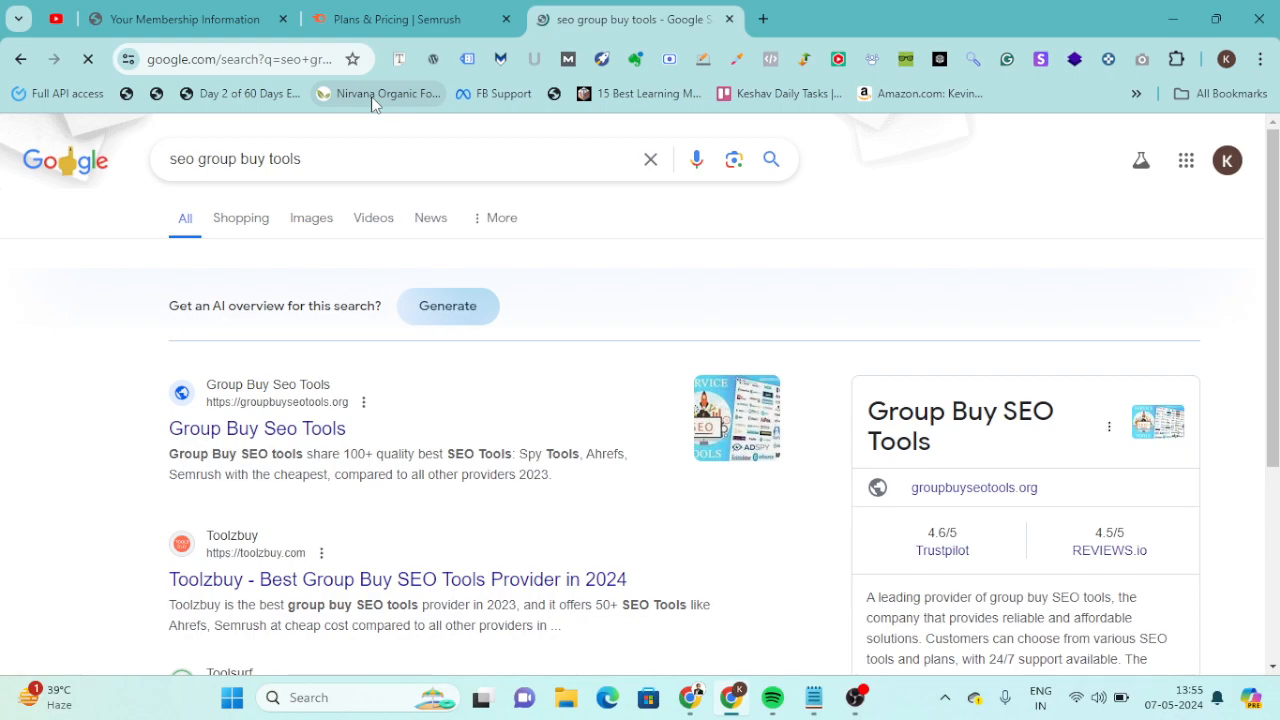
Return to the SEOShope membership dashboard and look through the tools offered under Active Resources.
{"action": "left_click", "coordinate": [185, 19]}
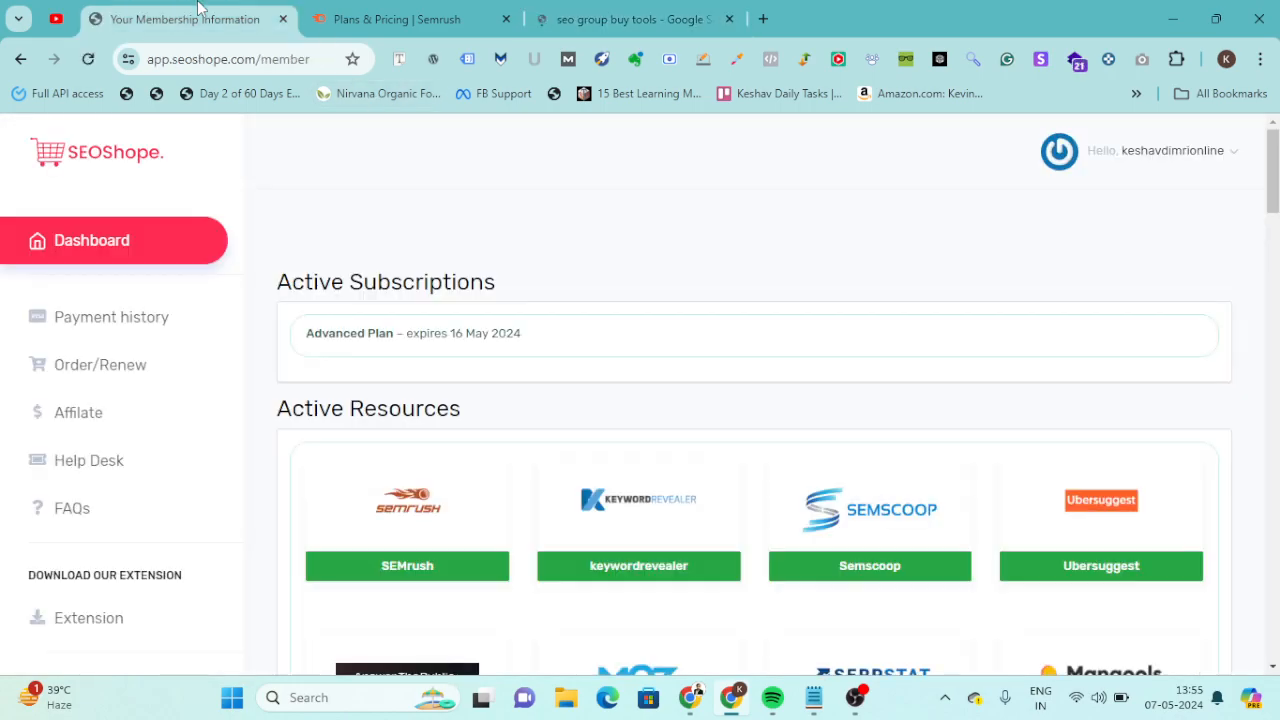
{"action": "scroll", "coordinate": [486, 563], "scroll_direction": "down", "scroll_amount": 1}
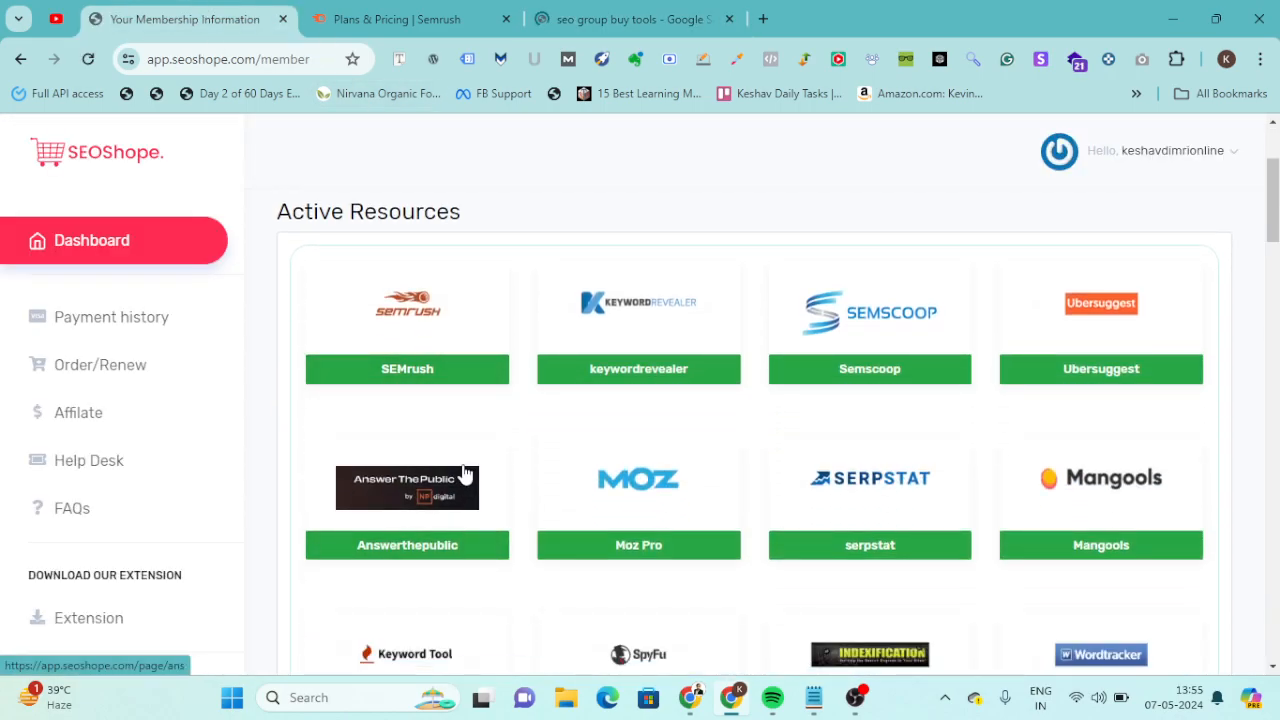
{"action": "scroll", "coordinate": [464, 473], "scroll_direction": "down", "scroll_amount": 2}
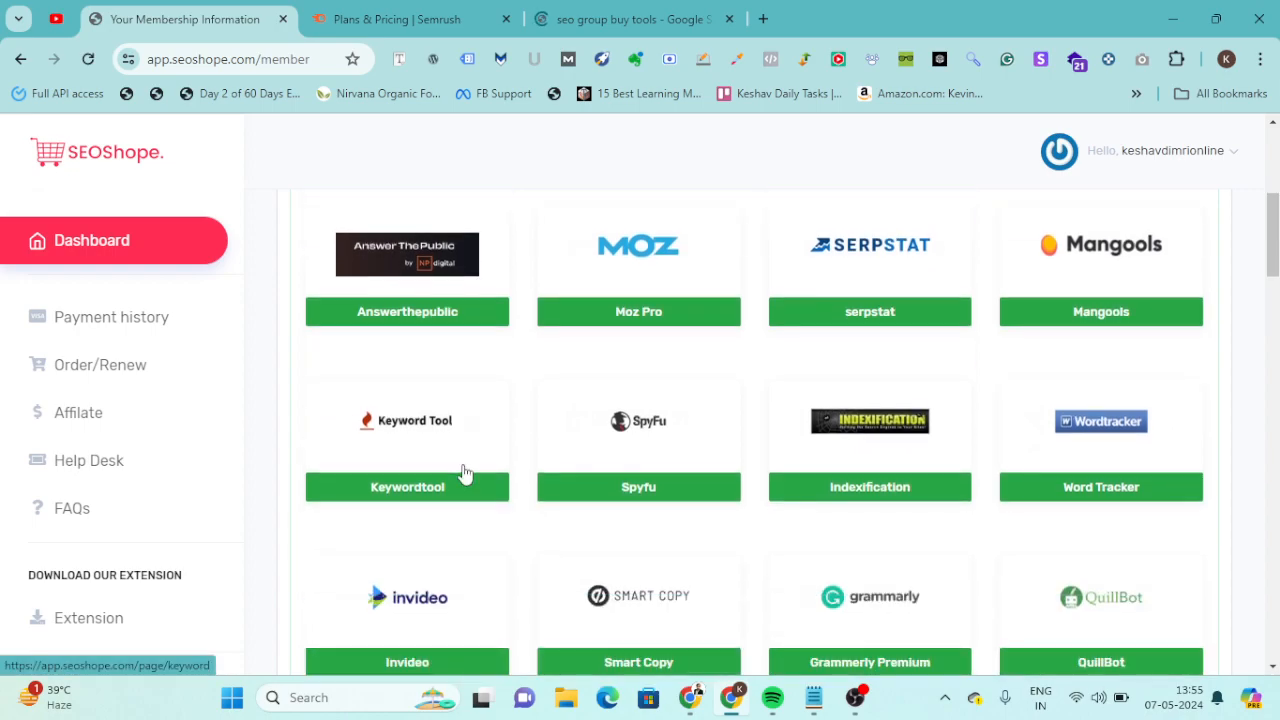
{"action": "scroll", "coordinate": [463, 473], "scroll_direction": "down", "scroll_amount": 2}
{"action": "scroll", "coordinate": [463, 473], "scroll_direction": "down", "scroll_amount": 4}
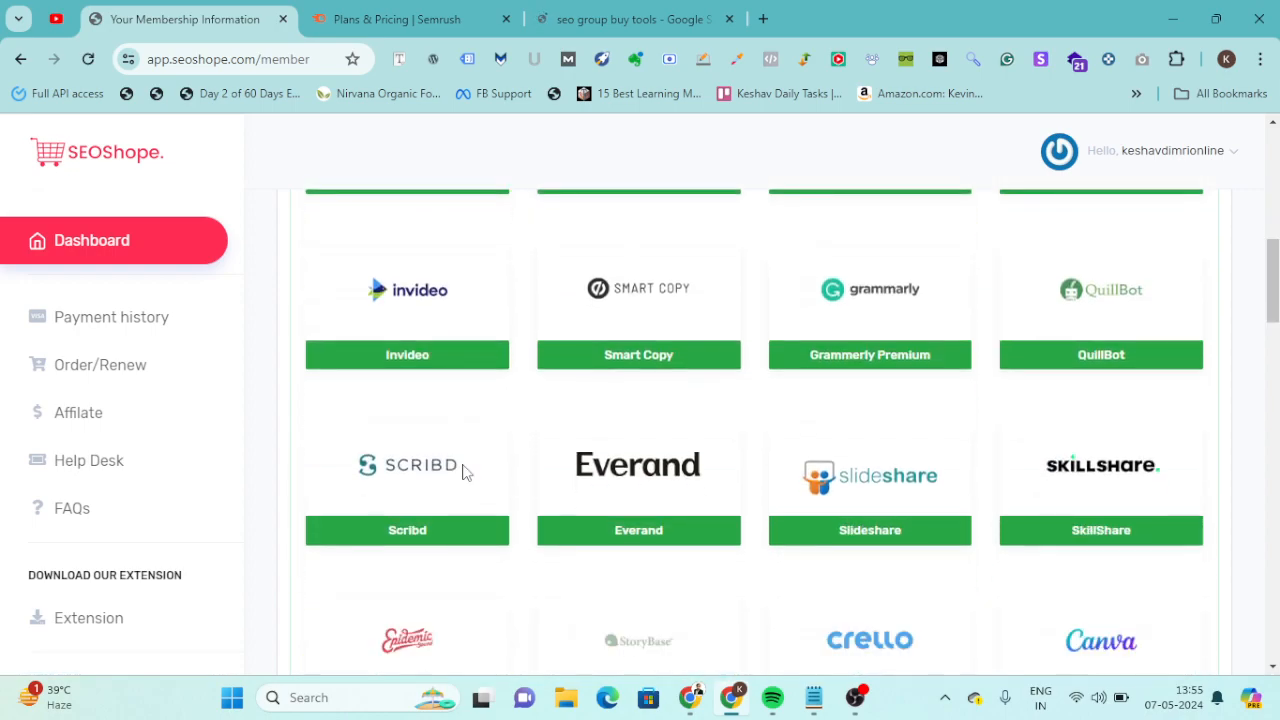
{"action": "scroll", "coordinate": [463, 473], "scroll_direction": "down", "scroll_amount": 5}
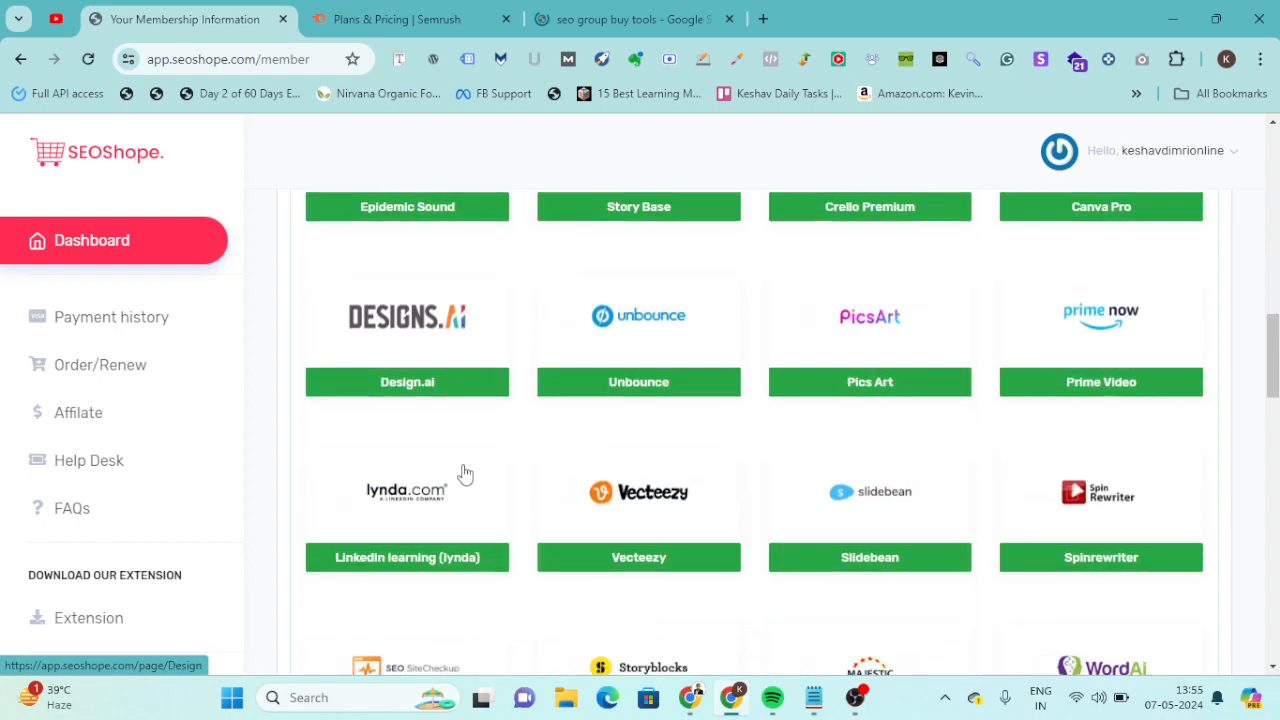
{"action": "scroll", "coordinate": [463, 472], "scroll_direction": "down", "scroll_amount": 5}
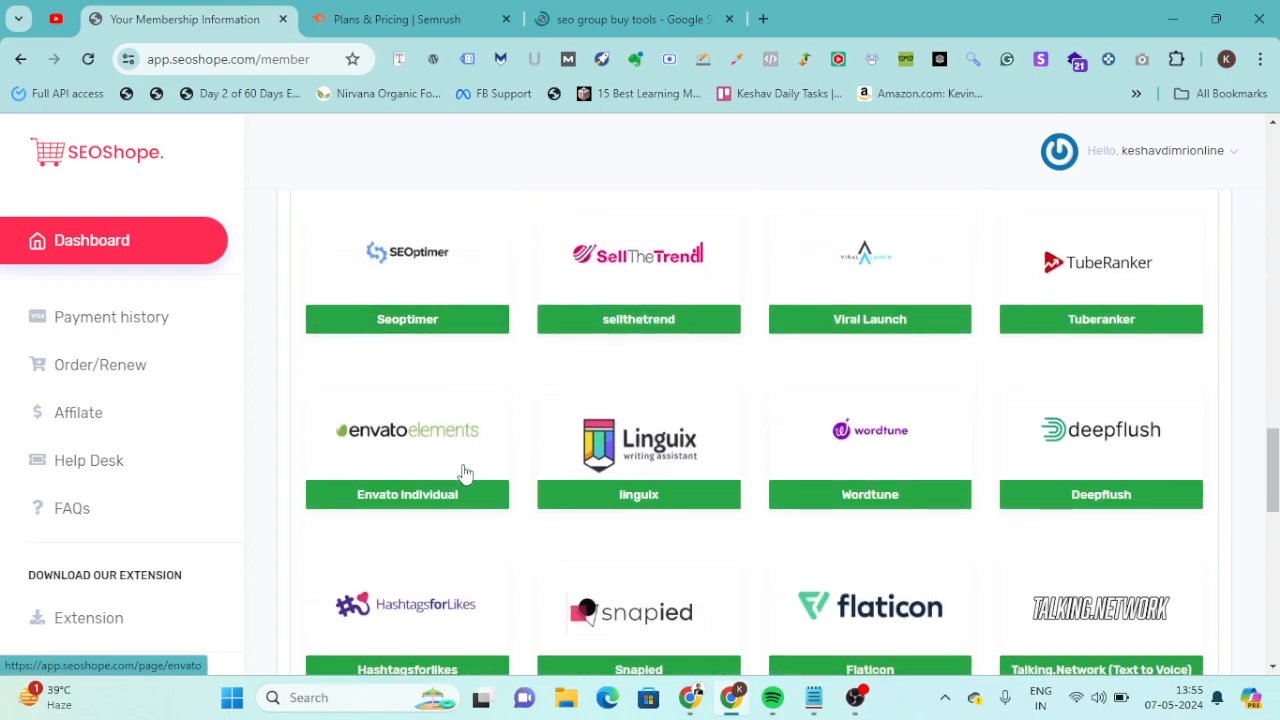
Find Canva Pro among the tools under Active Resources, open its access page and complete the human verification.
{"action": "scroll", "coordinate": [463, 472], "scroll_direction": "down", "scroll_amount": 7}
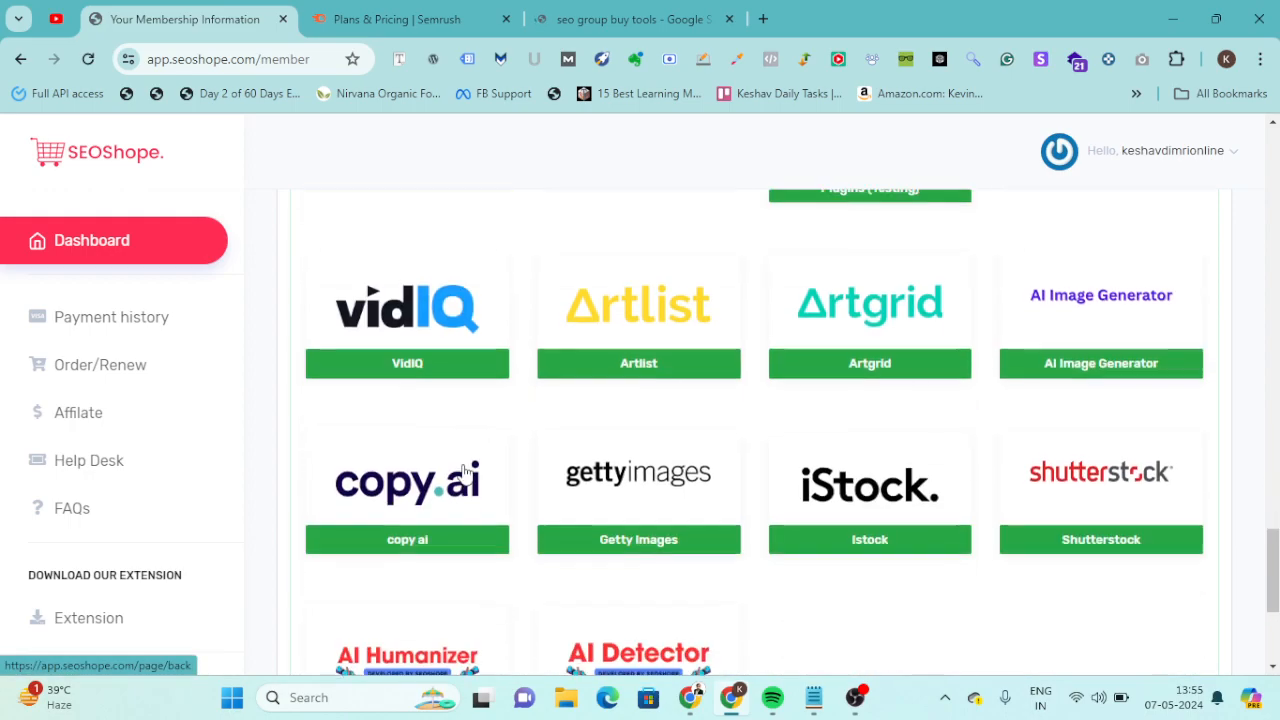
{"action": "scroll", "coordinate": [463, 472], "scroll_direction": "up", "scroll_amount": 12}
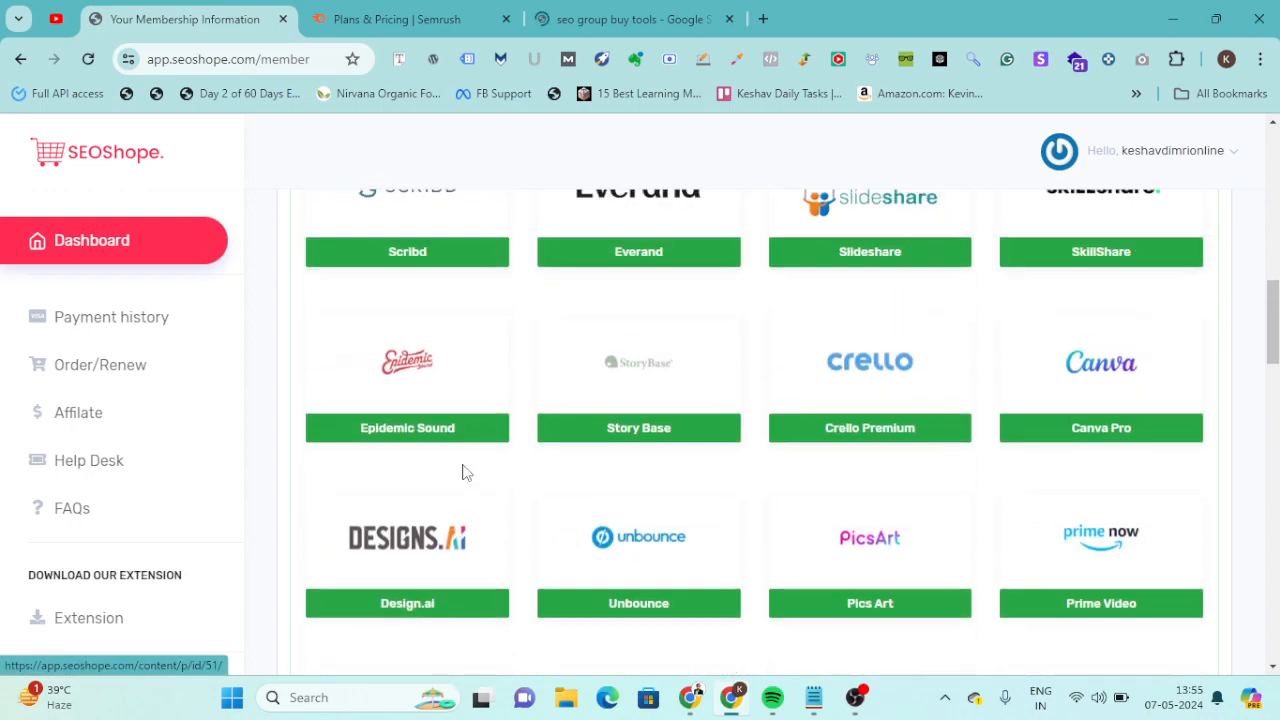
{"action": "scroll", "coordinate": [463, 472], "scroll_direction": "down", "scroll_amount": 2}
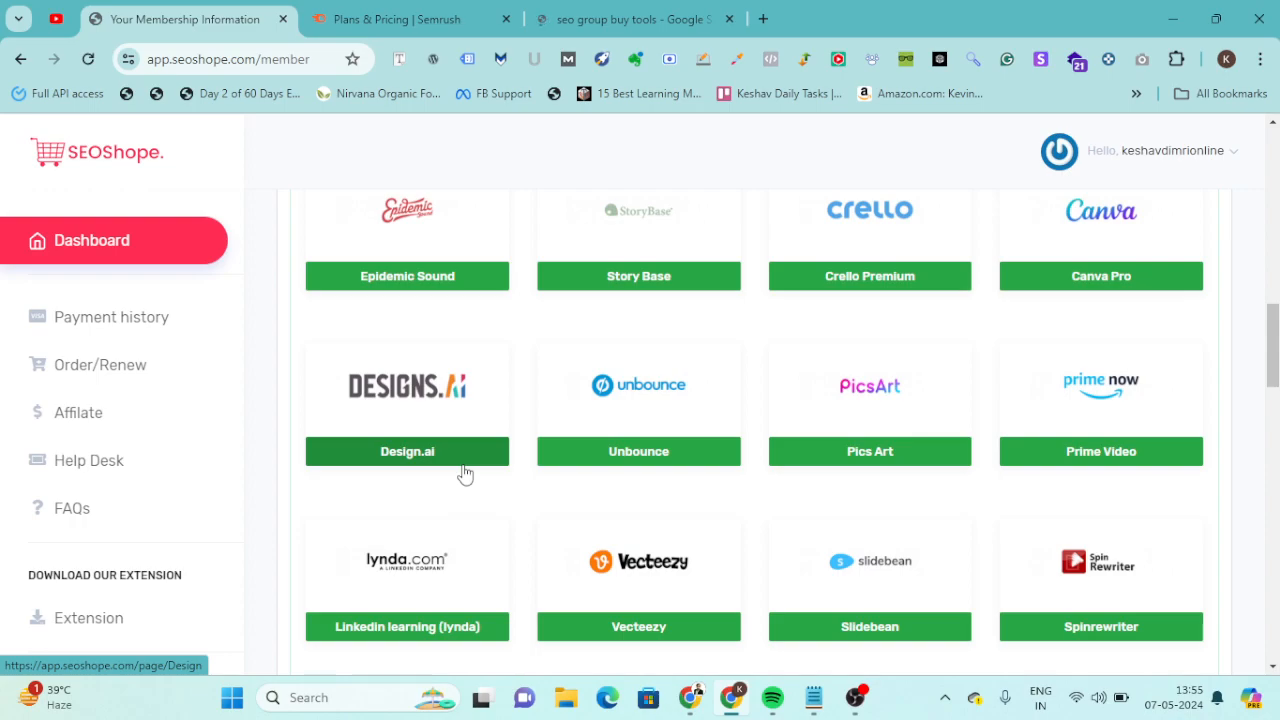
{"action": "scroll", "coordinate": [463, 472], "scroll_direction": "down", "scroll_amount": 3}
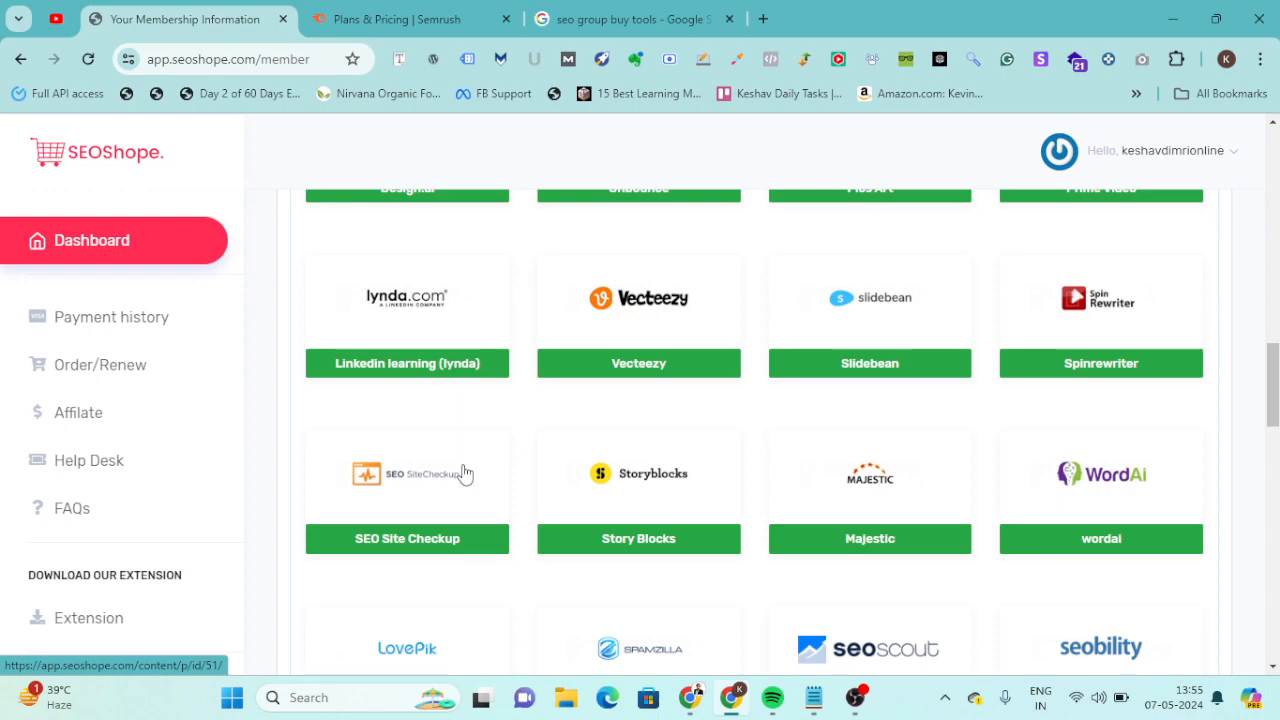
{"action": "scroll", "coordinate": [463, 472], "scroll_direction": "up", "scroll_amount": 3}
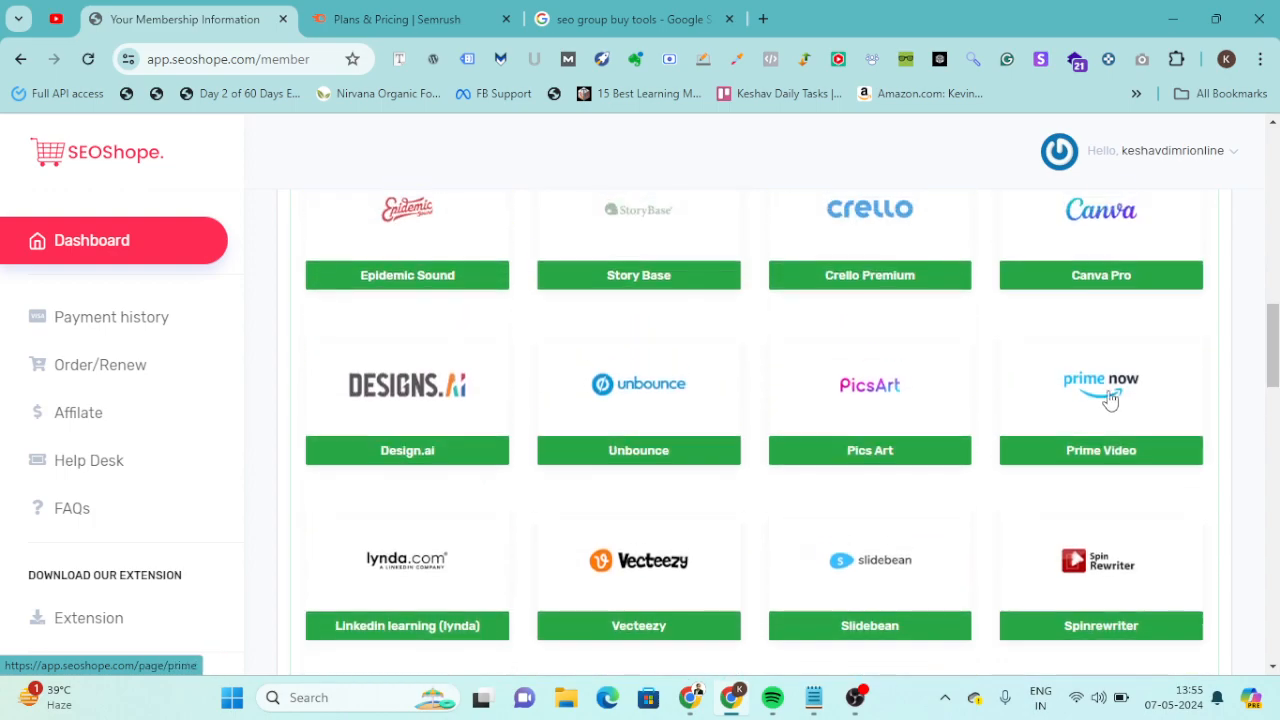
{"action": "scroll", "coordinate": [1094, 372], "scroll_direction": "up", "scroll_amount": 2}
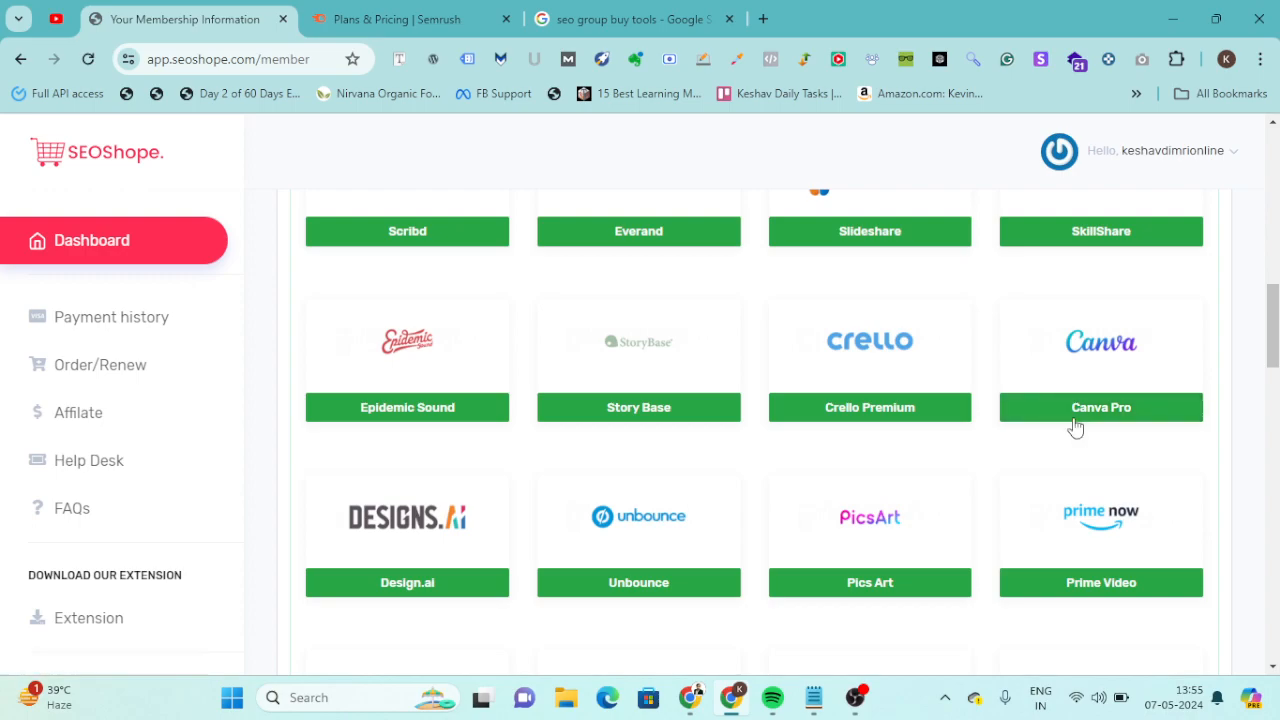
{"action": "left_click", "coordinate": [1070, 412]}
{"action": "left_click", "coordinate": [476, 10]}
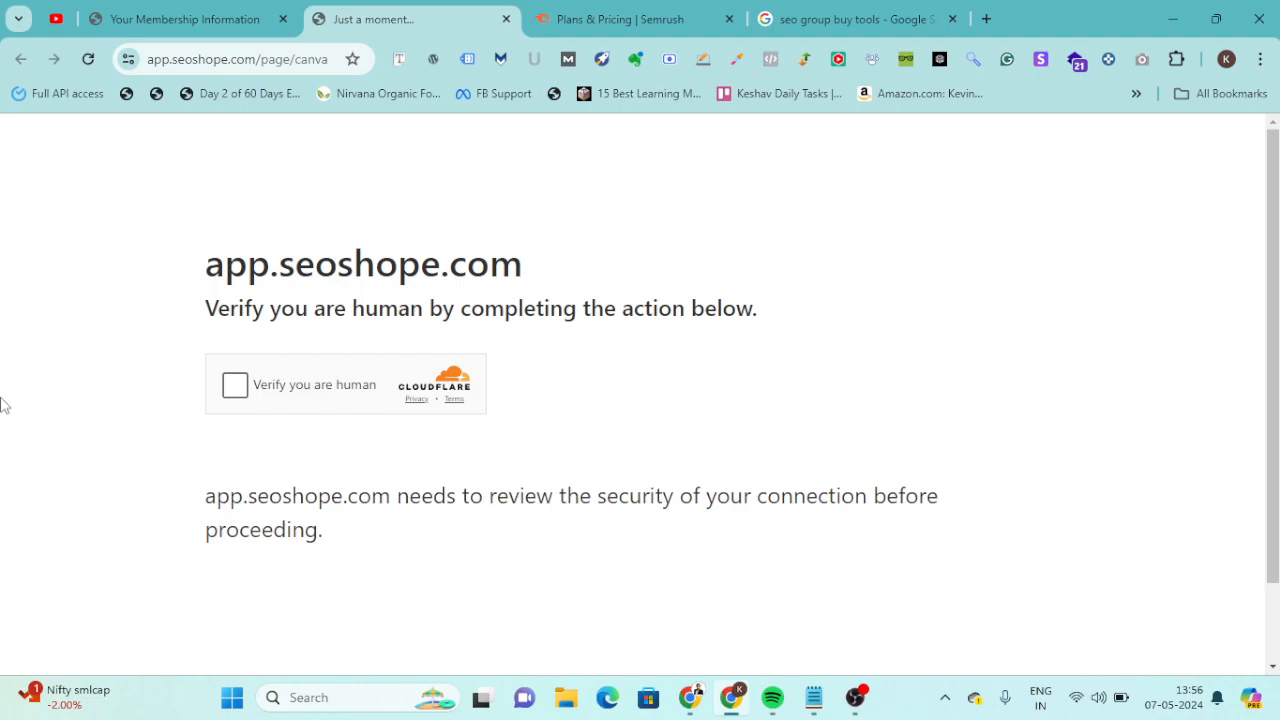
{"action": "left_click", "coordinate": [234, 386]}
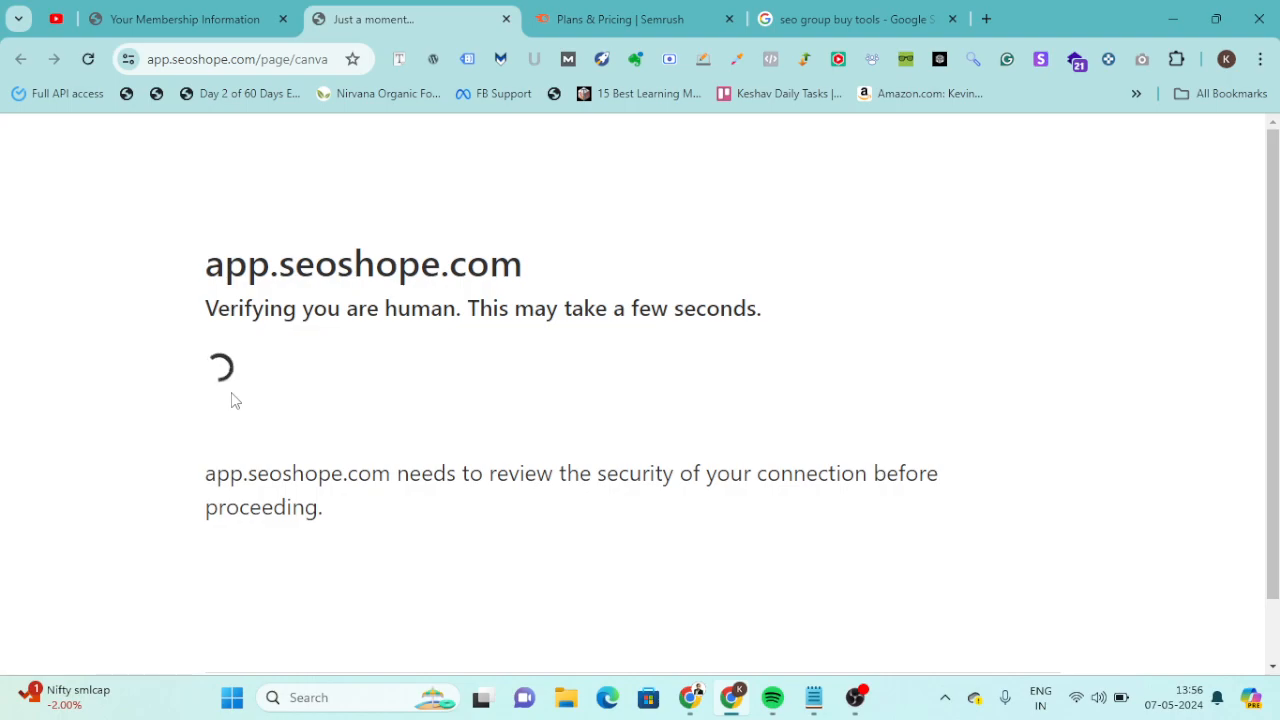
Return to the membership dashboard and look through the remaining tools below Canva Pro.
{"action": "left_click", "coordinate": [218, 26]}
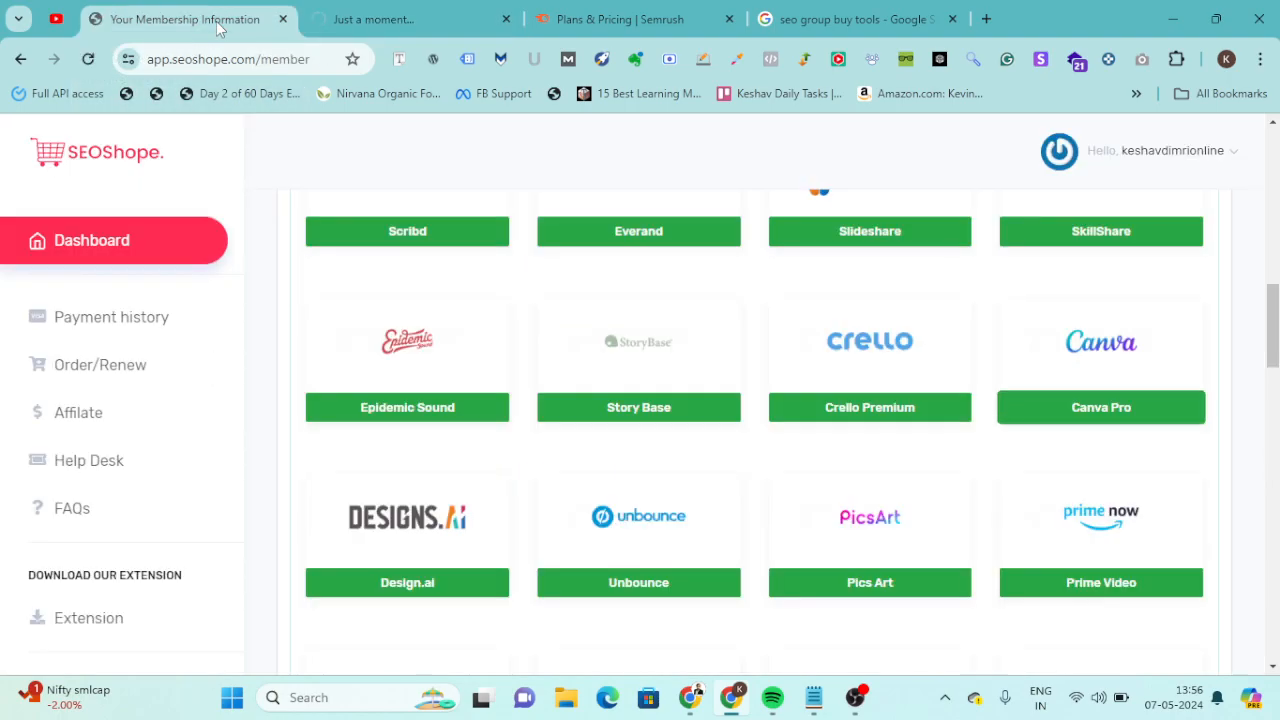
{"action": "scroll", "coordinate": [654, 400], "scroll_direction": "down", "scroll_amount": 4}
{"action": "scroll", "coordinate": [655, 398], "scroll_direction": "down", "scroll_amount": 5}
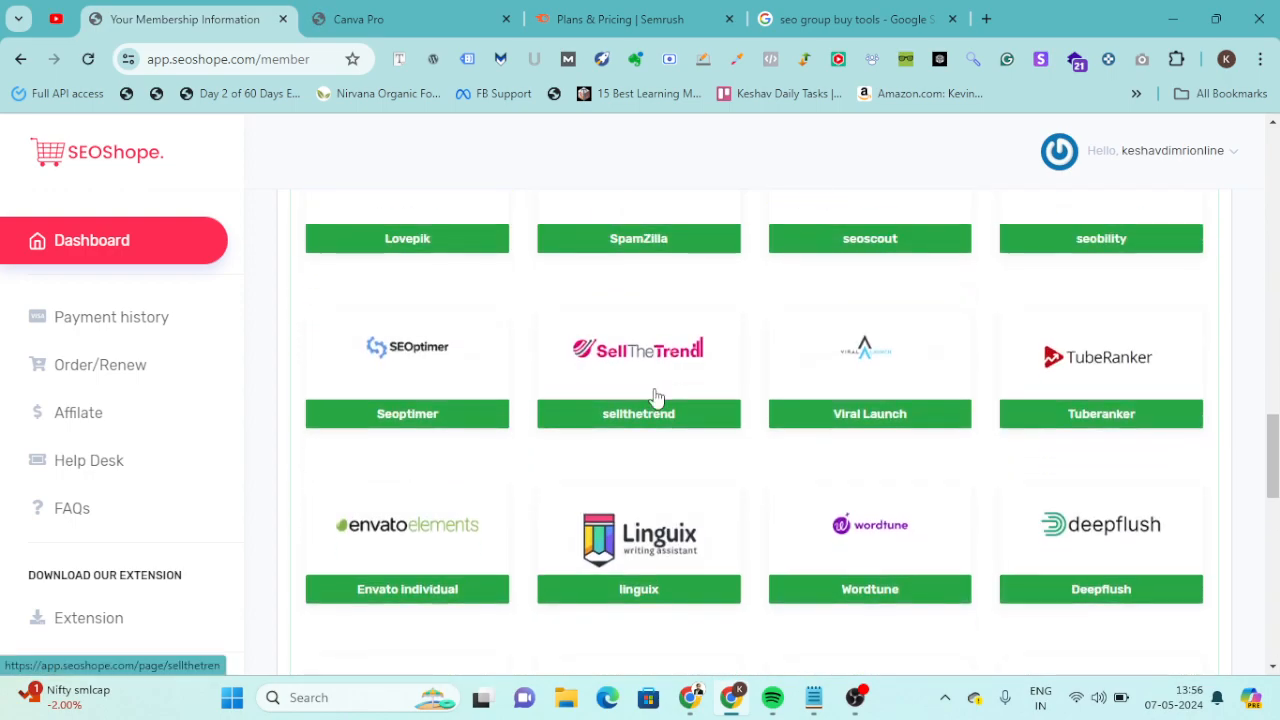
{"action": "scroll", "coordinate": [655, 398], "scroll_direction": "down", "scroll_amount": 5}
{"action": "scroll", "coordinate": [655, 398], "scroll_direction": "up", "scroll_amount": 1}
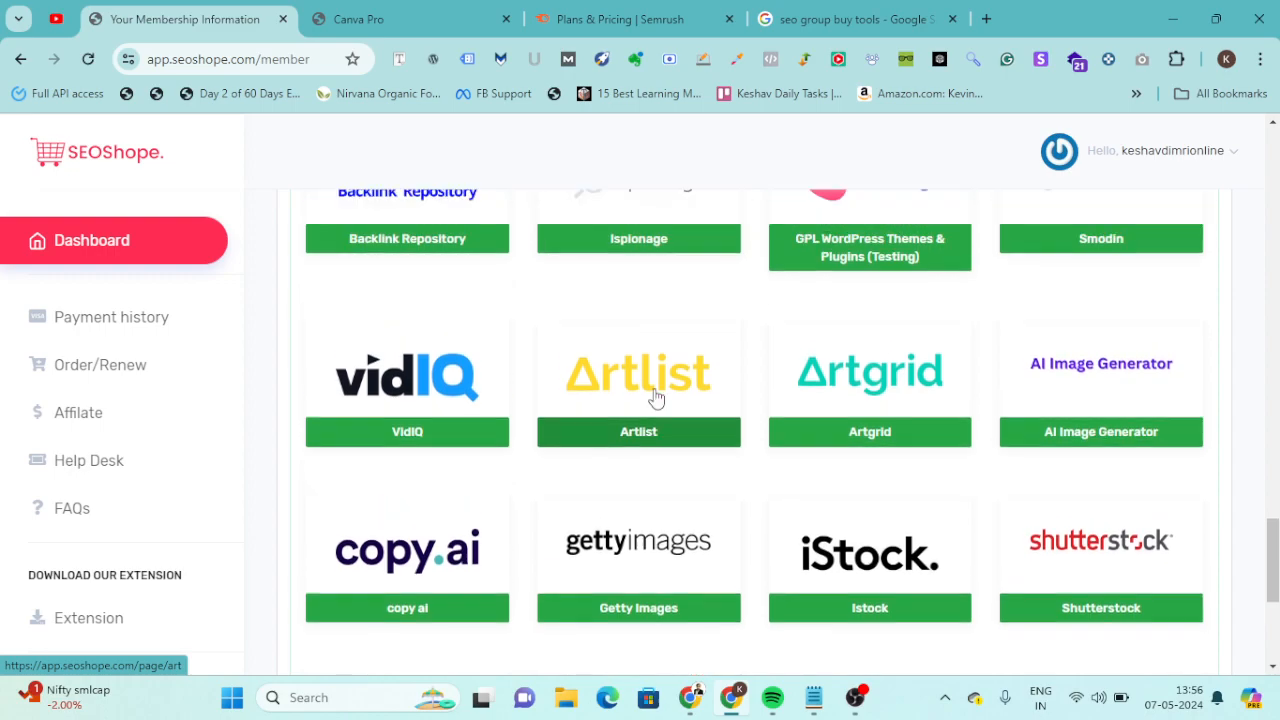
Go to the Canva Pro access page and review the shared account logins listed there.
{"action": "left_click", "coordinate": [453, 8]}
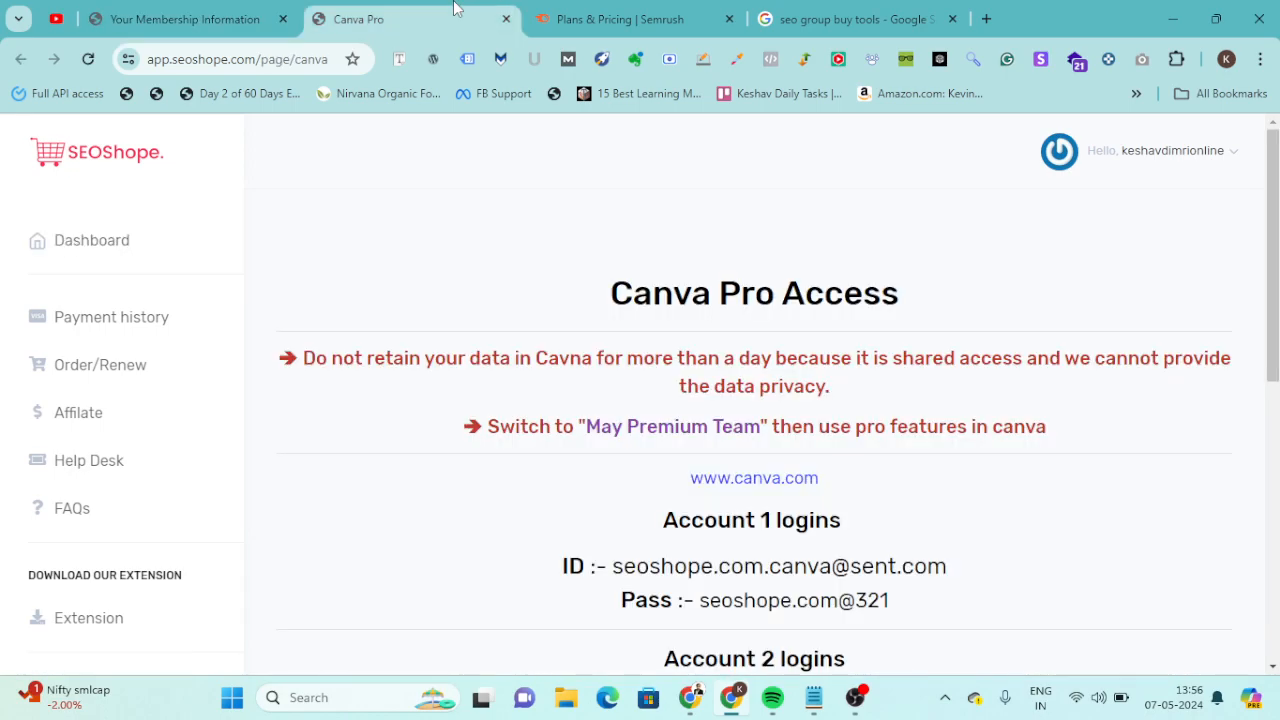
{"action": "scroll", "coordinate": [775, 278], "scroll_direction": "down", "scroll_amount": 2}
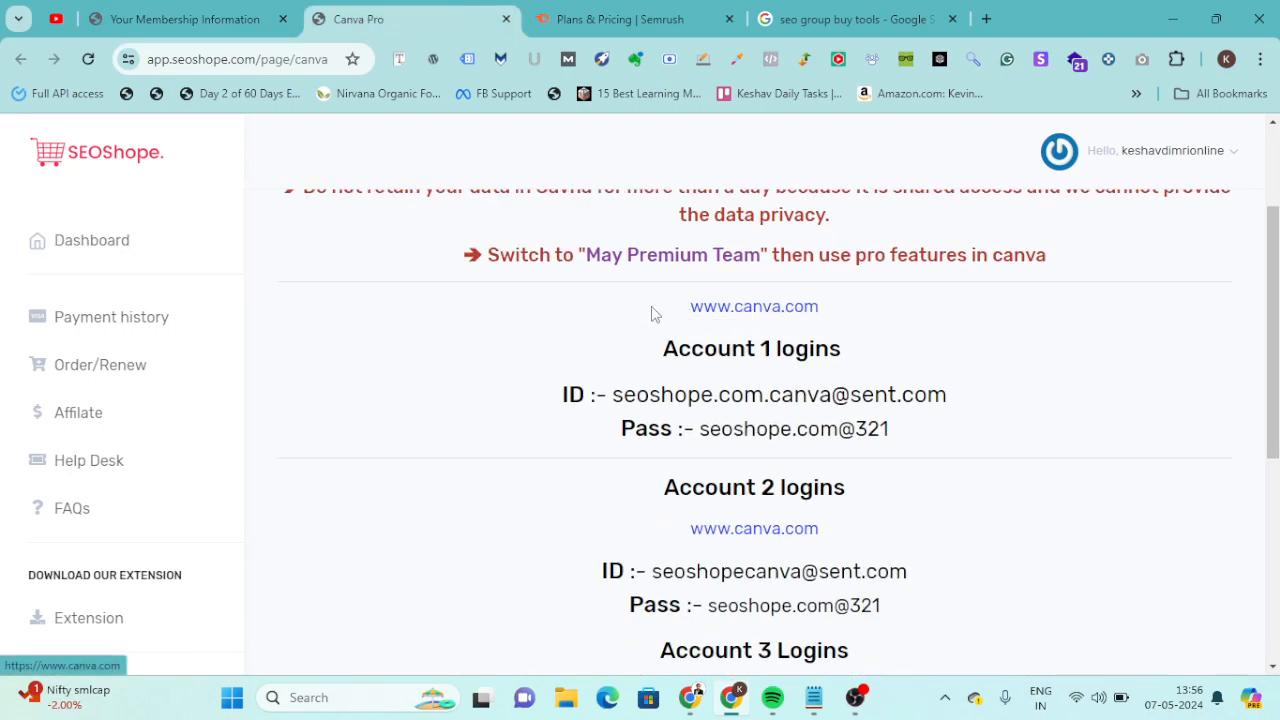
{"action": "left_click_drag", "start_coordinate": [640, 313], "coordinate": [975, 716]}
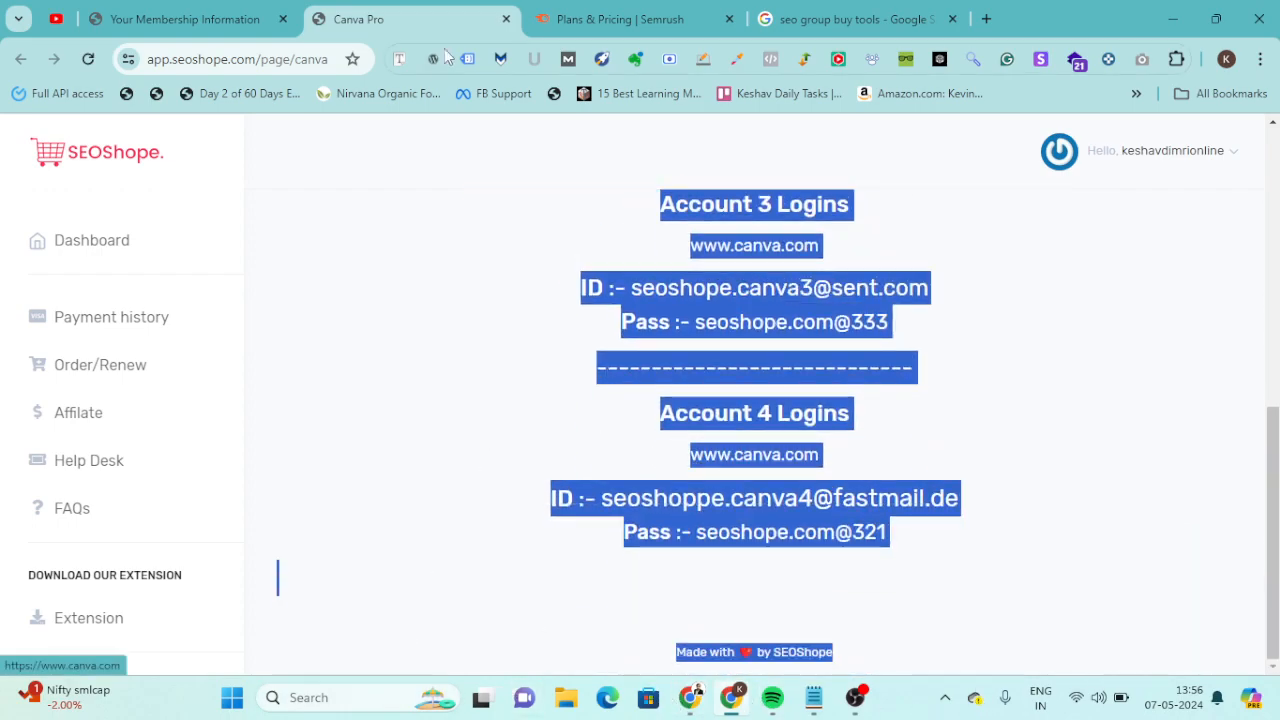
Open the SEMrush access page from the dashboard's Active Resources and launch SEMrush Account Access 1.
{"action": "left_click", "coordinate": [168, 14]}
{"action": "scroll", "coordinate": [590, 310], "scroll_direction": "up", "scroll_amount": 1}
{"action": "scroll", "coordinate": [590, 310], "scroll_direction": "down", "scroll_amount": 10}
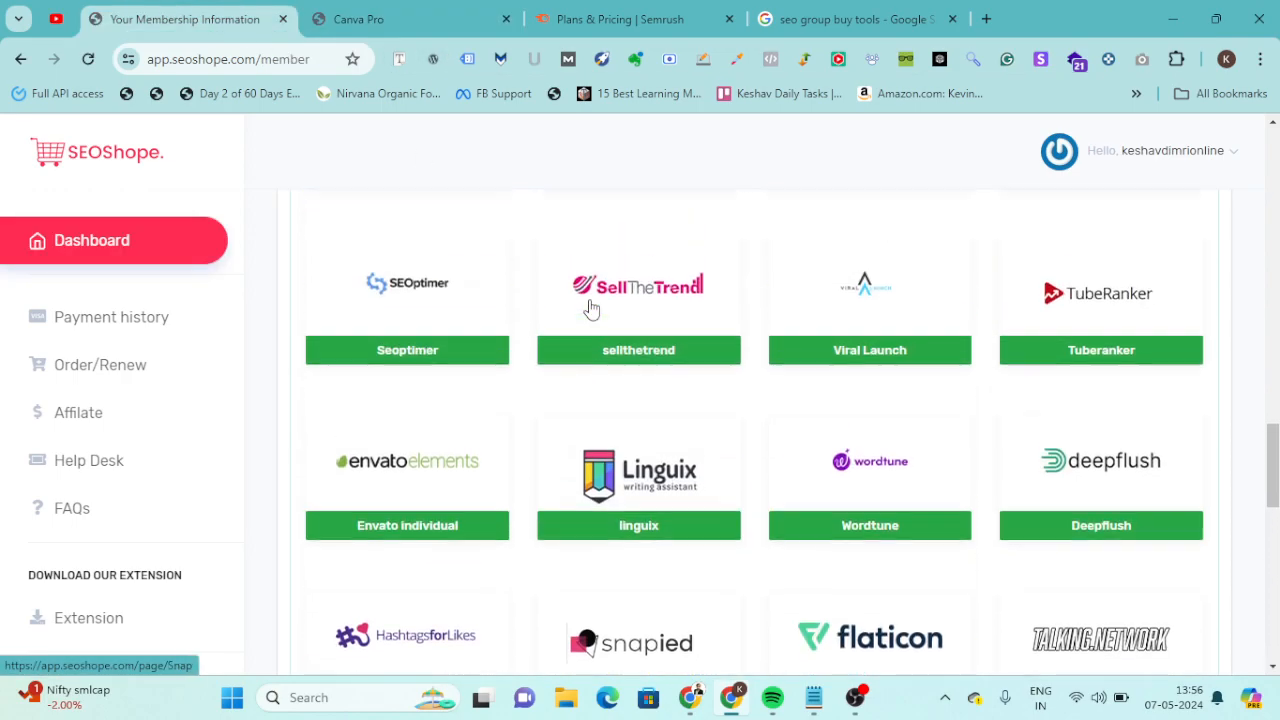
{"action": "scroll", "coordinate": [590, 310], "scroll_direction": "up", "scroll_amount": 15}
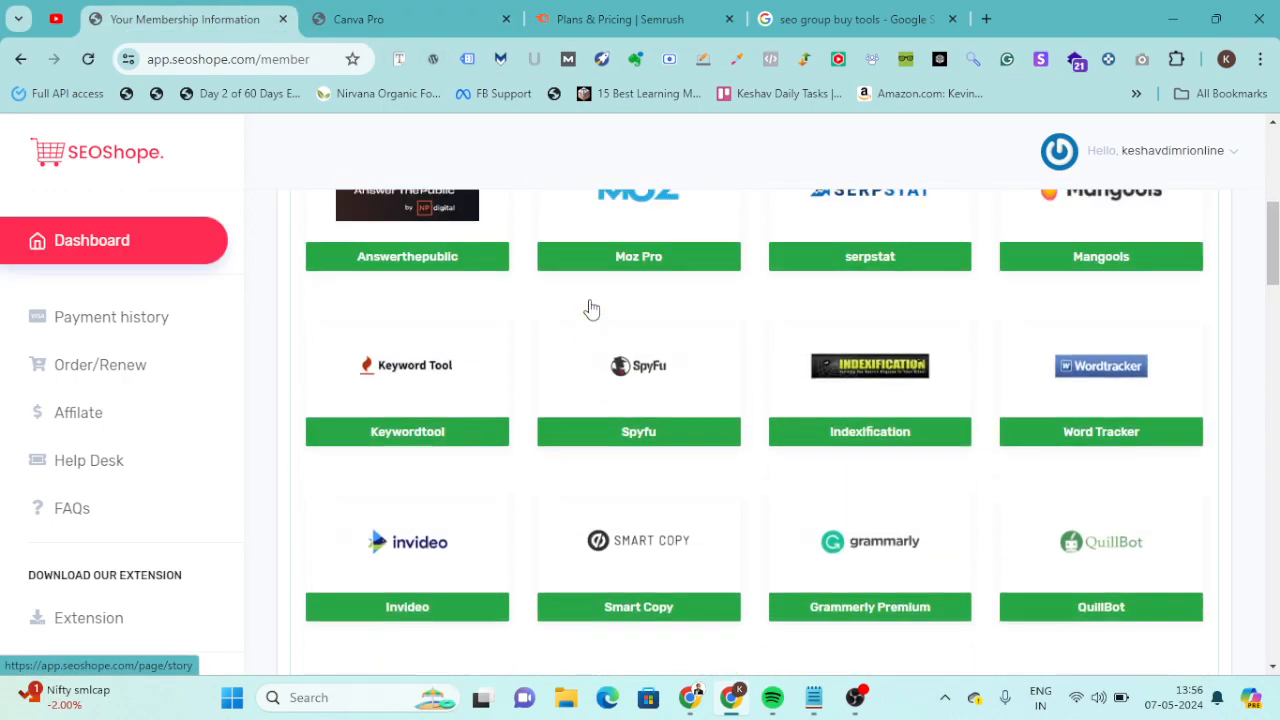
{"action": "scroll", "coordinate": [590, 308], "scroll_direction": "up", "scroll_amount": 3}
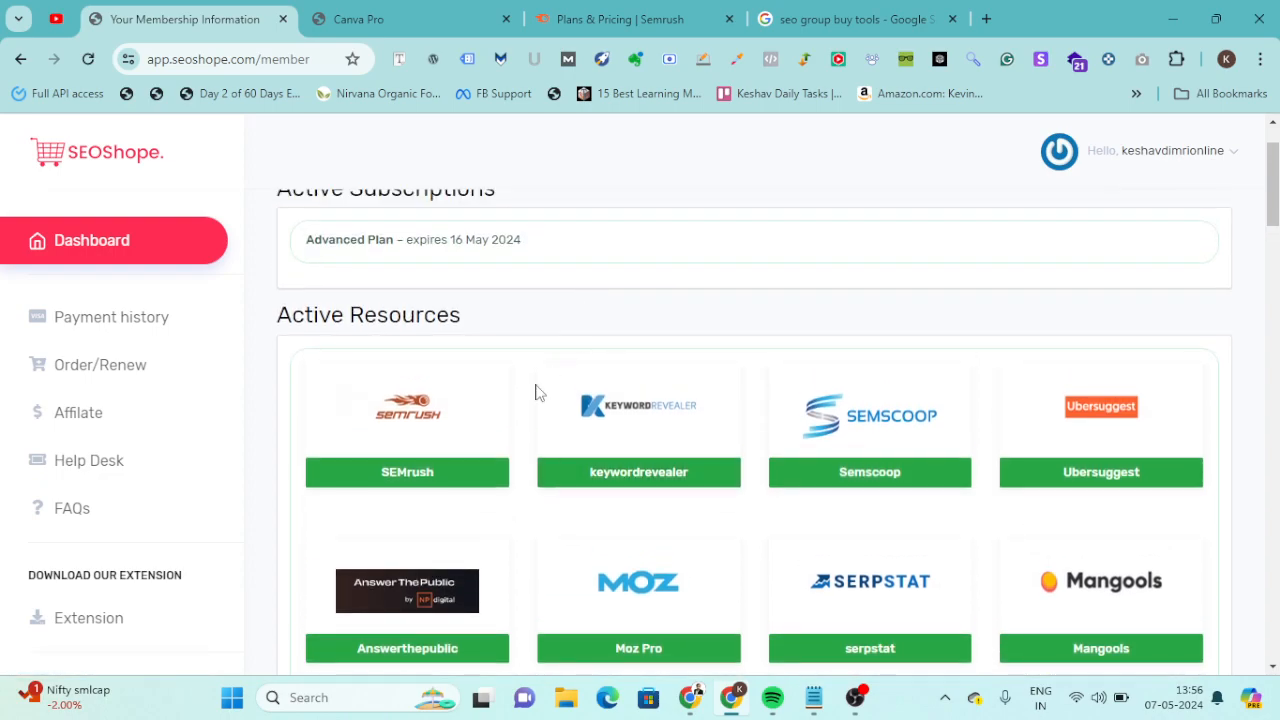
{"action": "left_click", "coordinate": [430, 478]}
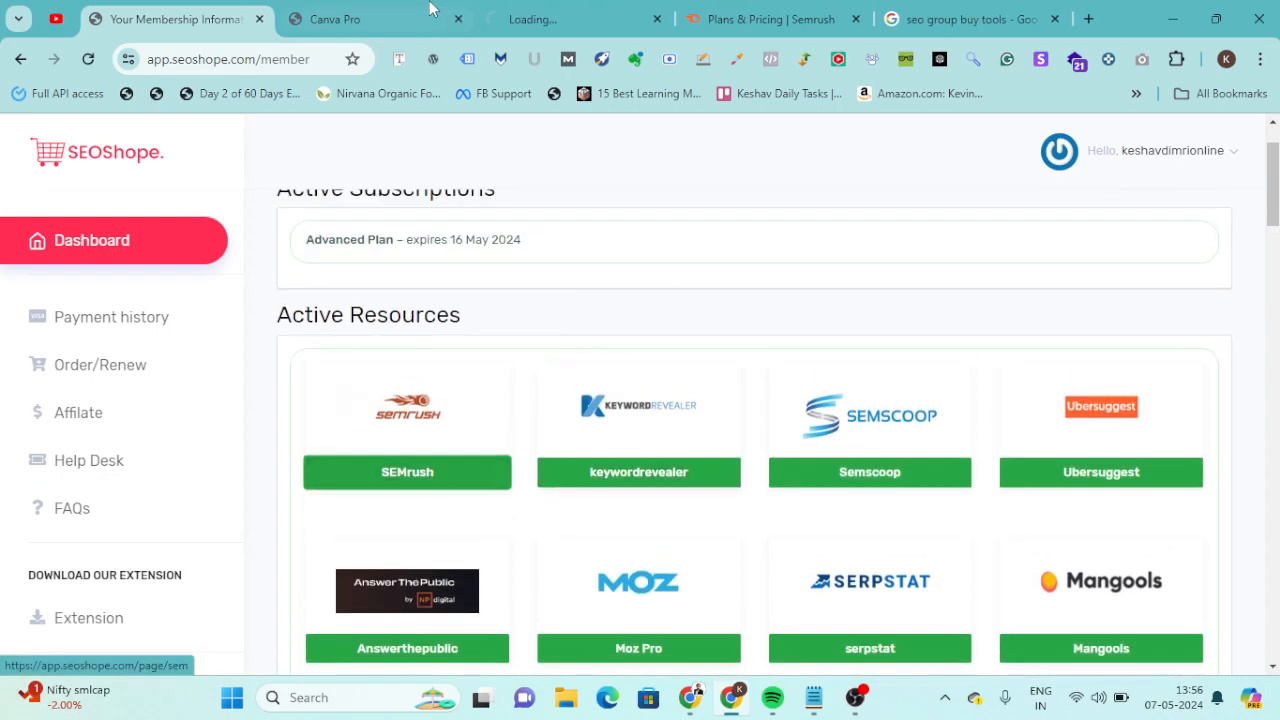
{"action": "left_click", "coordinate": [566, 10]}
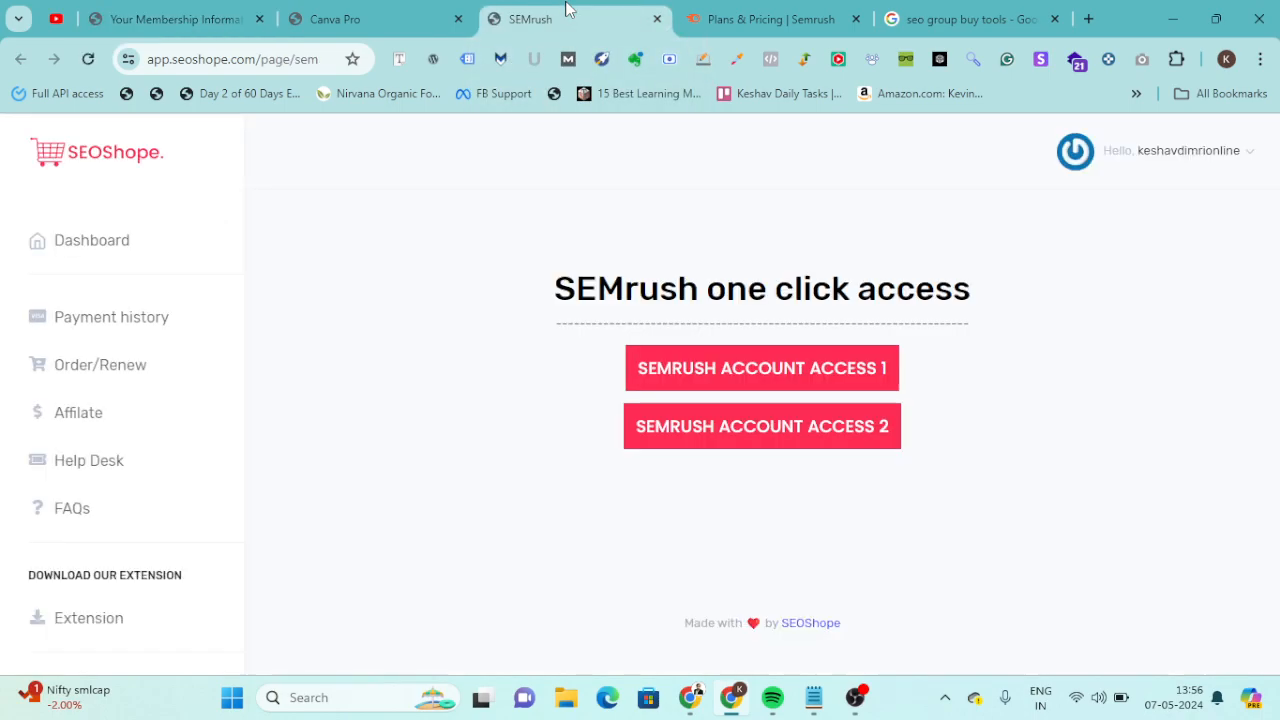
{"action": "left_click", "coordinate": [793, 378]}
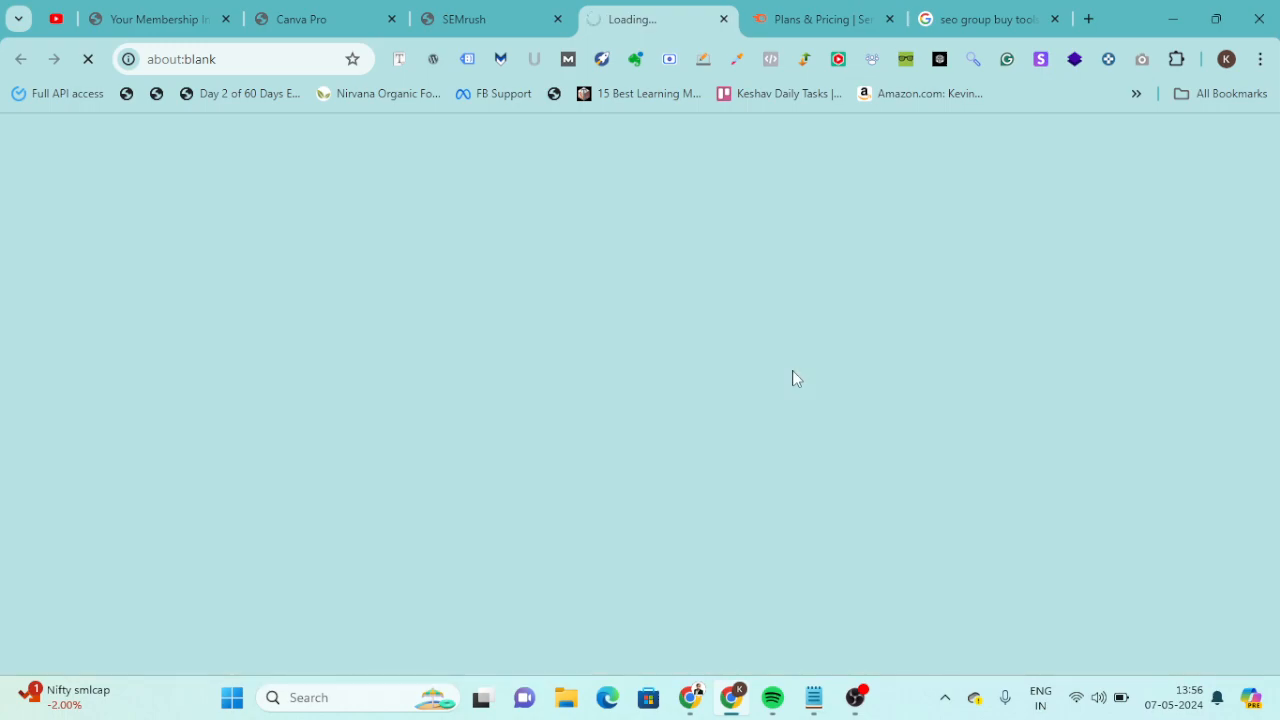
Check the SEMrush one click access page and look over the Domain Overview page opened from it.
{"action": "left_click", "coordinate": [476, 10]}
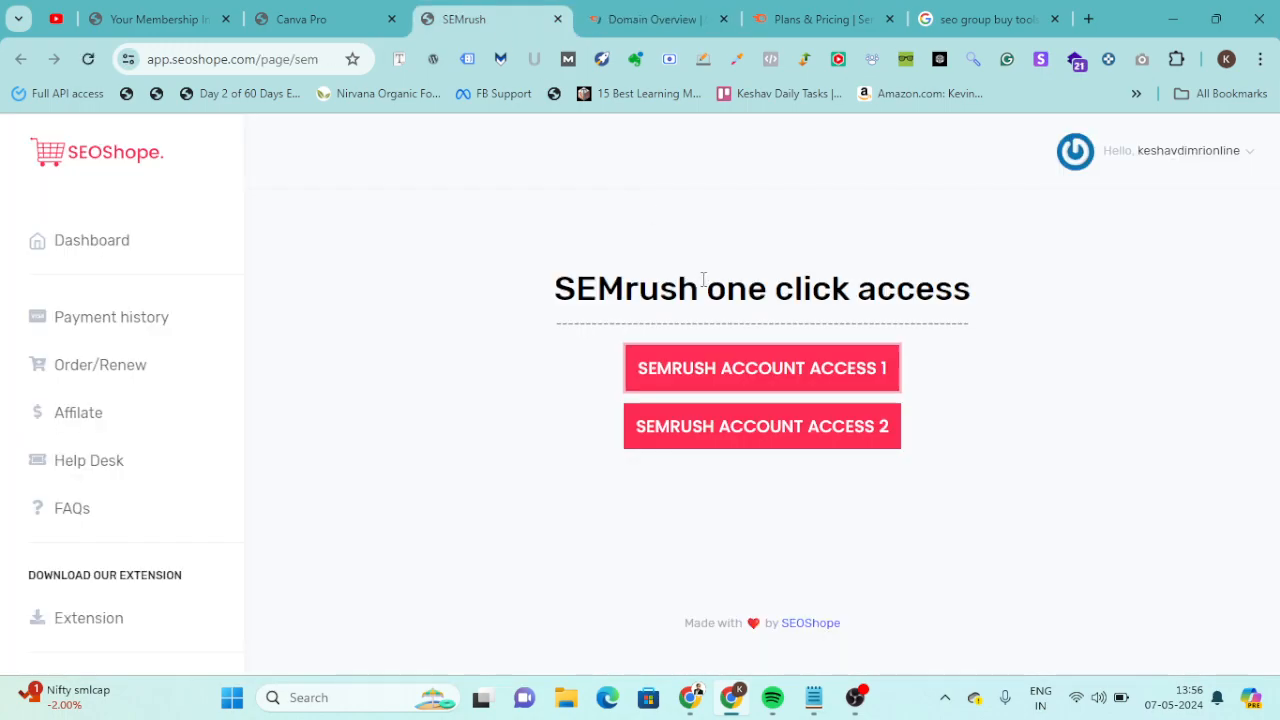
{"action": "left_click", "coordinate": [690, 10]}
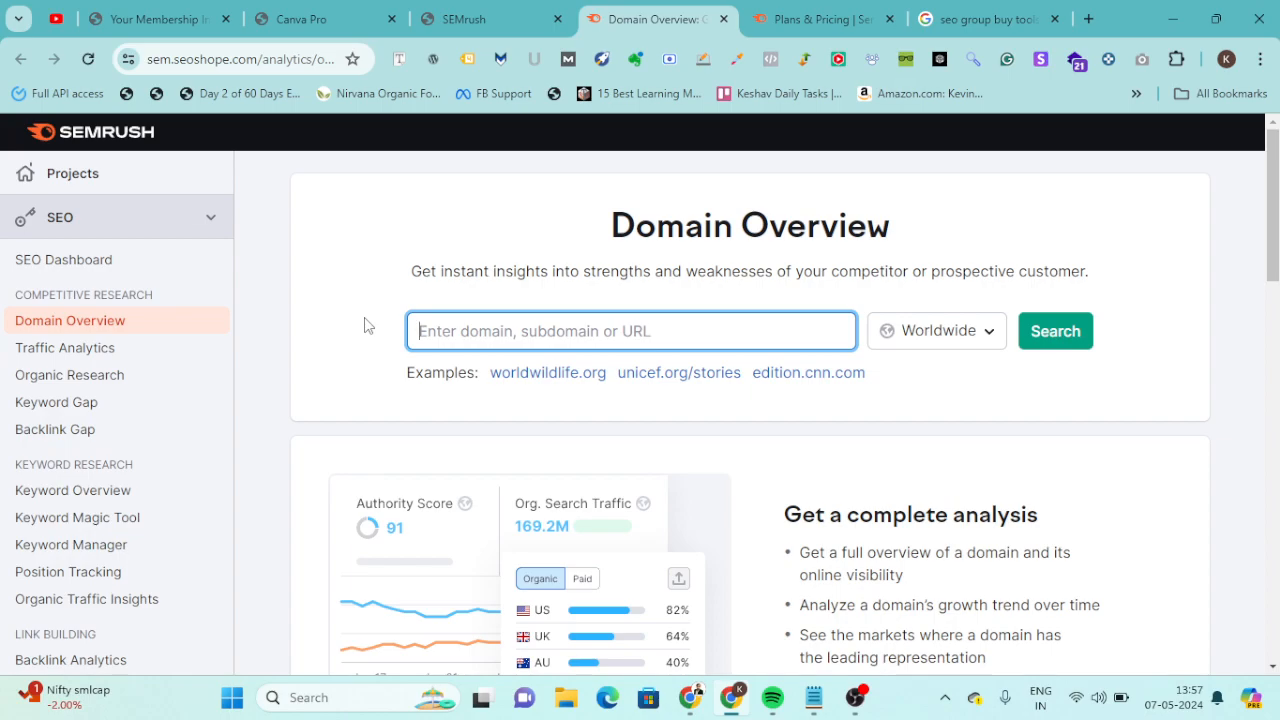
{"action": "scroll", "coordinate": [365, 325], "scroll_direction": "down", "scroll_amount": 7}
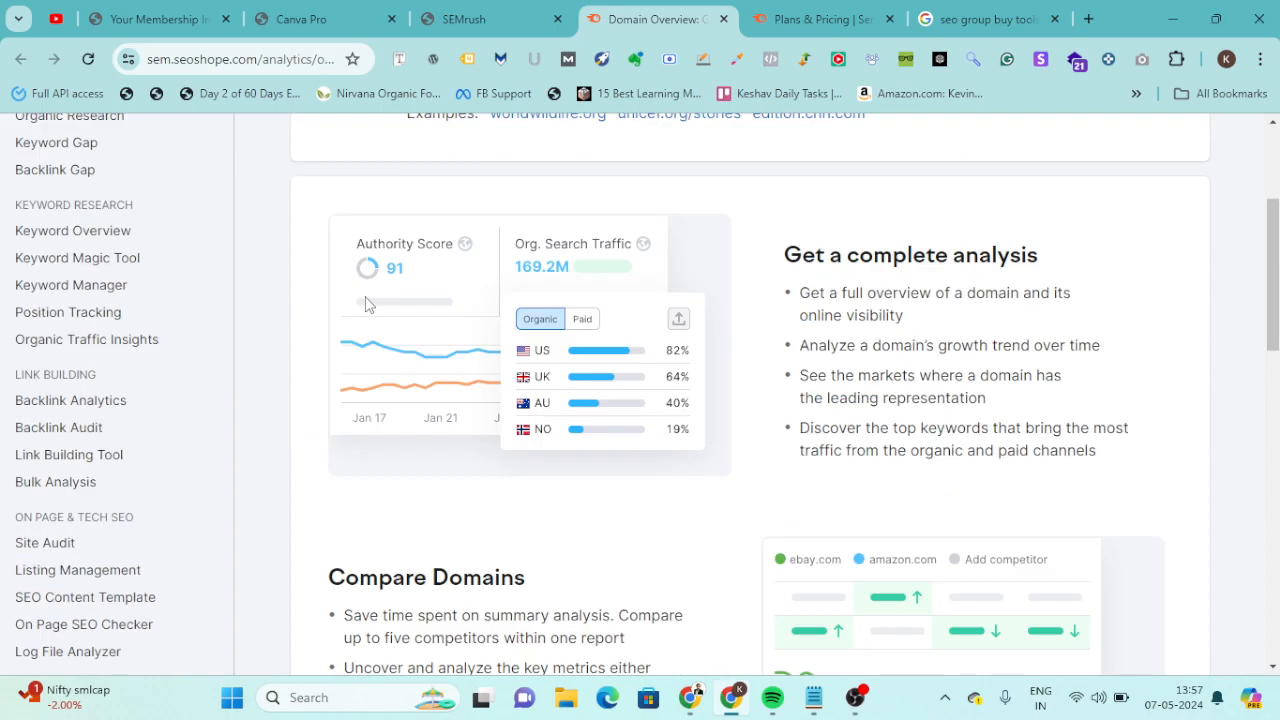
Return to the membership dashboard and open the Semscoop access page.
{"action": "left_click", "coordinate": [160, 19]}
{"action": "scroll", "coordinate": [776, 417], "scroll_direction": "up", "scroll_amount": 1}
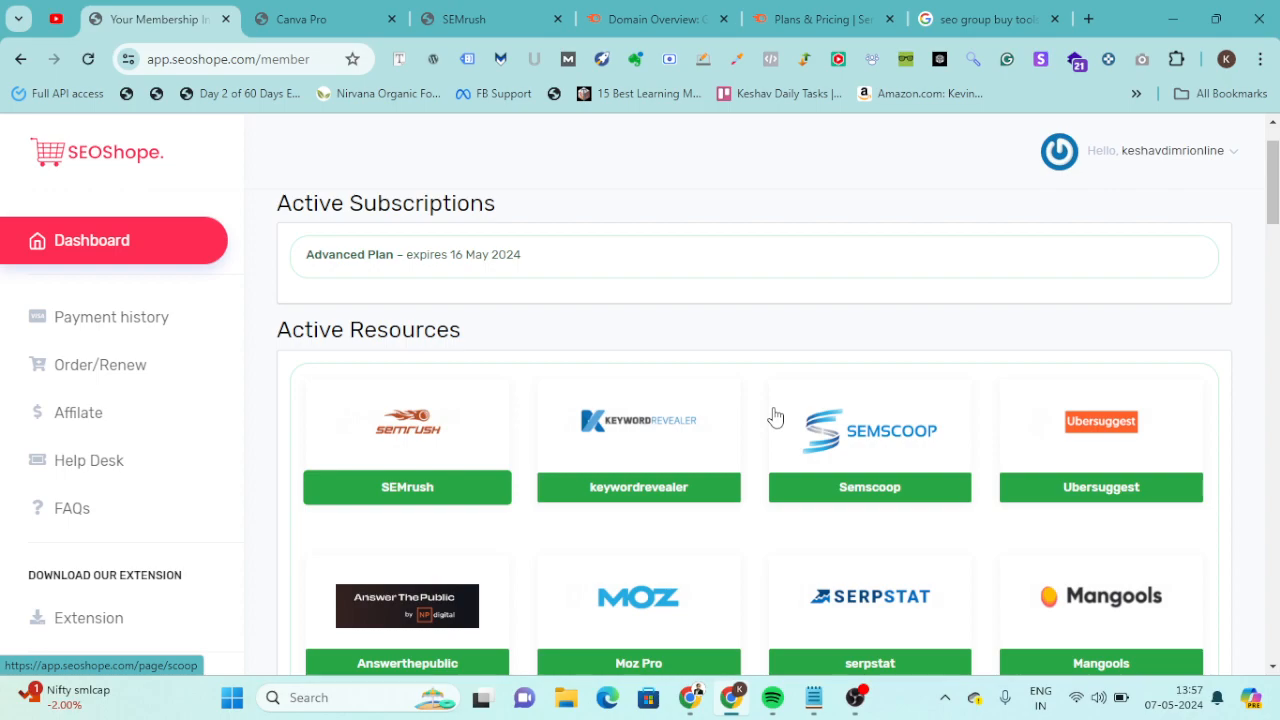
{"action": "left_click", "coordinate": [775, 417]}
{"action": "scroll", "coordinate": [775, 417], "scroll_direction": "down", "scroll_amount": 5}
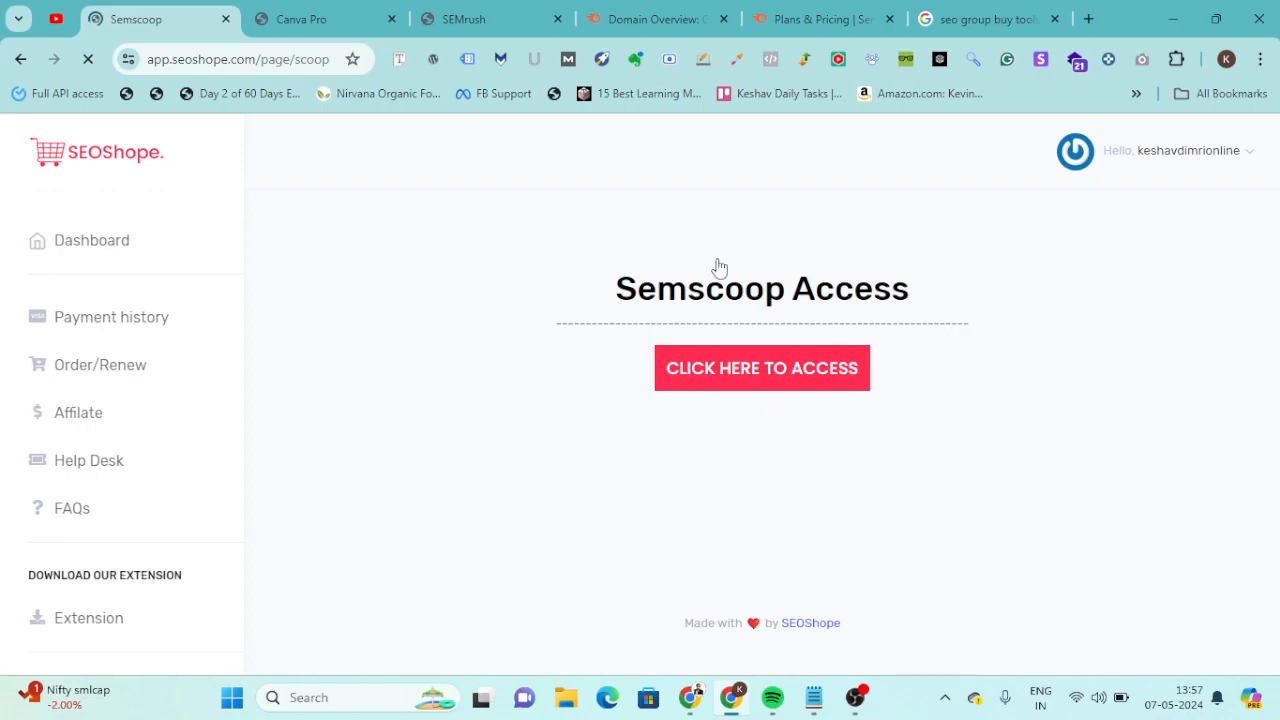
Go back to the Semrush Domain Overview page and open the Keyword Magic Tool.
{"action": "left_click", "coordinate": [622, 5]}
{"action": "scroll", "coordinate": [687, 459], "scroll_direction": "up", "scroll_amount": 7}
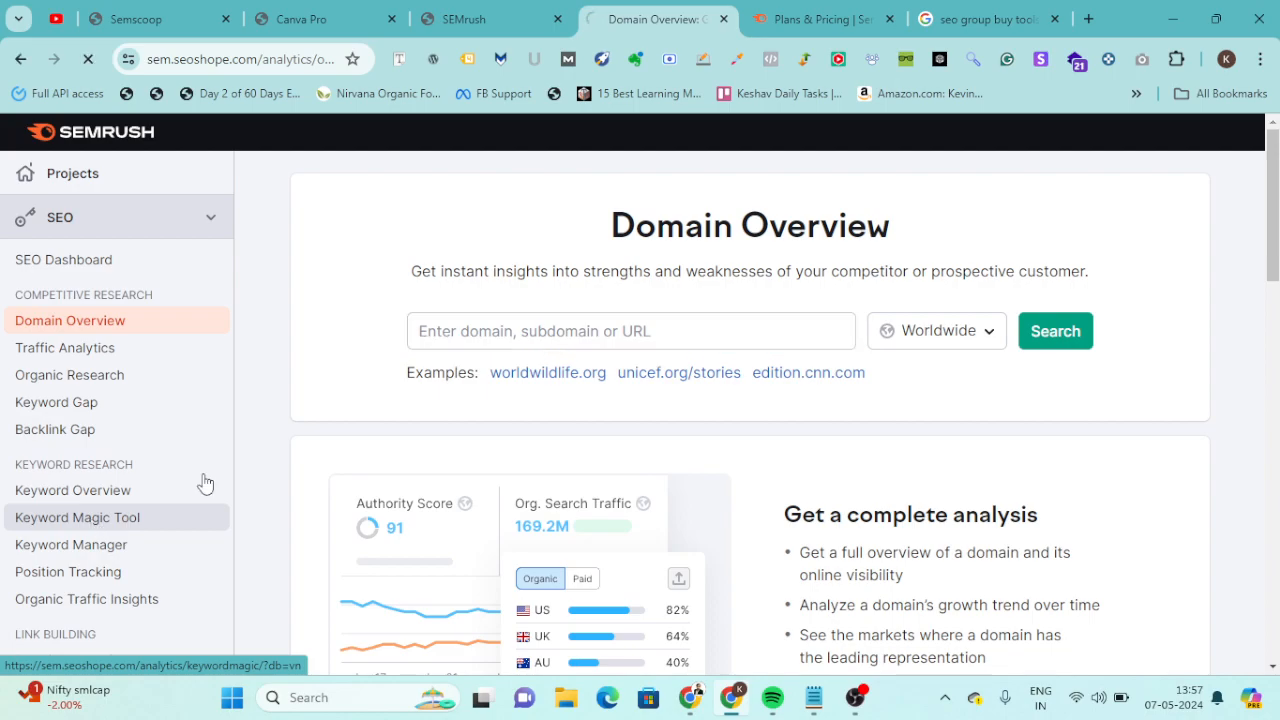
{"action": "left_click", "coordinate": [558, 374]}
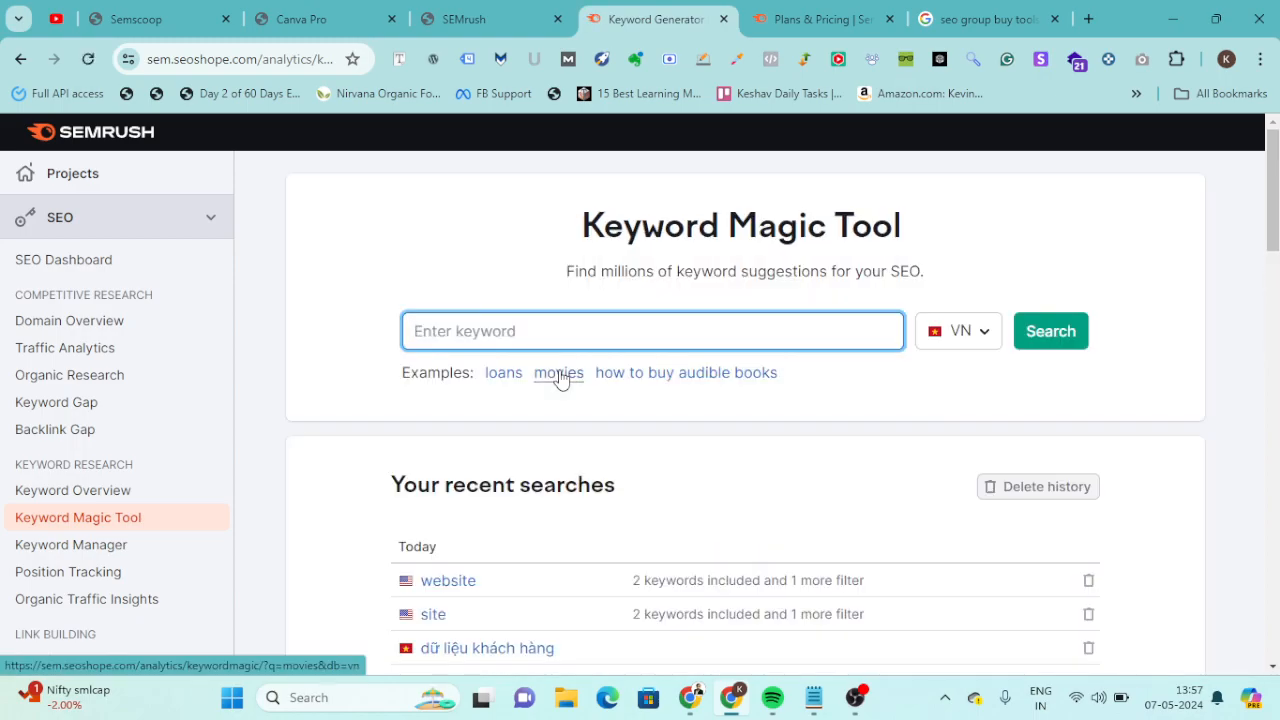
Set the Keyword Magic Tool's country to India and search for the keyword "BBA COlleges".
{"action": "left_click", "coordinate": [966, 331]}
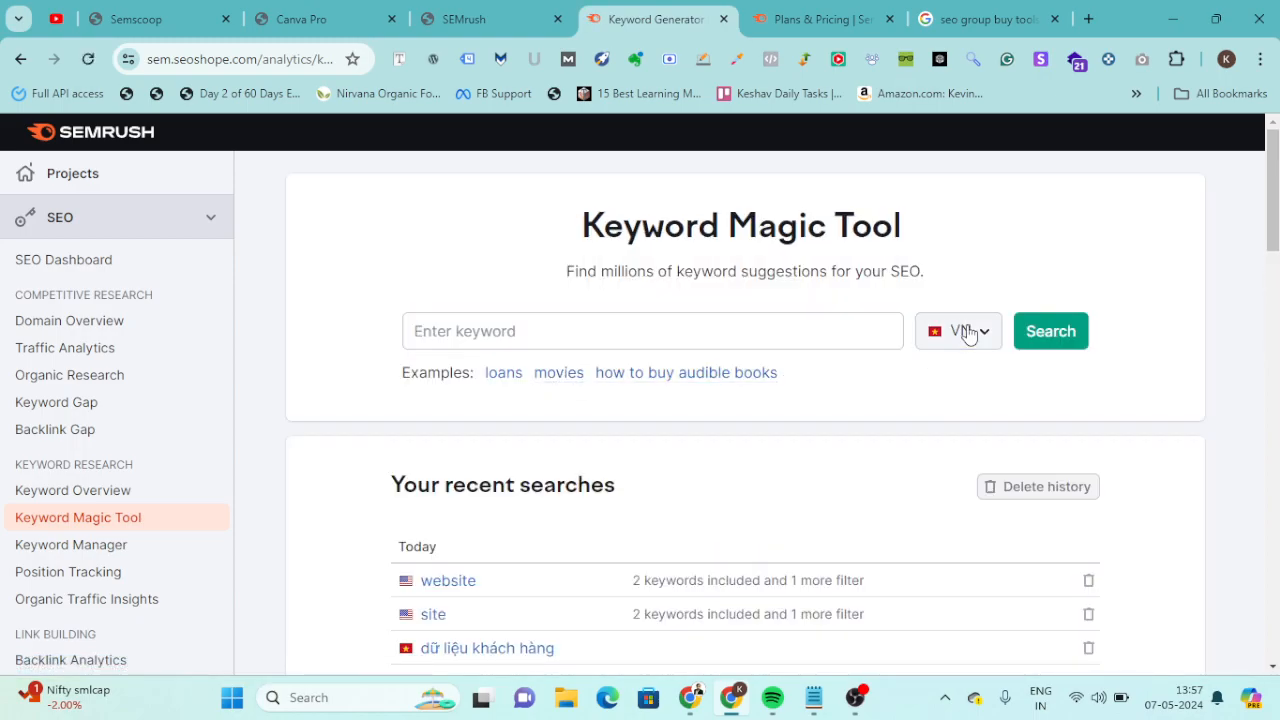
{"action": "type", "text": "india"}
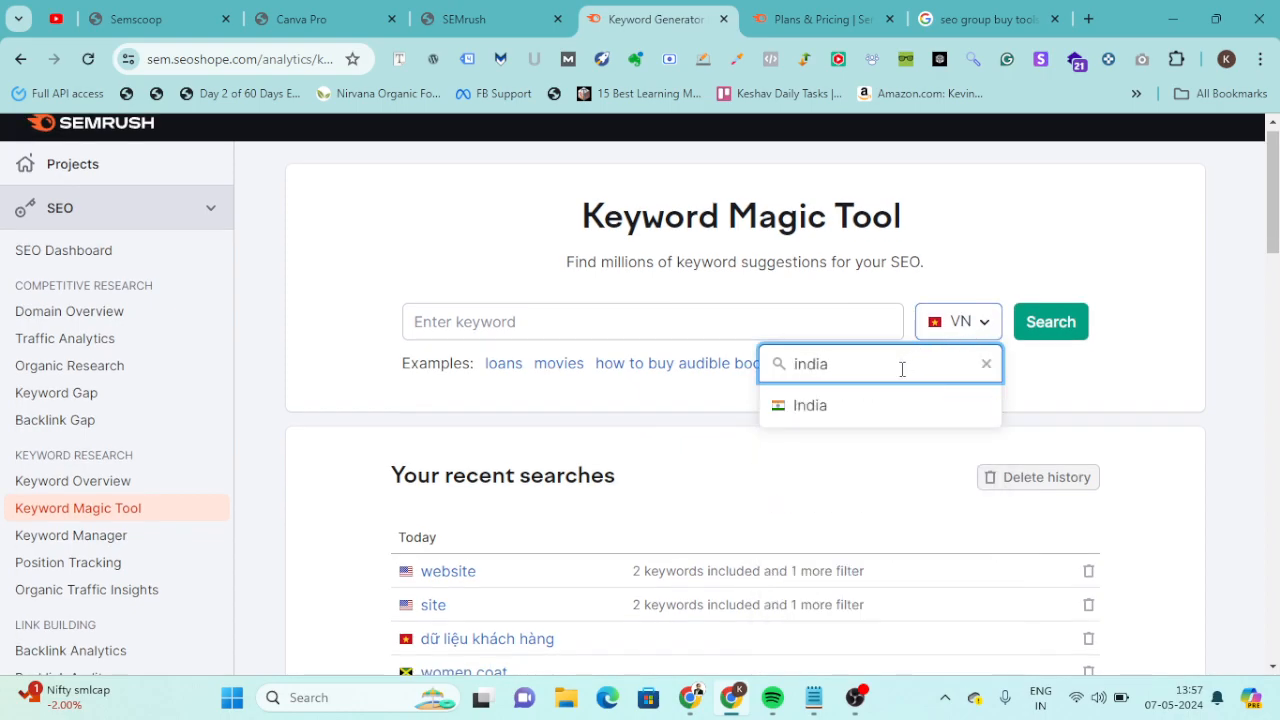
{"action": "left_click", "coordinate": [780, 395]}
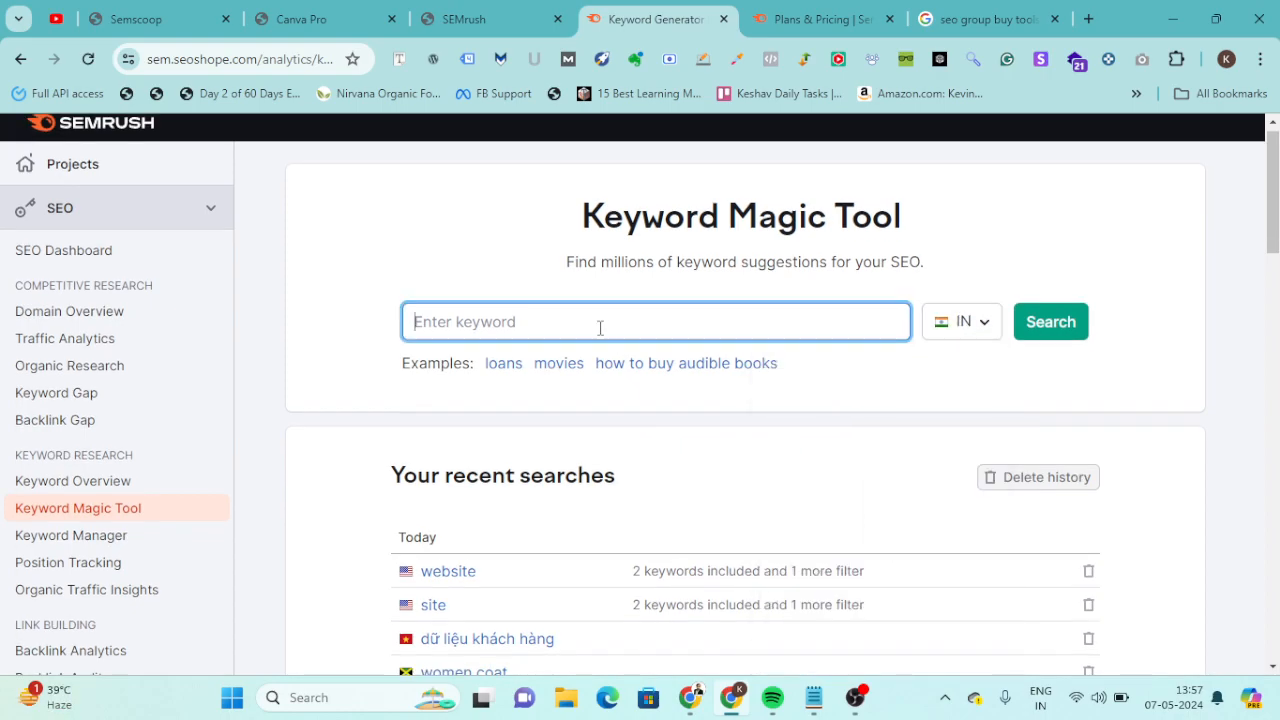
{"action": "type", "text": "BBA COlleges"}
{"action": "key", "text": "Return"}
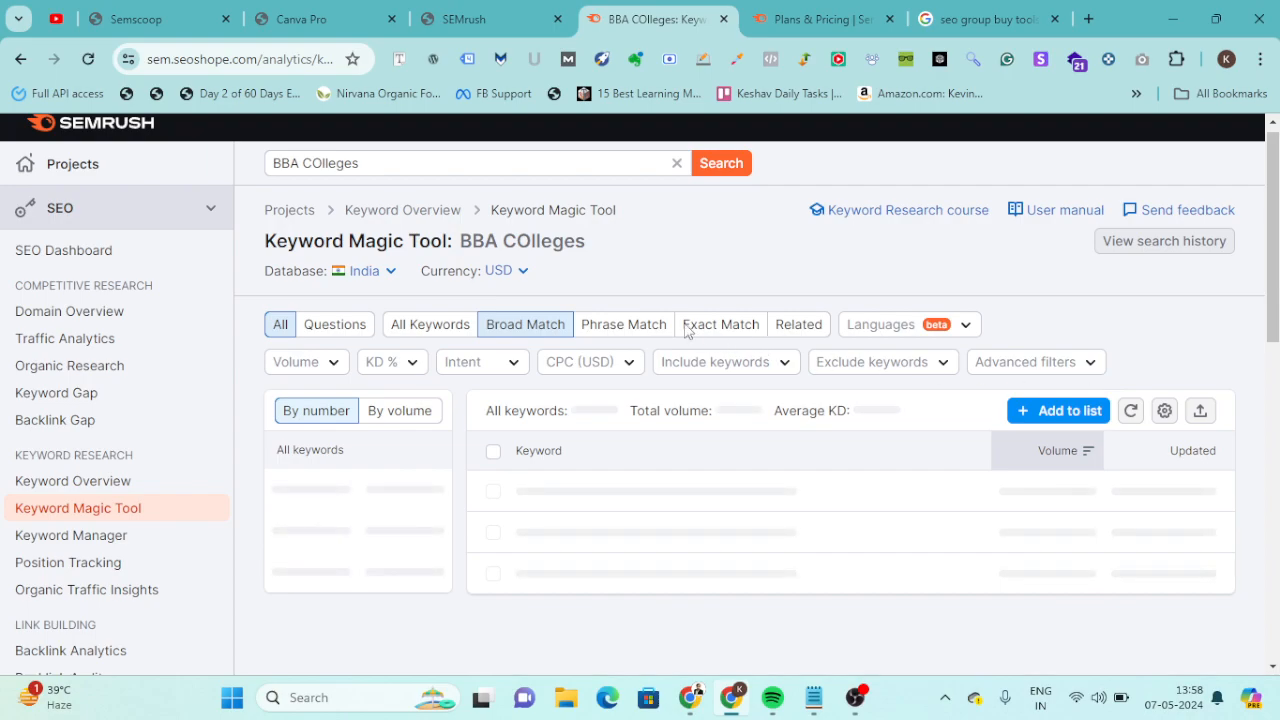
Look over the BBA COlleges keyword results and export all keywords as a CSV file.
{"action": "scroll", "coordinate": [580, 282], "scroll_direction": "down", "scroll_amount": 2}
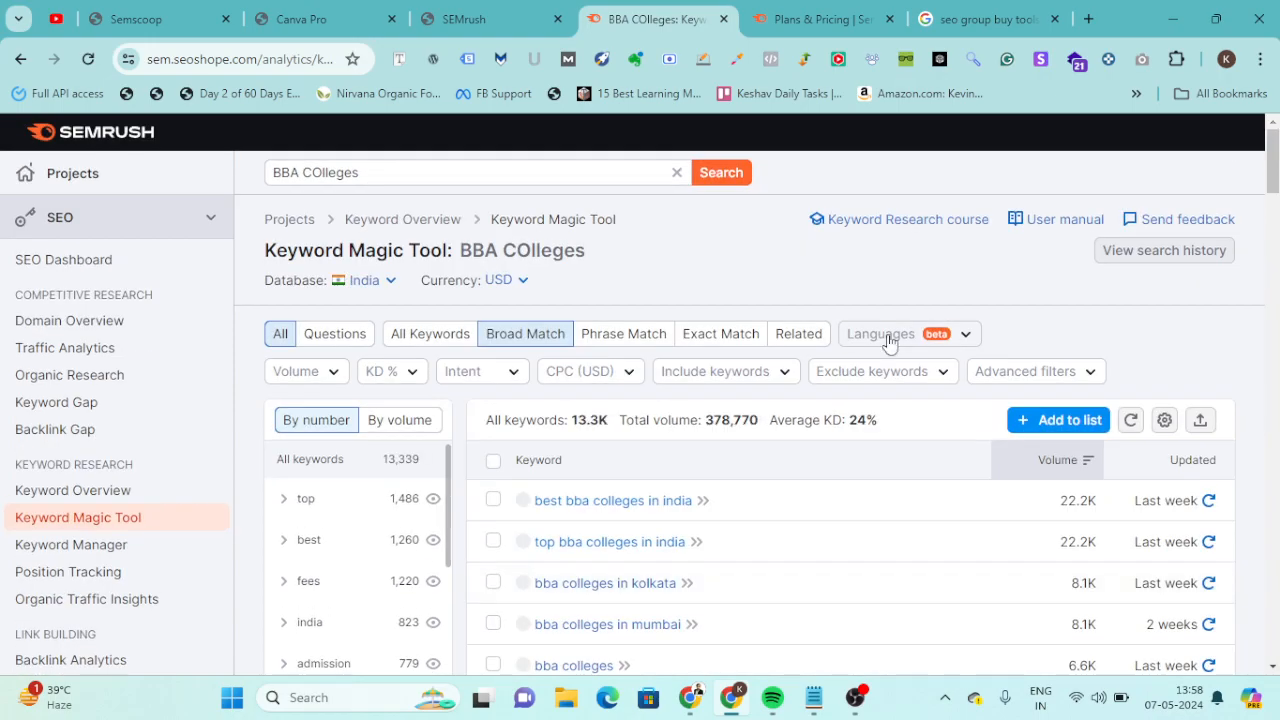
{"action": "scroll", "coordinate": [889, 342], "scroll_direction": "down", "scroll_amount": 2}
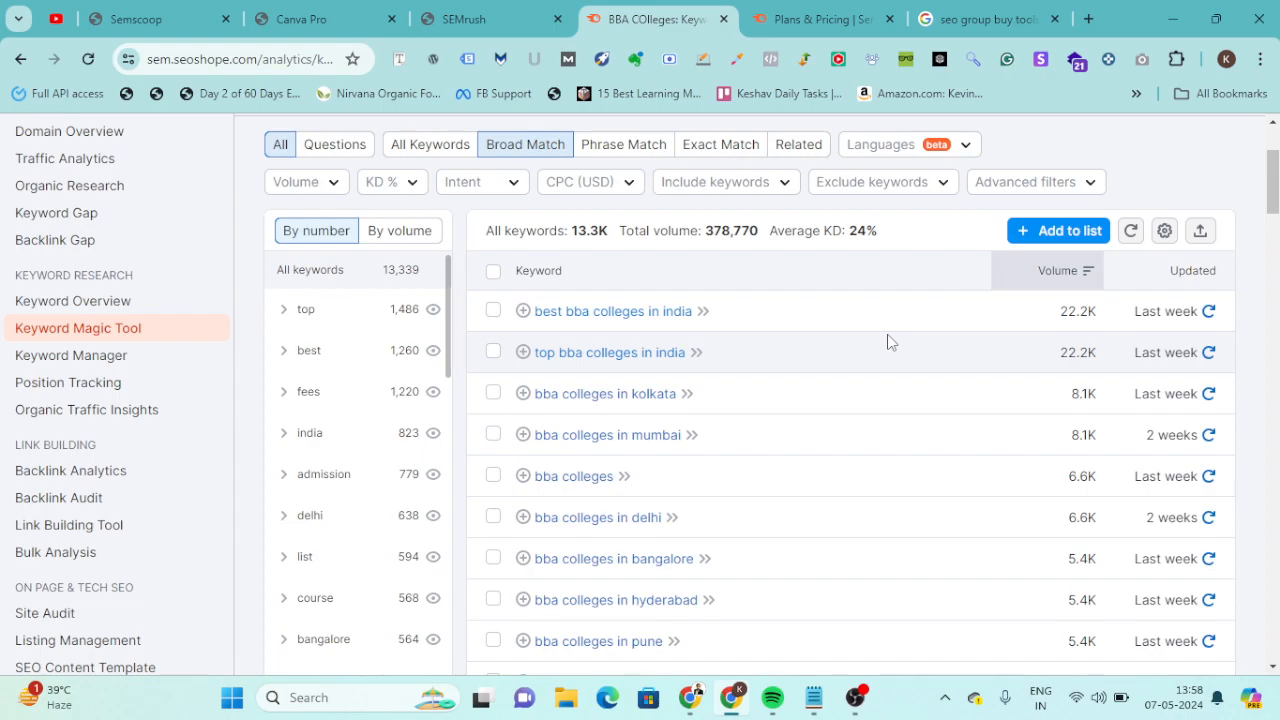
{"action": "scroll", "coordinate": [888, 342], "scroll_direction": "down", "scroll_amount": 2}
{"action": "scroll", "coordinate": [888, 342], "scroll_direction": "up", "scroll_amount": 2}
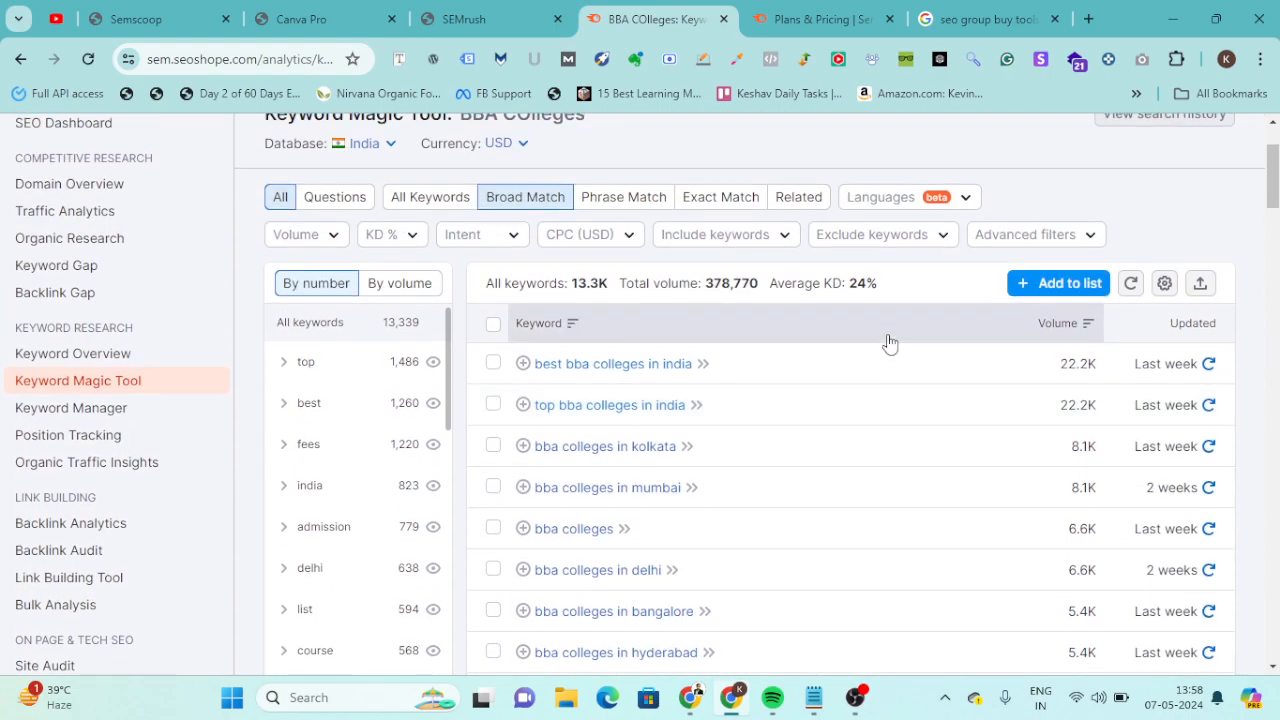
{"action": "left_click", "coordinate": [1200, 284]}
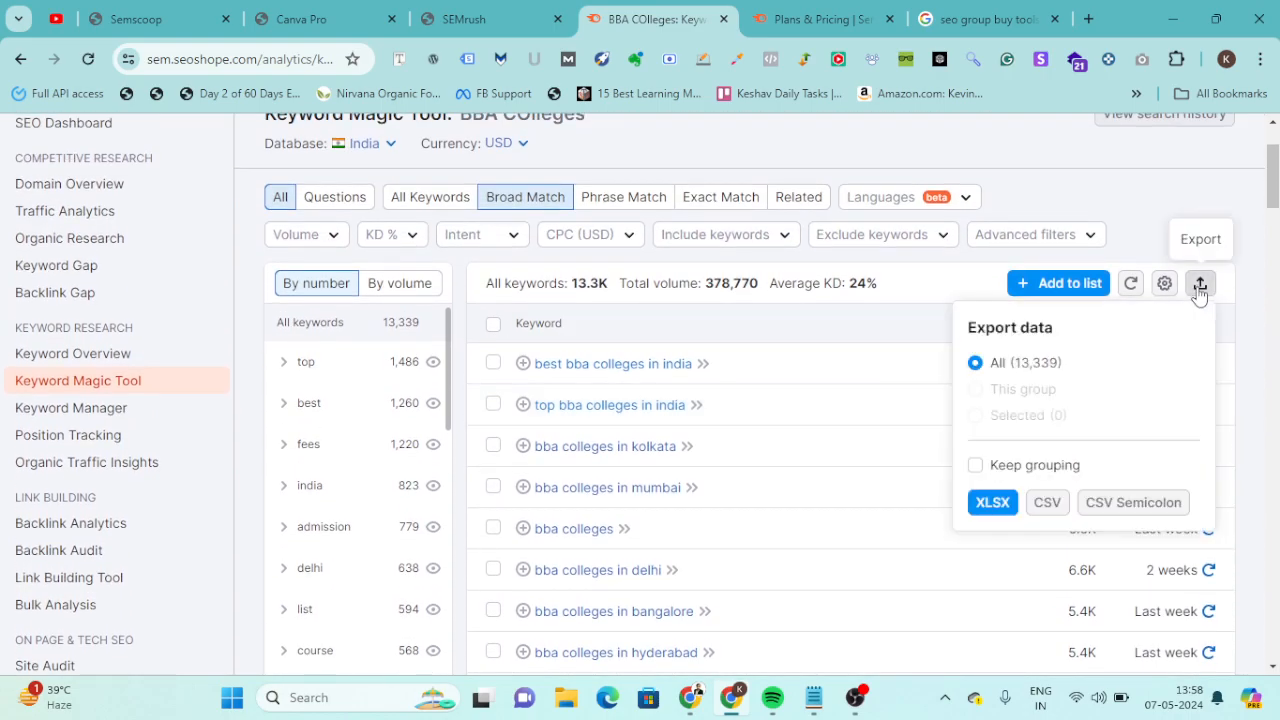
{"action": "left_click", "coordinate": [1049, 504]}
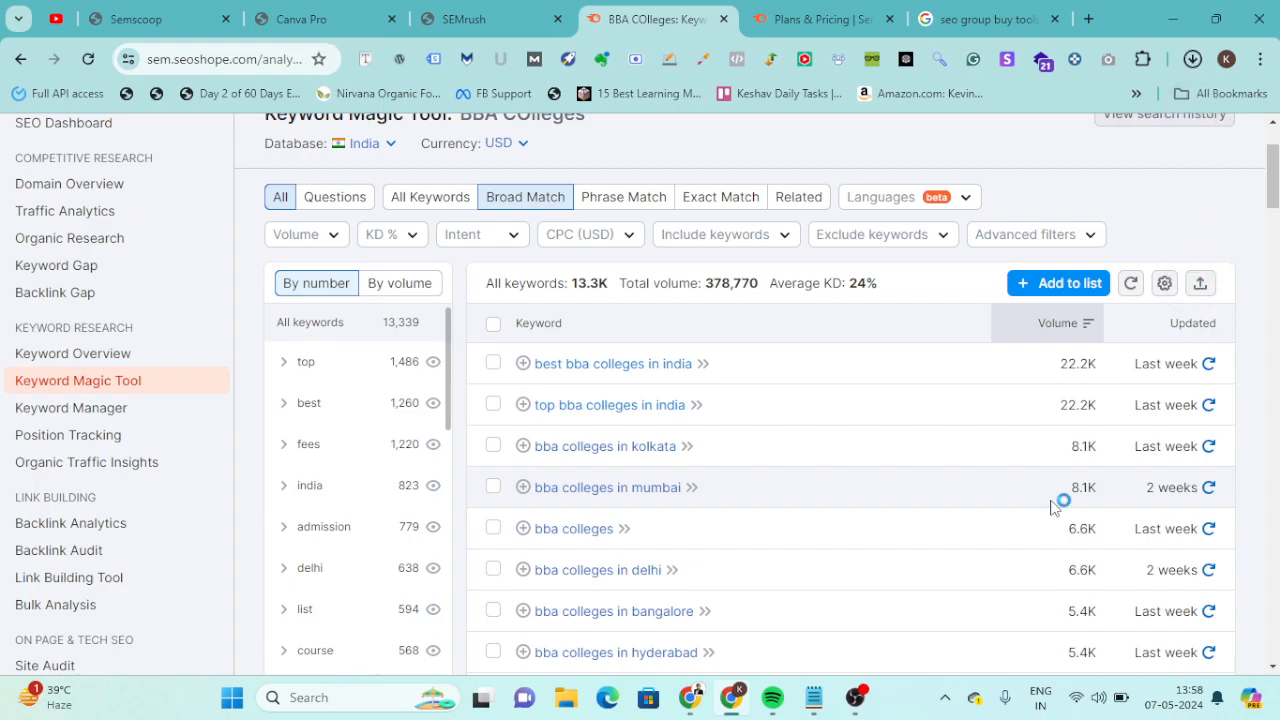
Create a new blank Google Sheets spreadsheet in a new browser tab.
{"action": "type", "text": "sheets.ne"}
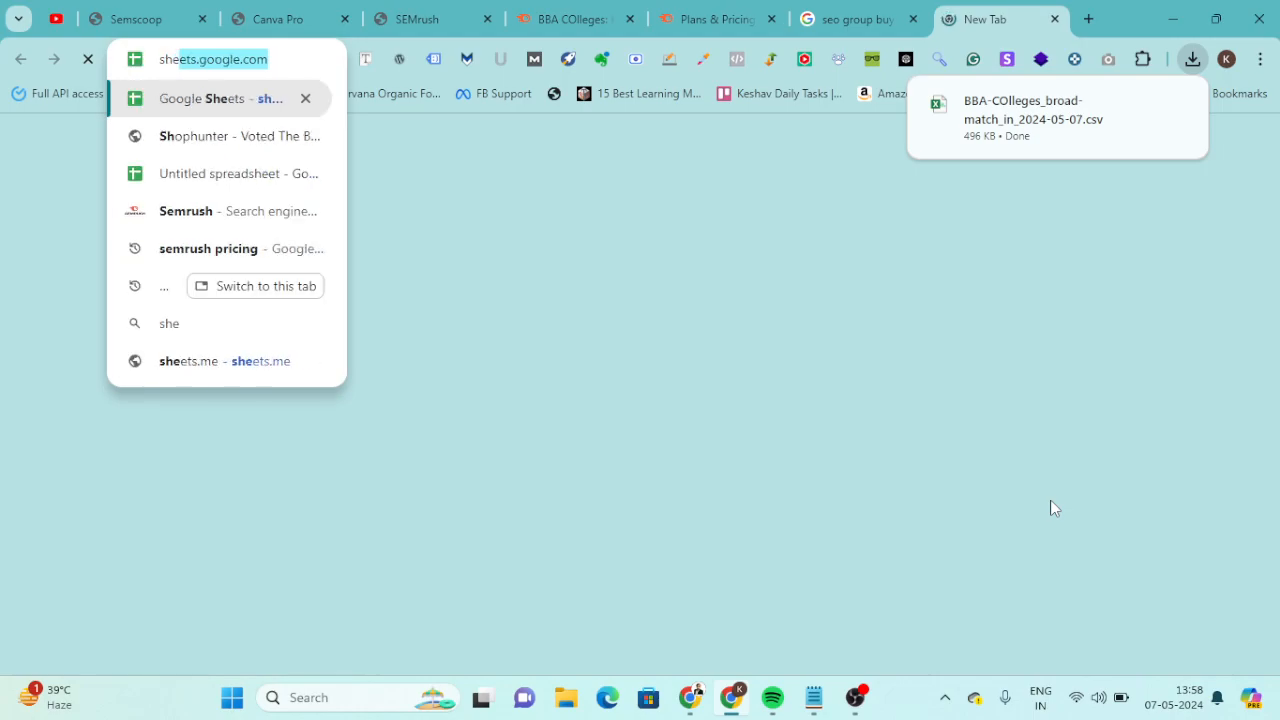
{"action": "key", "text": "Return"}
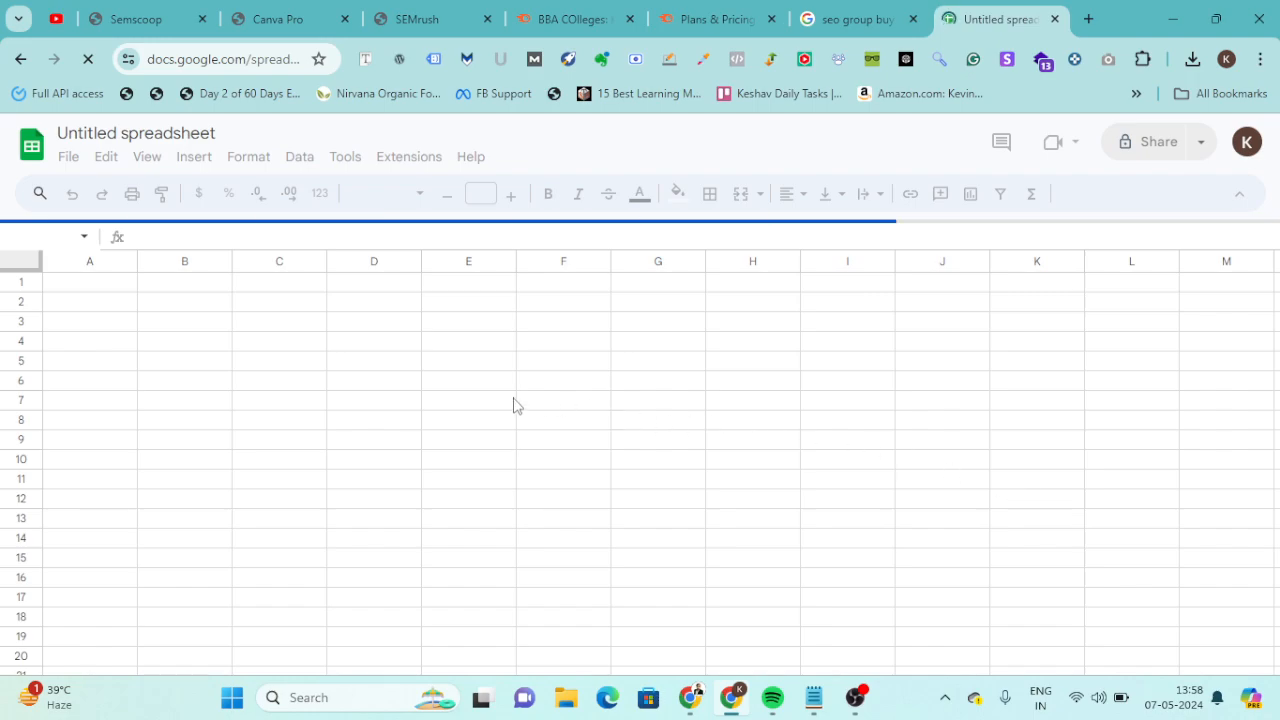
{"action": "left_click", "coordinate": [257, 59]}
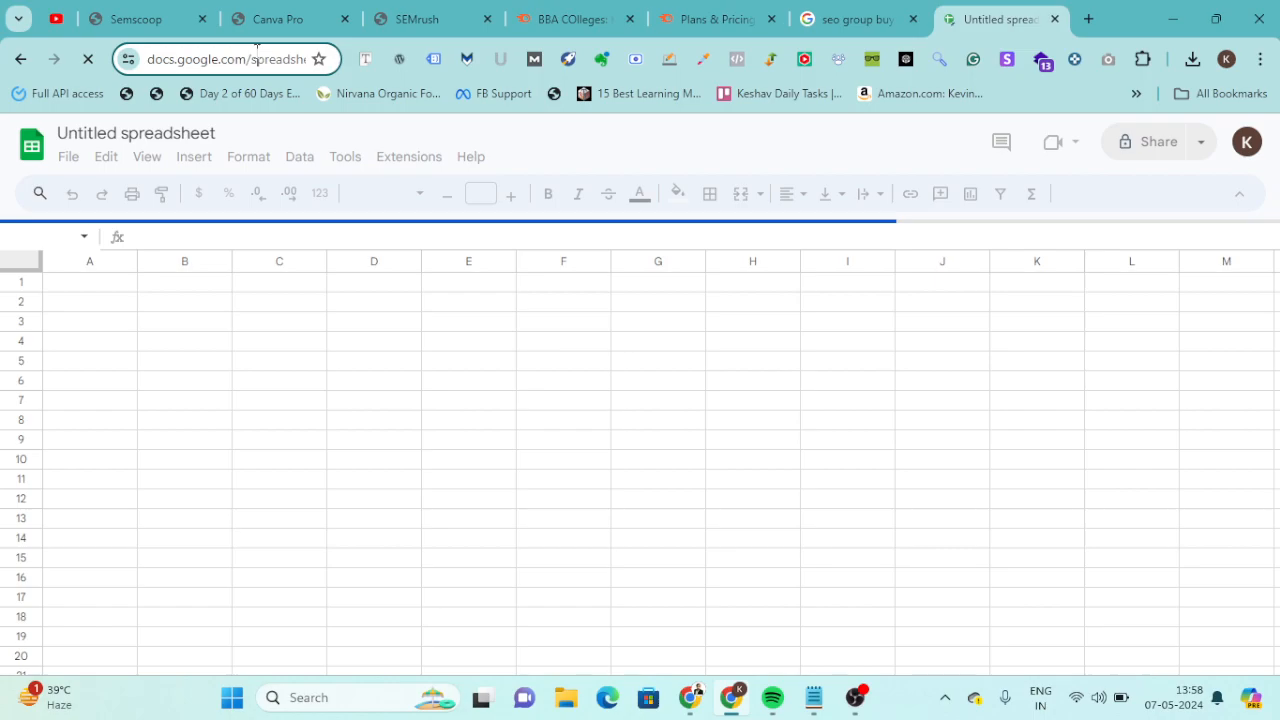
{"action": "type", "text": "sheets.new"}
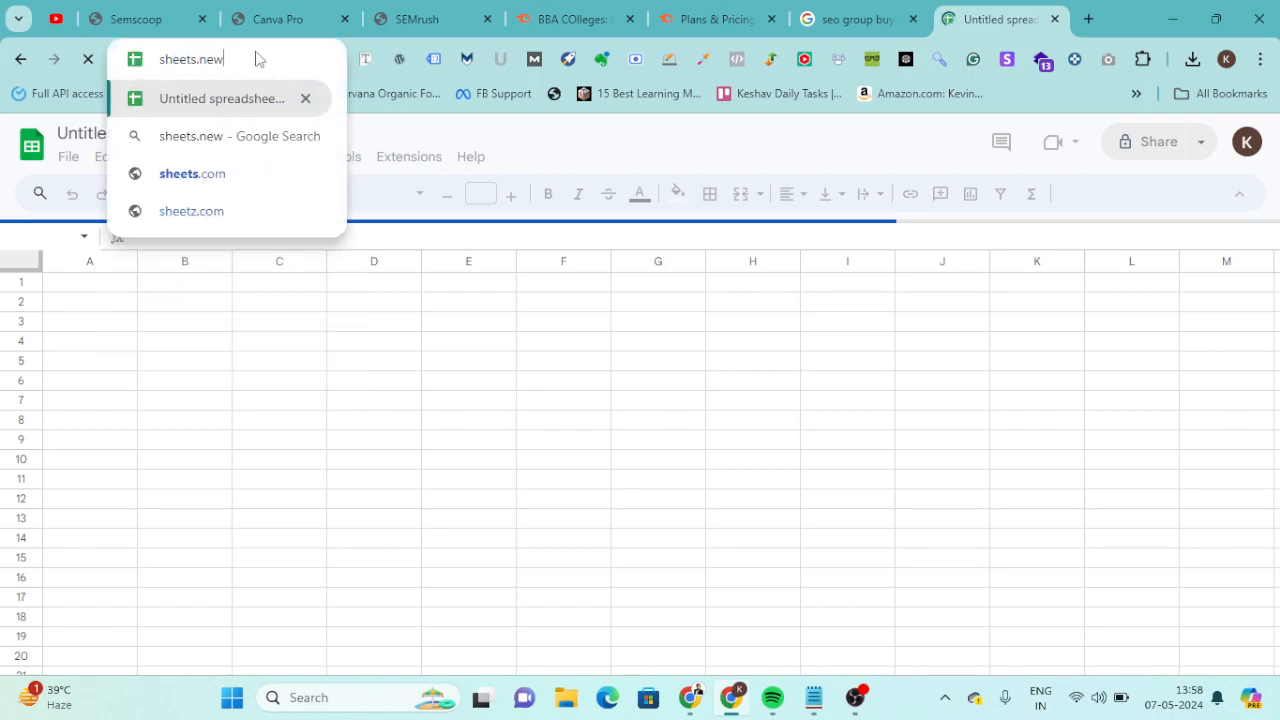
{"action": "key", "text": "ctrl+a"}
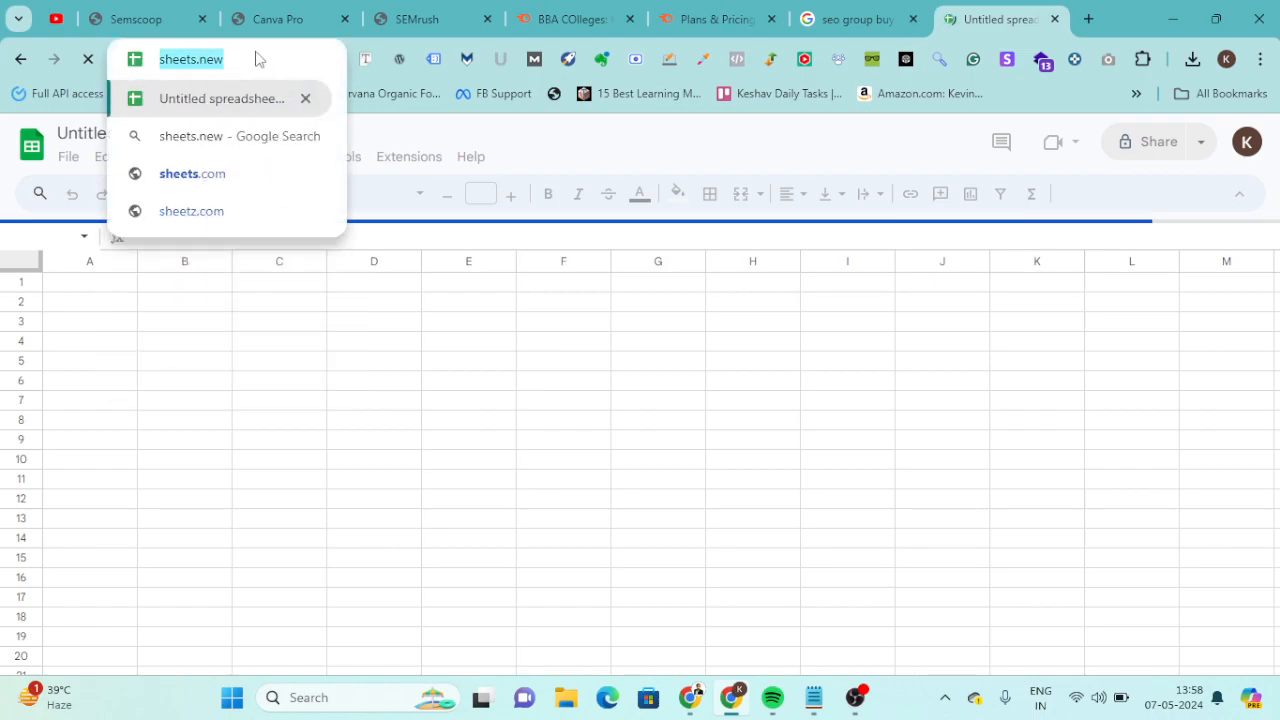
{"action": "type", "text": "docs.new"}
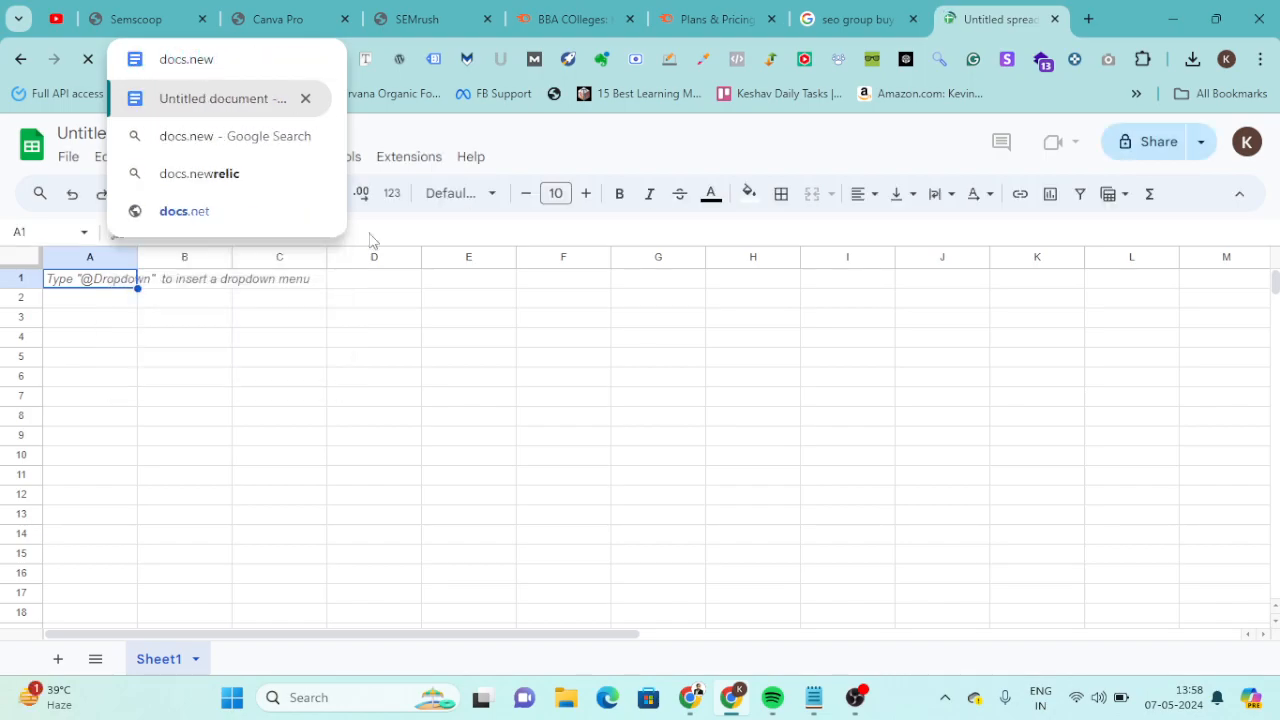
{"action": "key", "text": "Return"}
Start a file import in the blank spreadsheet and upload the downloaded BBA-COlleges_broad-match_in_2024-05-07.csv.
{"action": "left_click", "coordinate": [404, 342]}
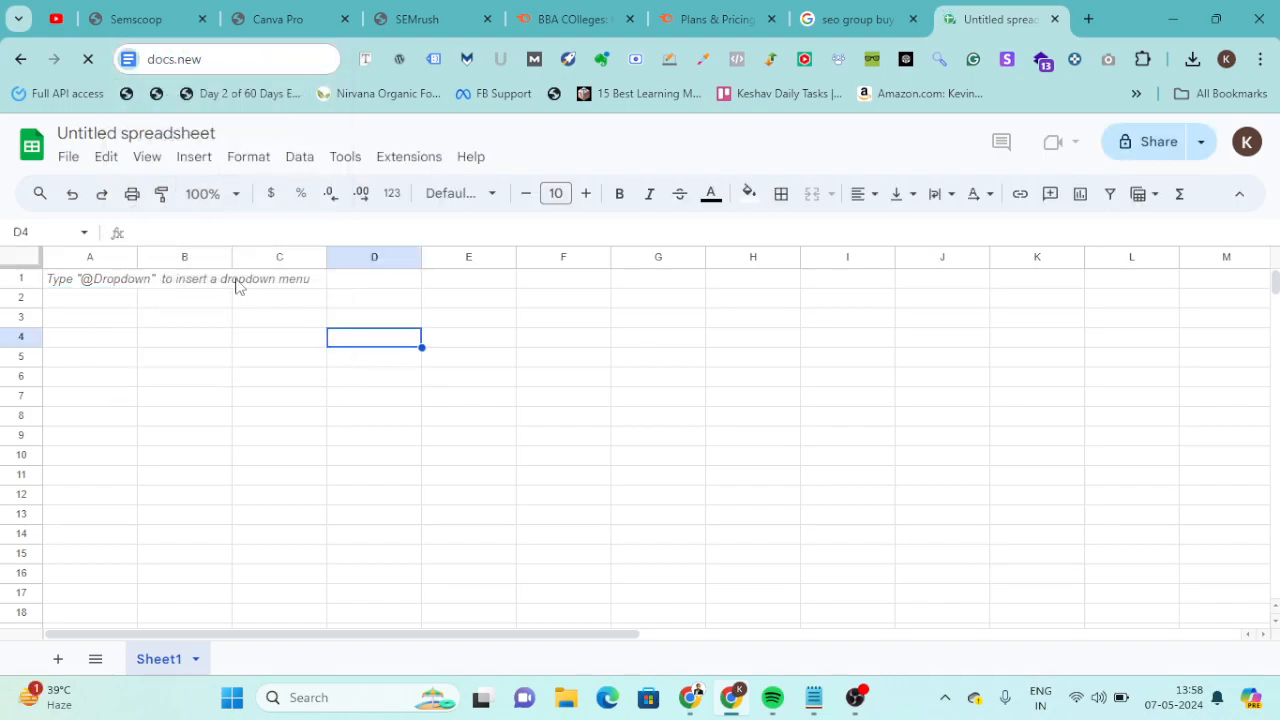
{"action": "left_click", "coordinate": [66, 157]}
{"action": "left_click", "coordinate": [100, 250]}
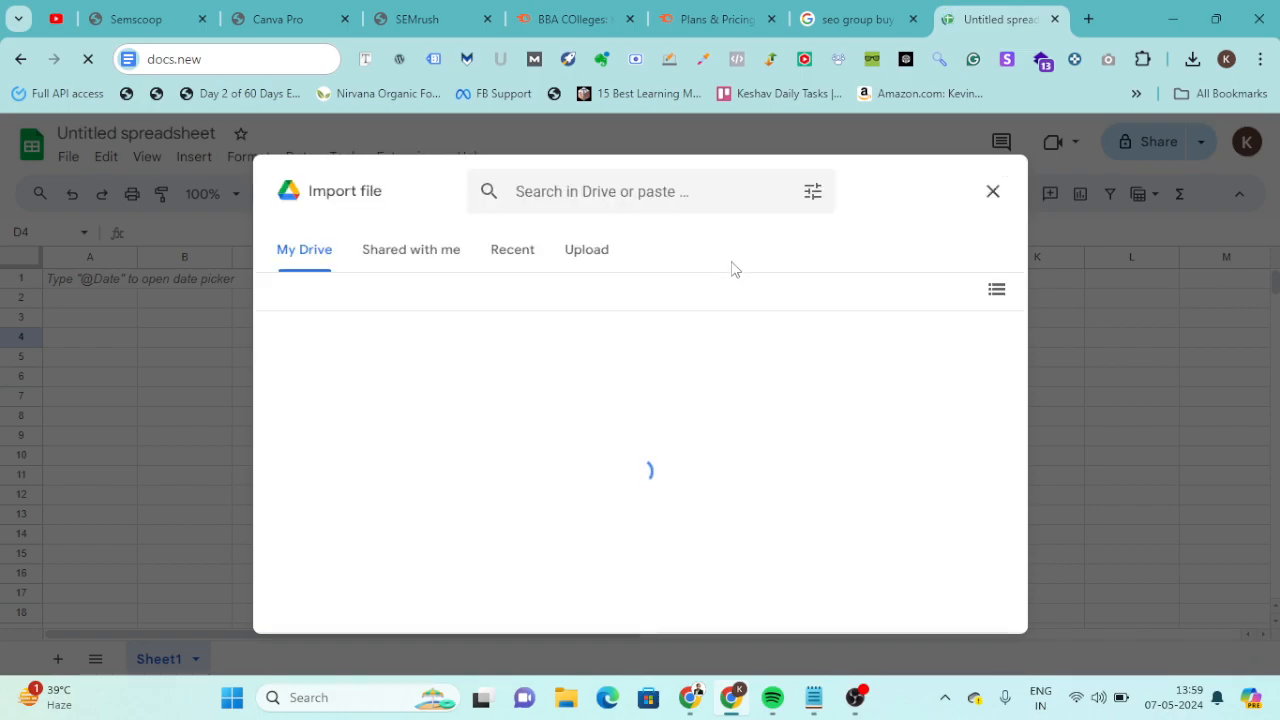
{"action": "left_click", "coordinate": [572, 252]}
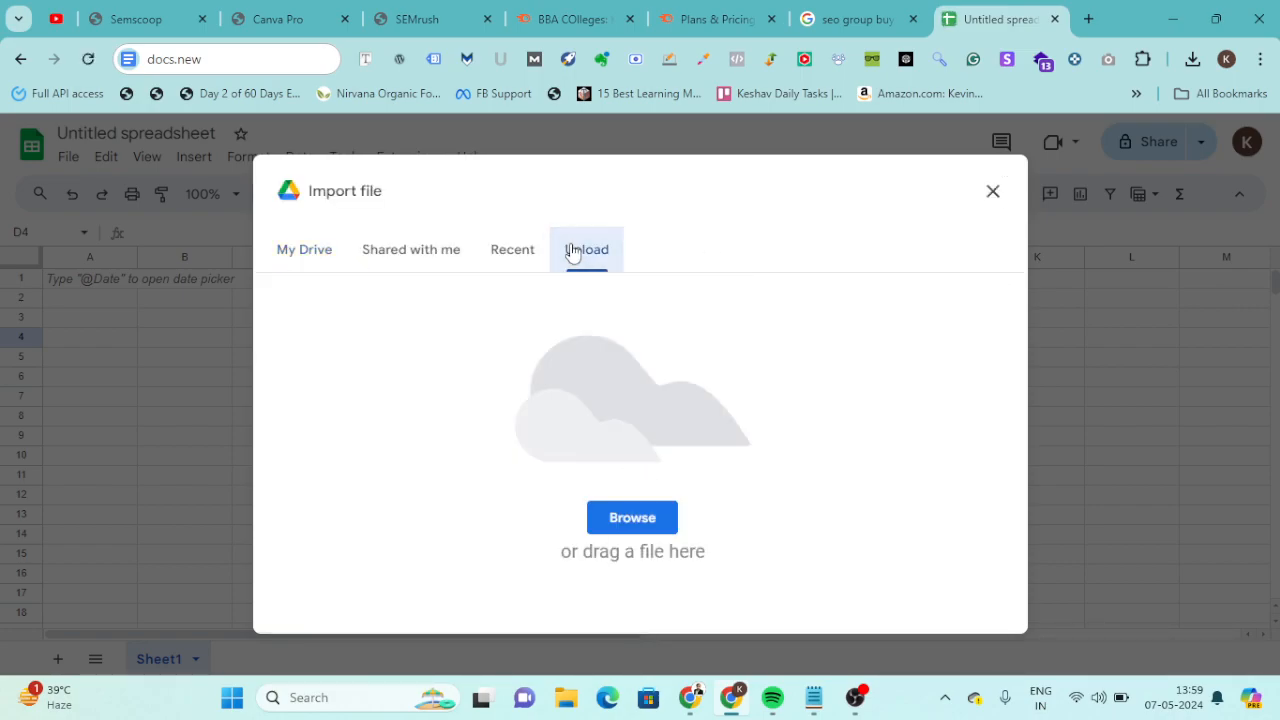
{"action": "left_click", "coordinate": [1192, 60]}
{"action": "left_click_drag", "start_coordinate": [1110, 160], "coordinate": [660, 447]}
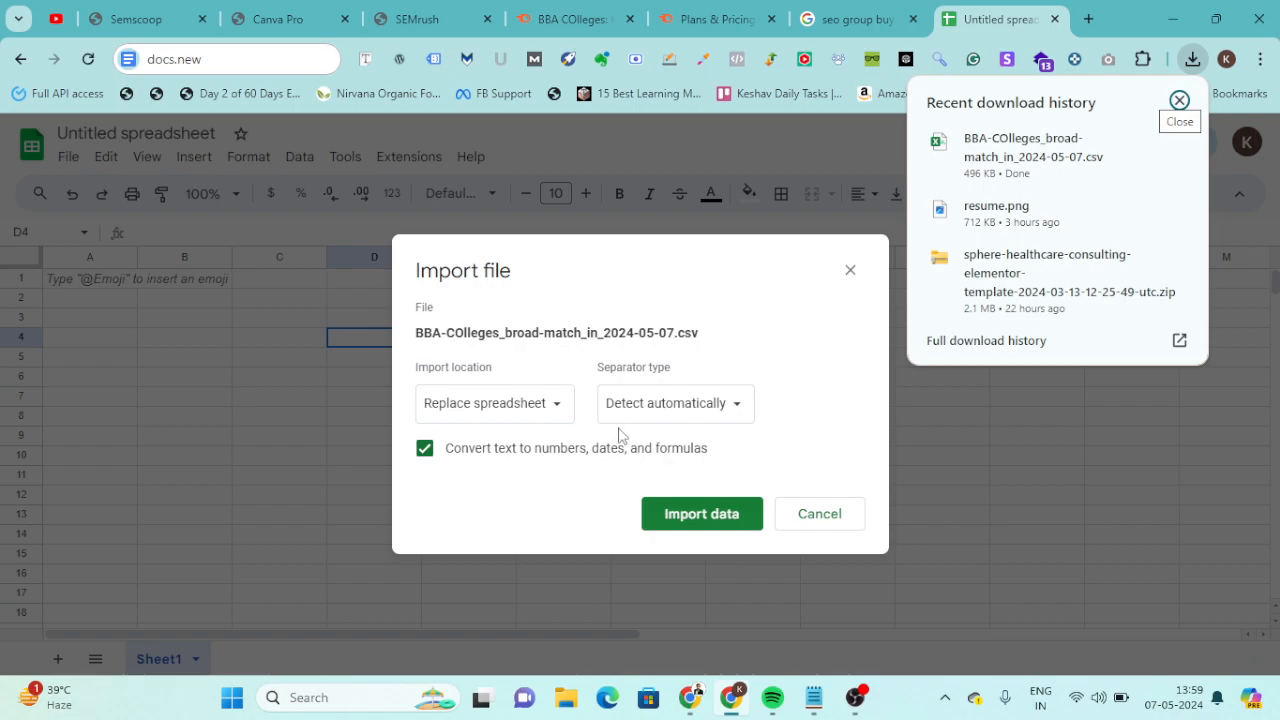
Import the CSV data with Replace current sheet as the location, and widen column A to fit the keywords.
{"action": "left_click", "coordinate": [561, 407]}
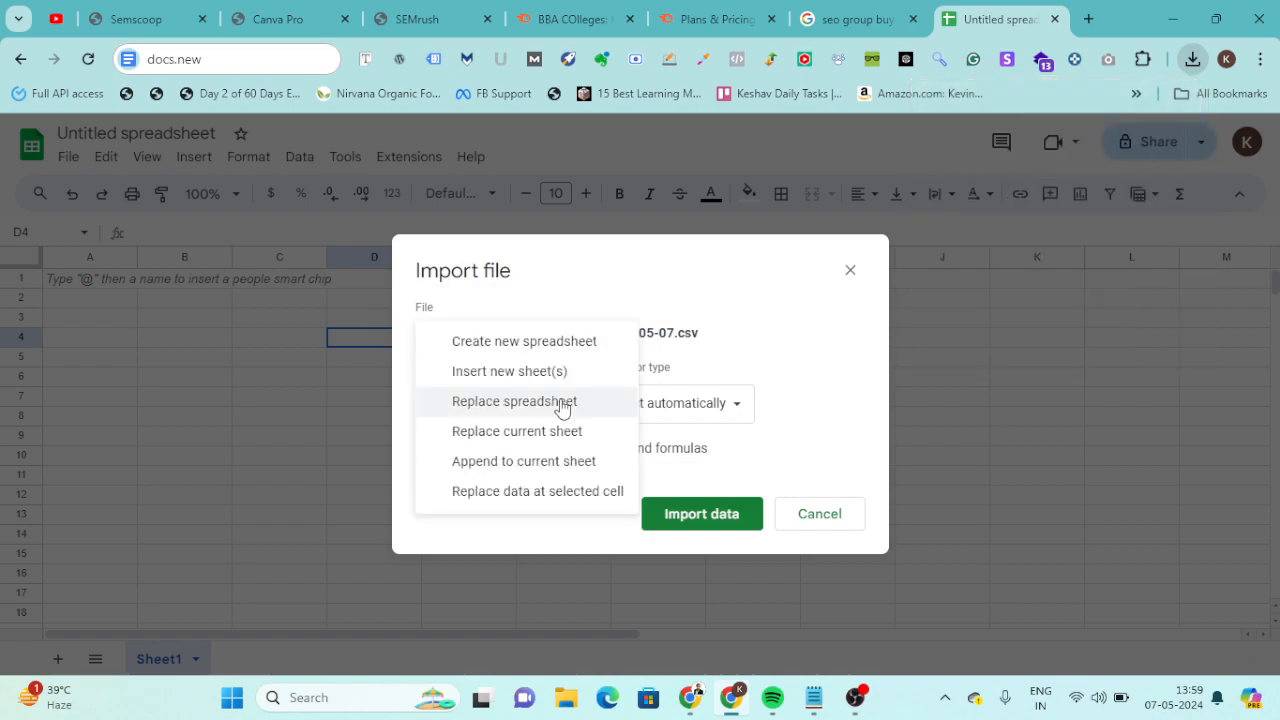
{"action": "left_click", "coordinate": [538, 434]}
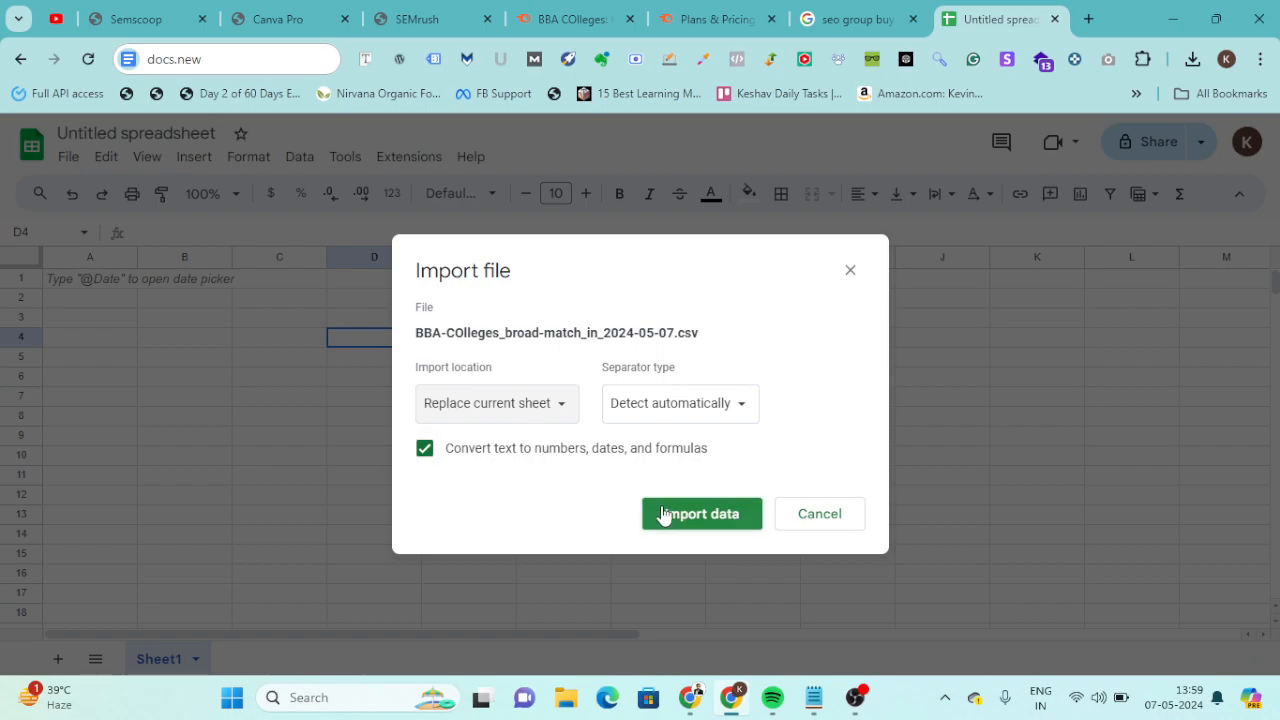
{"action": "left_click", "coordinate": [701, 515]}
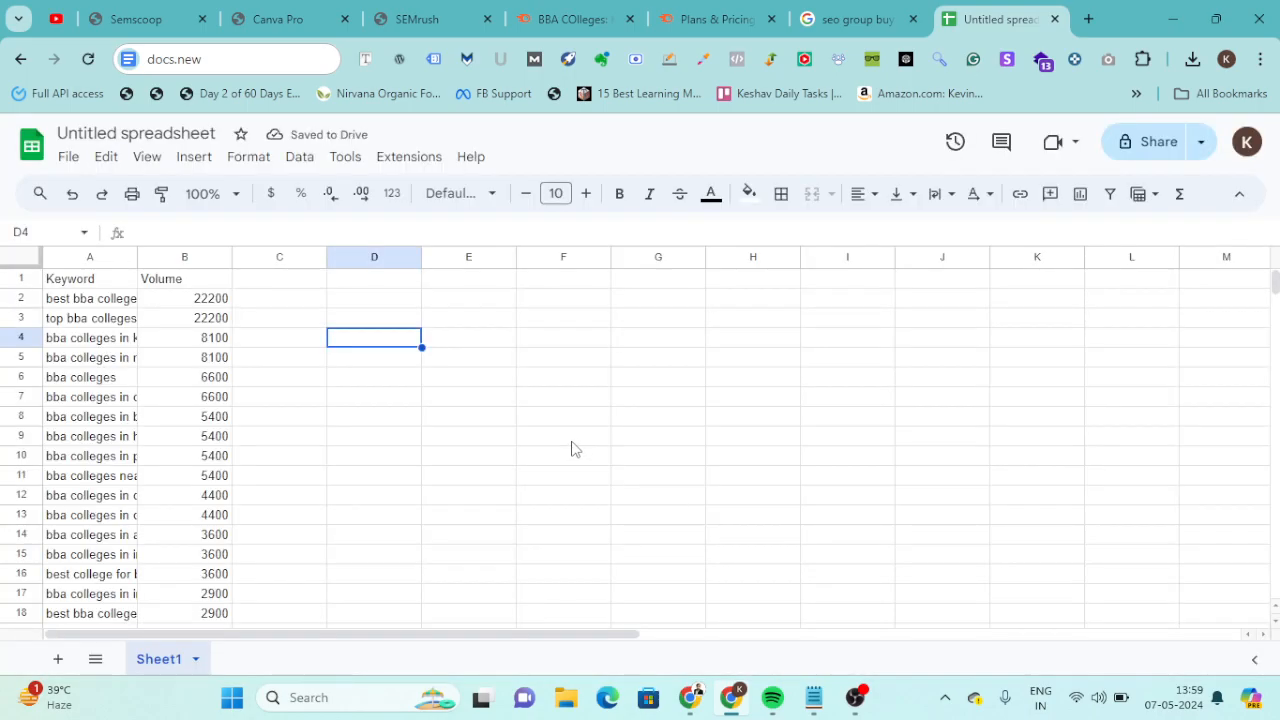
{"action": "left_click_drag", "start_coordinate": [137, 258], "coordinate": [300, 260]}
Return to the Semrush Keyword Magic Tool and arrange the keyword groups by volume.
{"action": "left_click", "coordinate": [690, 8]}
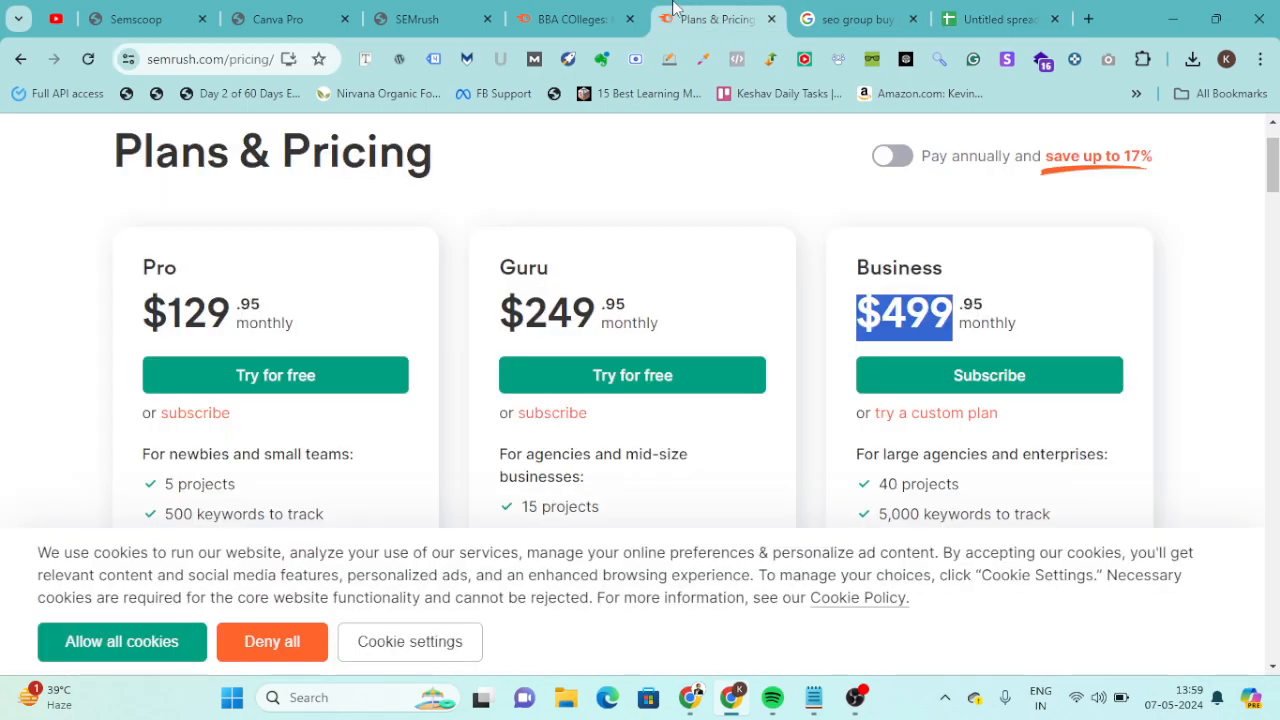
{"action": "left_click", "coordinate": [570, 19]}
{"action": "scroll", "coordinate": [803, 334], "scroll_direction": "up", "scroll_amount": 2}
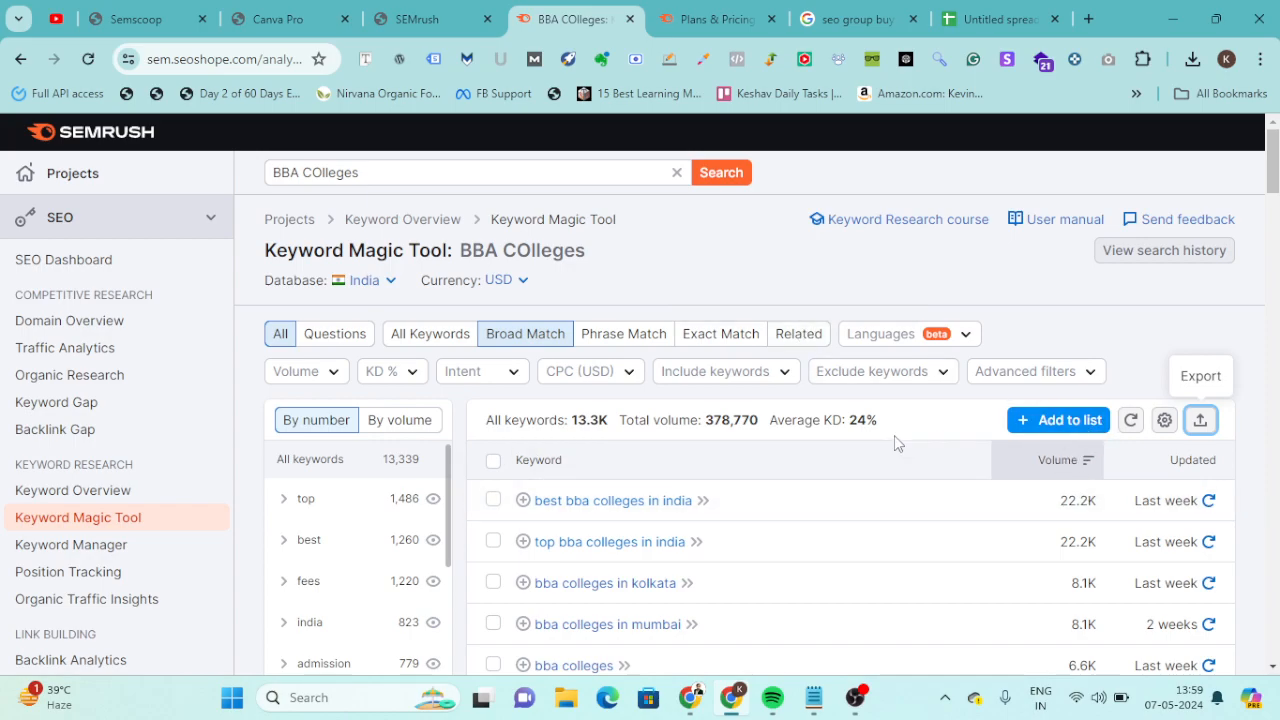
{"action": "left_click", "coordinate": [387, 419]}
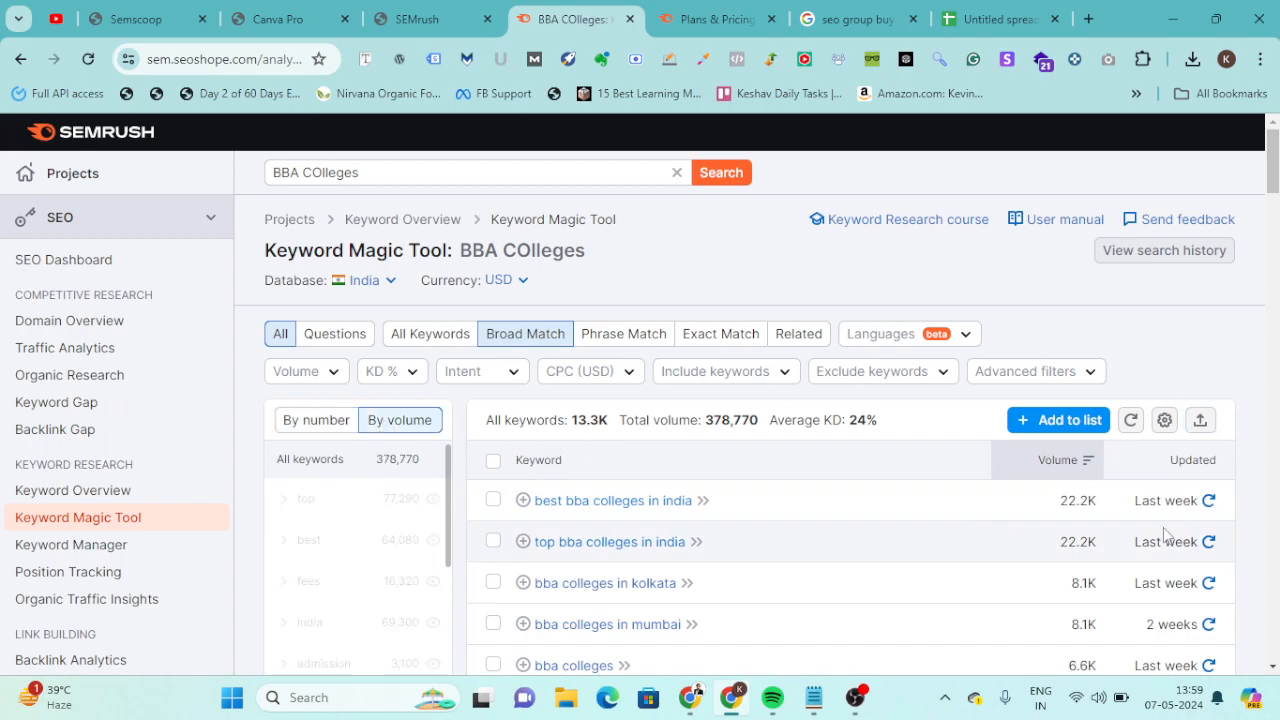
{"action": "scroll", "coordinate": [915, 400], "scroll_direction": "down", "scroll_amount": 3}
{"action": "scroll", "coordinate": [915, 400], "scroll_direction": "up", "scroll_amount": 2}
{"action": "scroll", "coordinate": [864, 312], "scroll_direction": "up", "scroll_amount": 1}
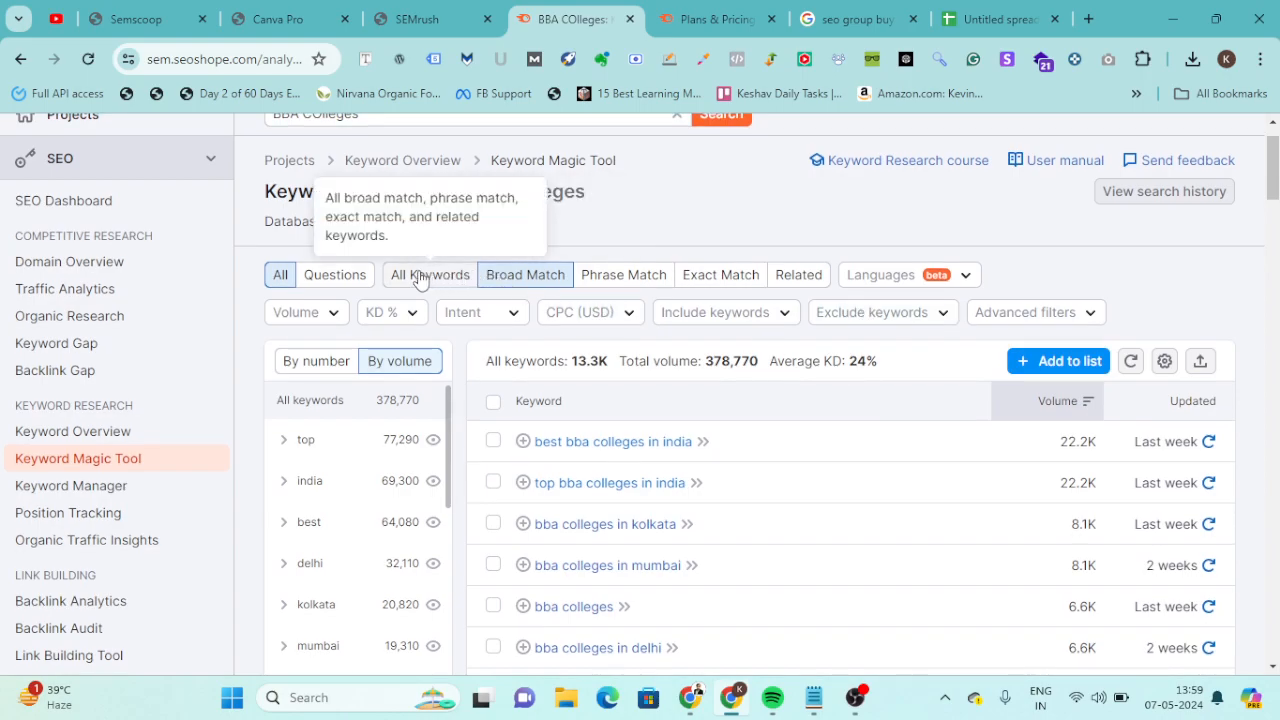
Filter the keywords by a custom keyword difficulty range from 0 to 90%, and check the filtered list.
{"action": "left_click", "coordinate": [390, 314]}
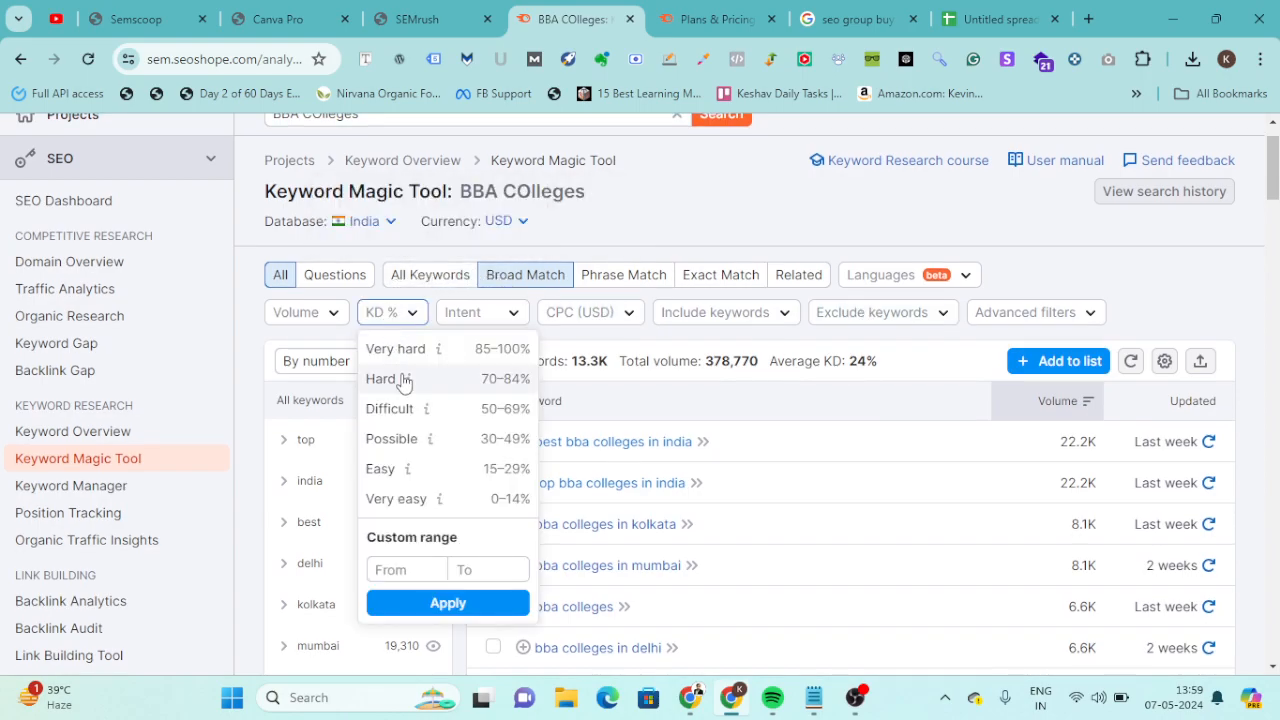
{"action": "left_click", "coordinate": [398, 570]}
{"action": "type", "text": "0"}
{"action": "left_click", "coordinate": [494, 569]}
{"action": "type", "text": "90"}
{"action": "left_click", "coordinate": [489, 600]}
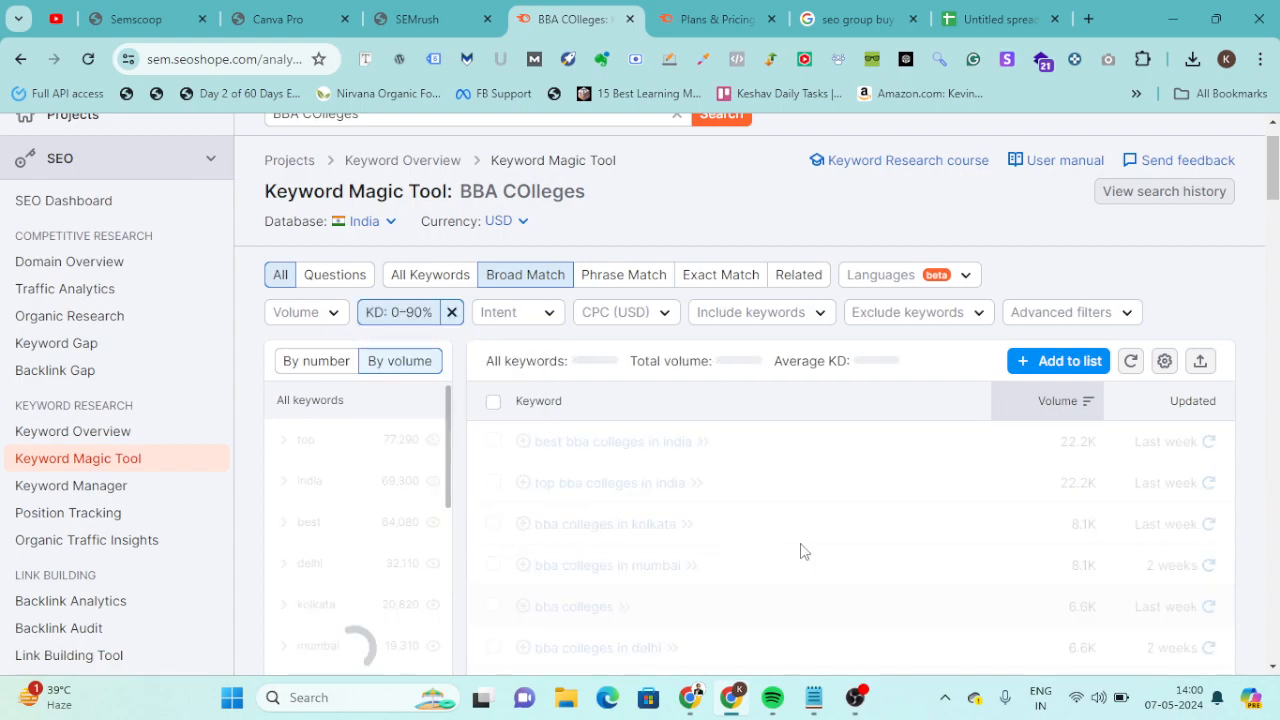
{"action": "scroll", "coordinate": [808, 551], "scroll_direction": "up", "scroll_amount": 1}
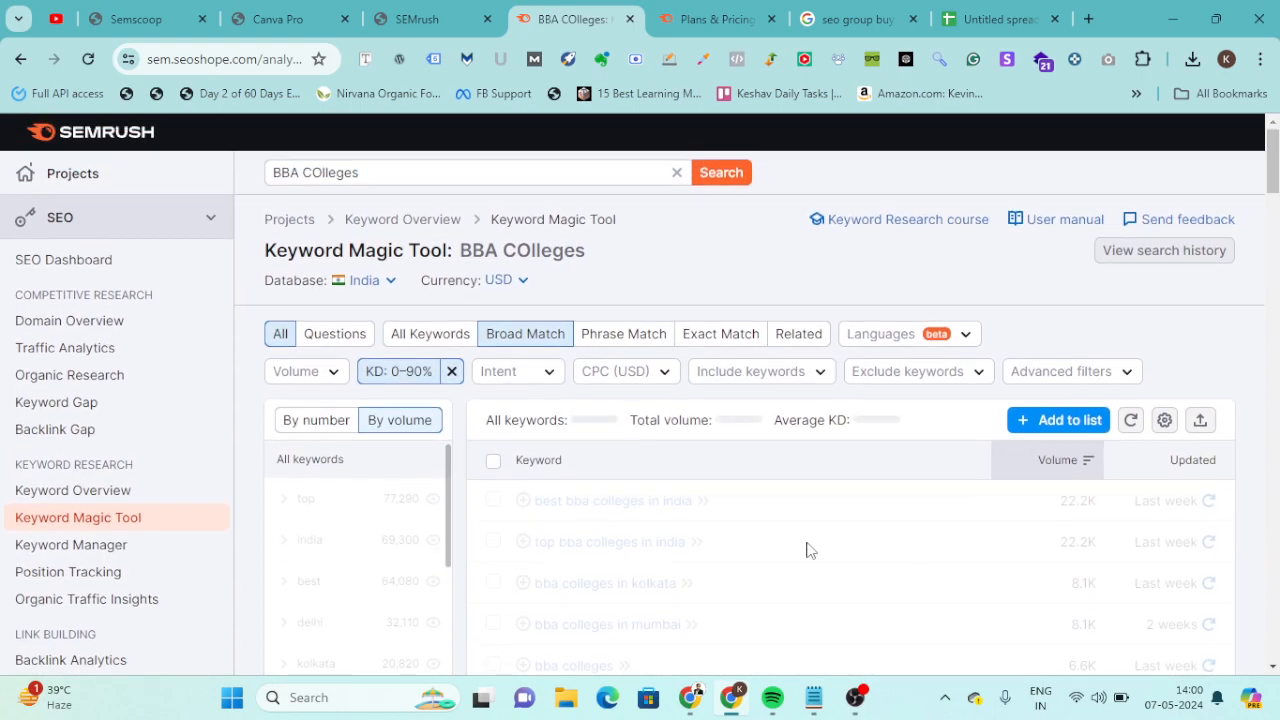
{"action": "scroll", "coordinate": [810, 551], "scroll_direction": "down", "scroll_amount": 1}
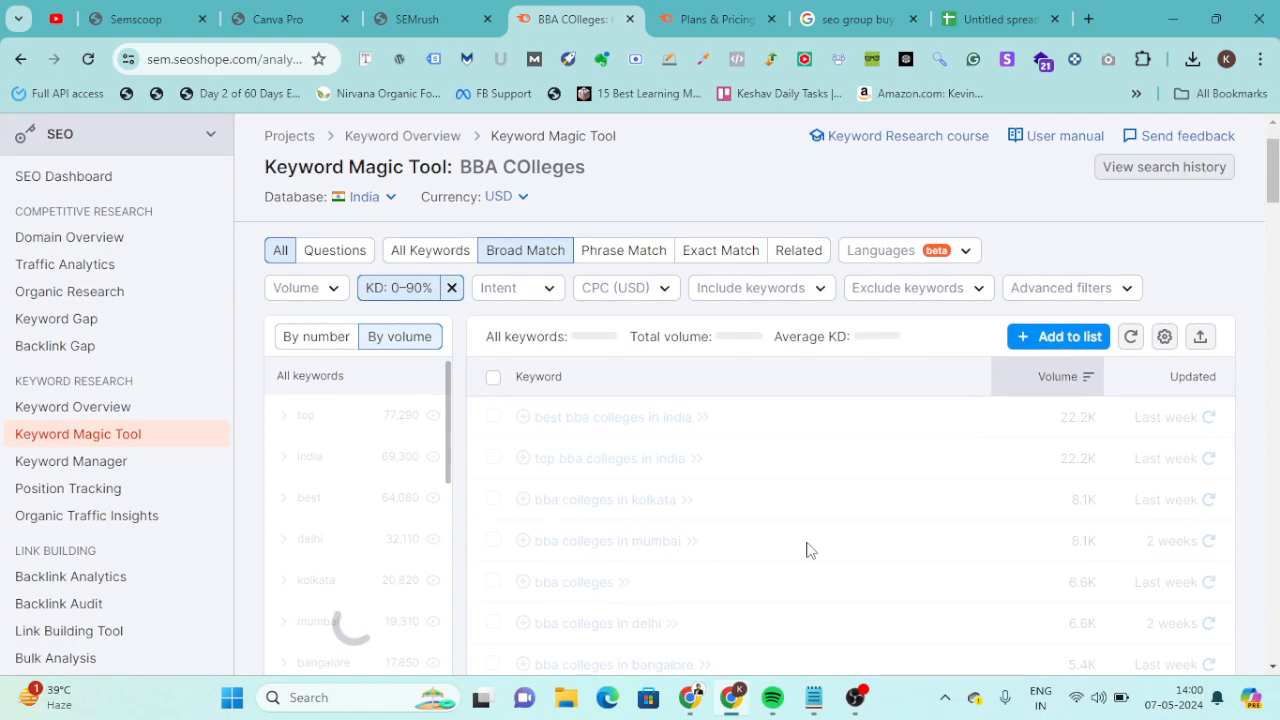
{"action": "scroll", "coordinate": [810, 551], "scroll_direction": "up", "scroll_amount": 1}
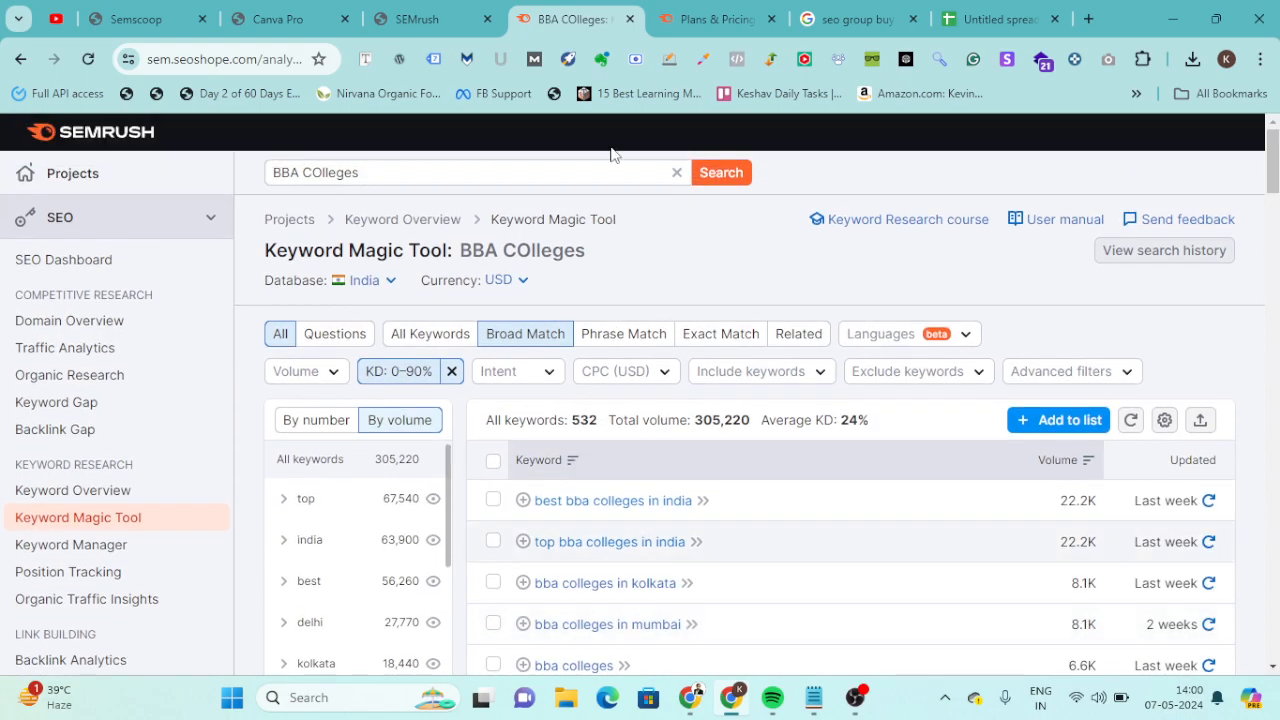
Return to the SEOShope membership dashboard and open the Ubersuggest access page.
{"action": "left_click", "coordinate": [409, 8]}
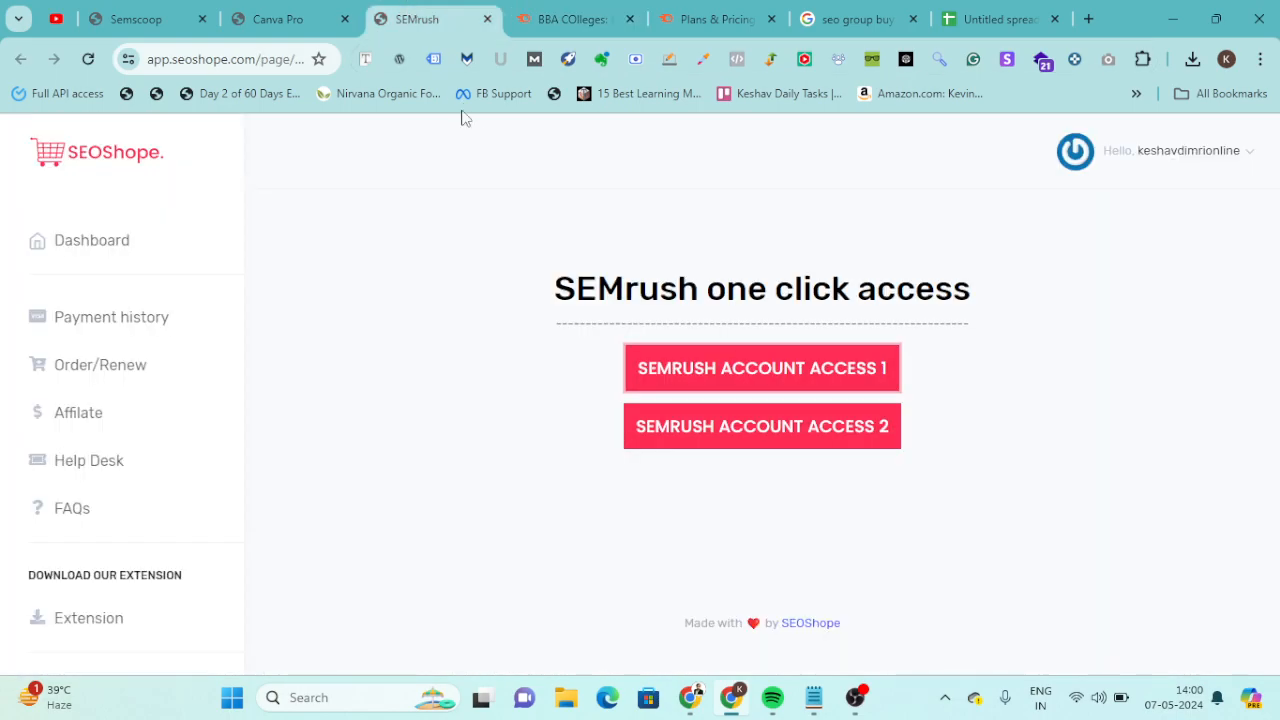
{"action": "left_click", "coordinate": [254, 10]}
{"action": "left_click", "coordinate": [165, 10]}
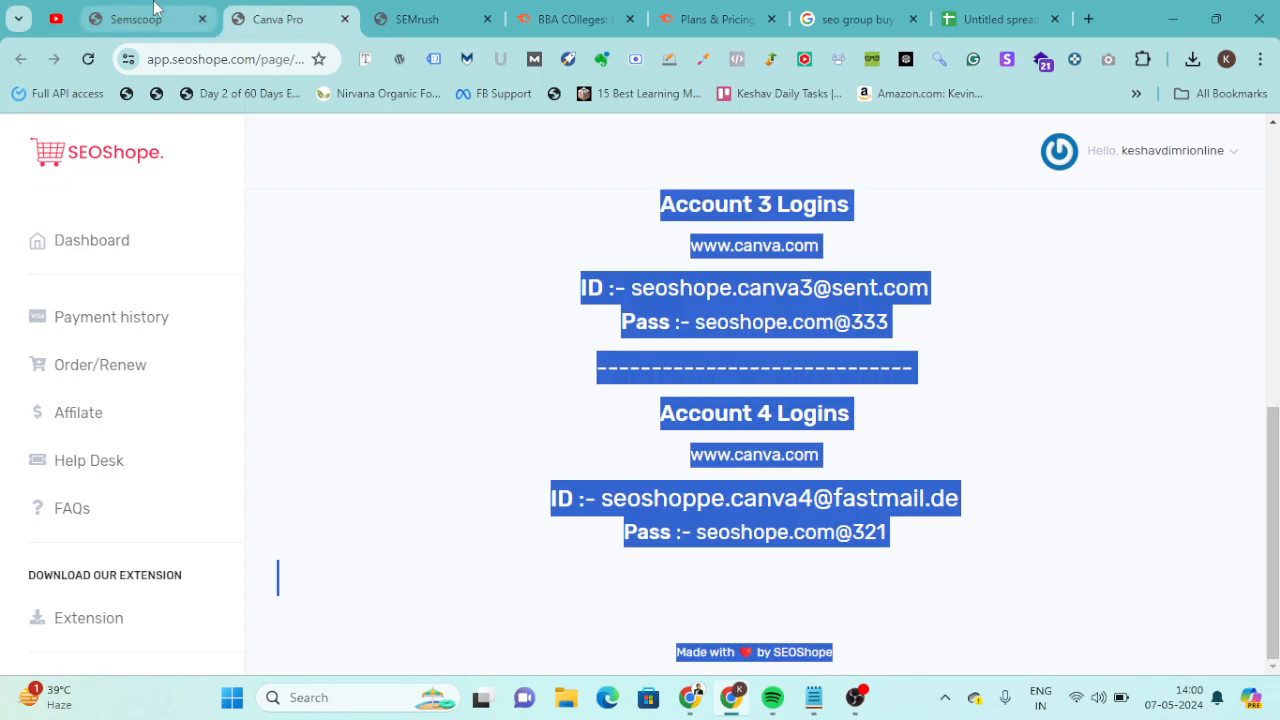
{"action": "left_click", "coordinate": [72, 249]}
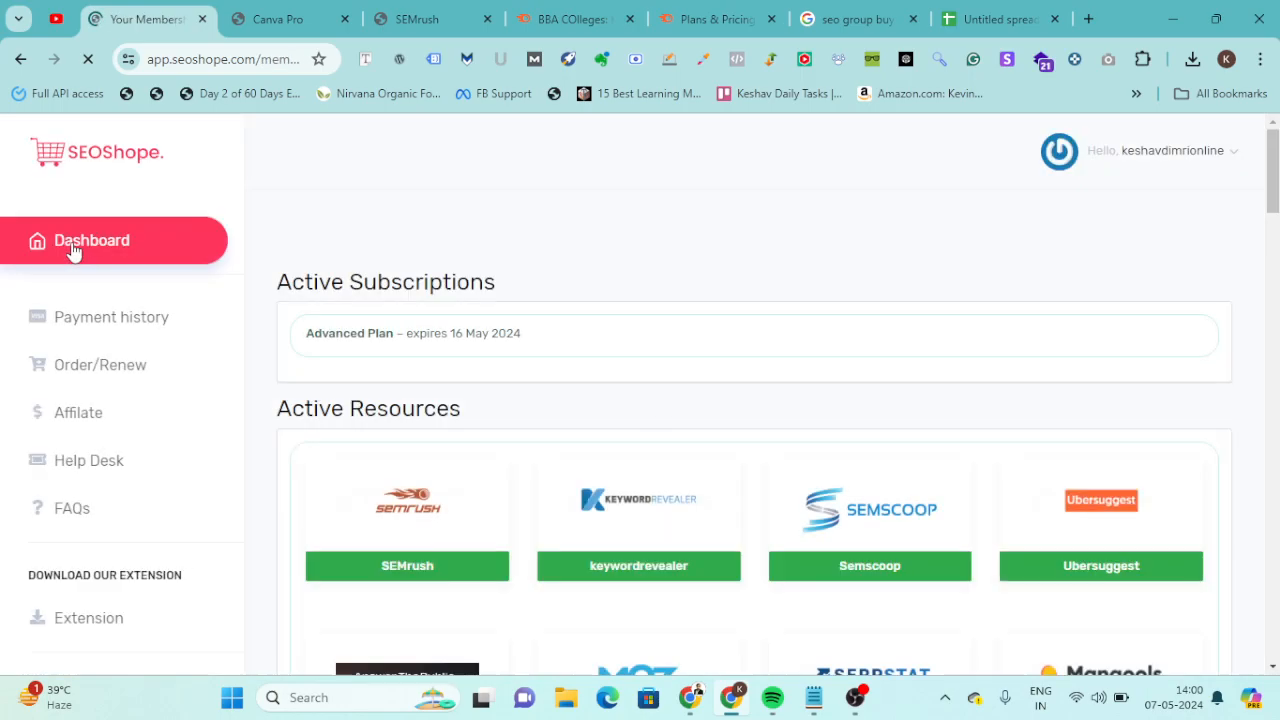
{"action": "left_click", "coordinate": [1099, 587]}
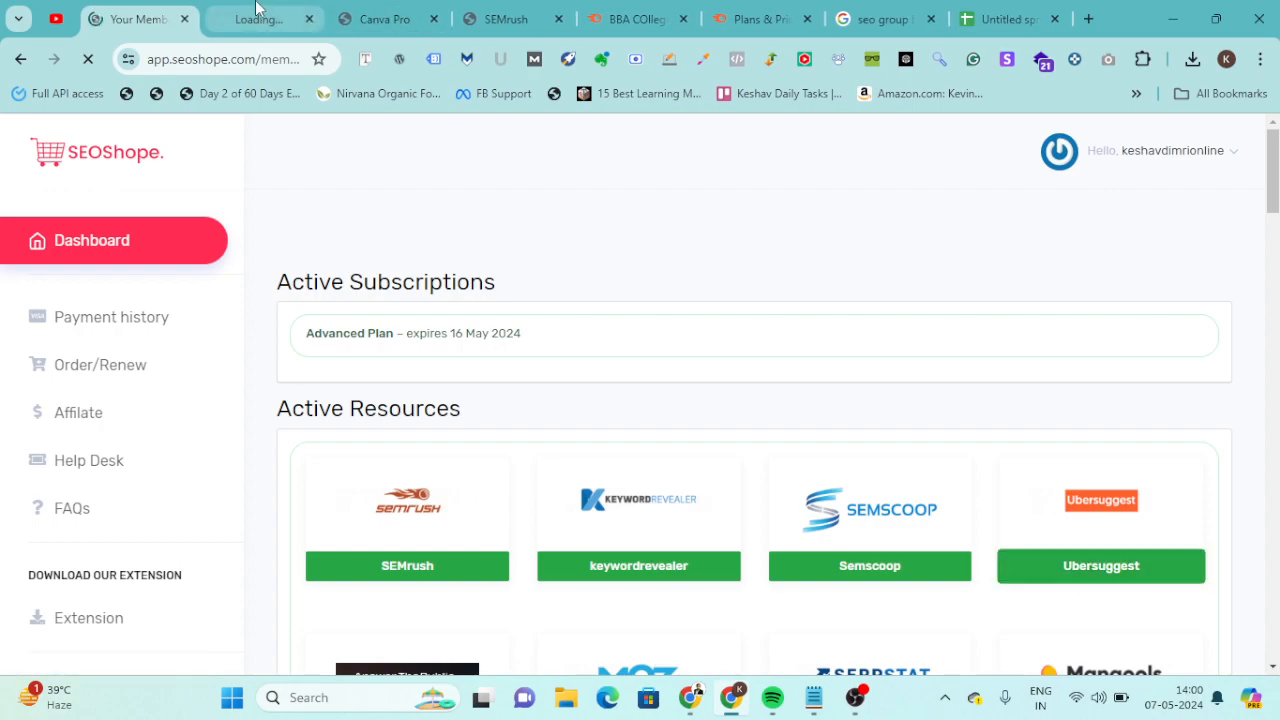
{"action": "left_click", "coordinate": [257, 14]}
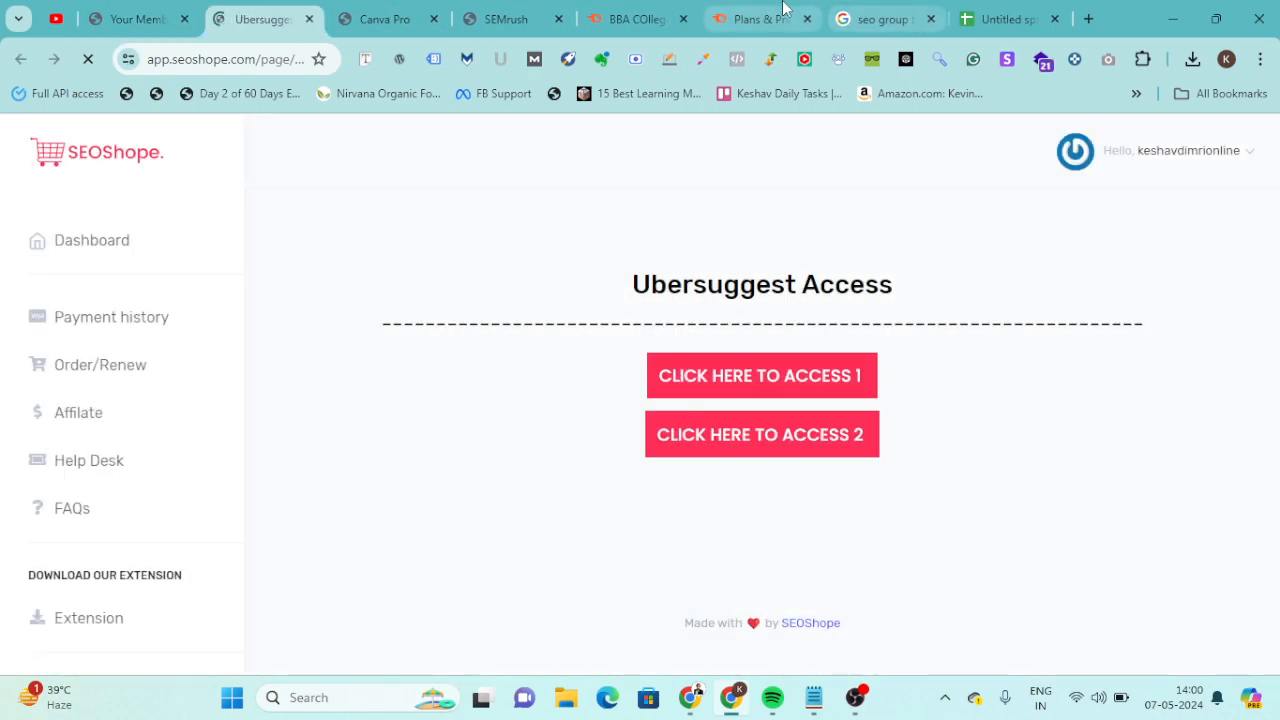
Look through the imported keywords and their volumes in the Google Sheets spreadsheet.
{"action": "left_click", "coordinate": [1005, 18]}
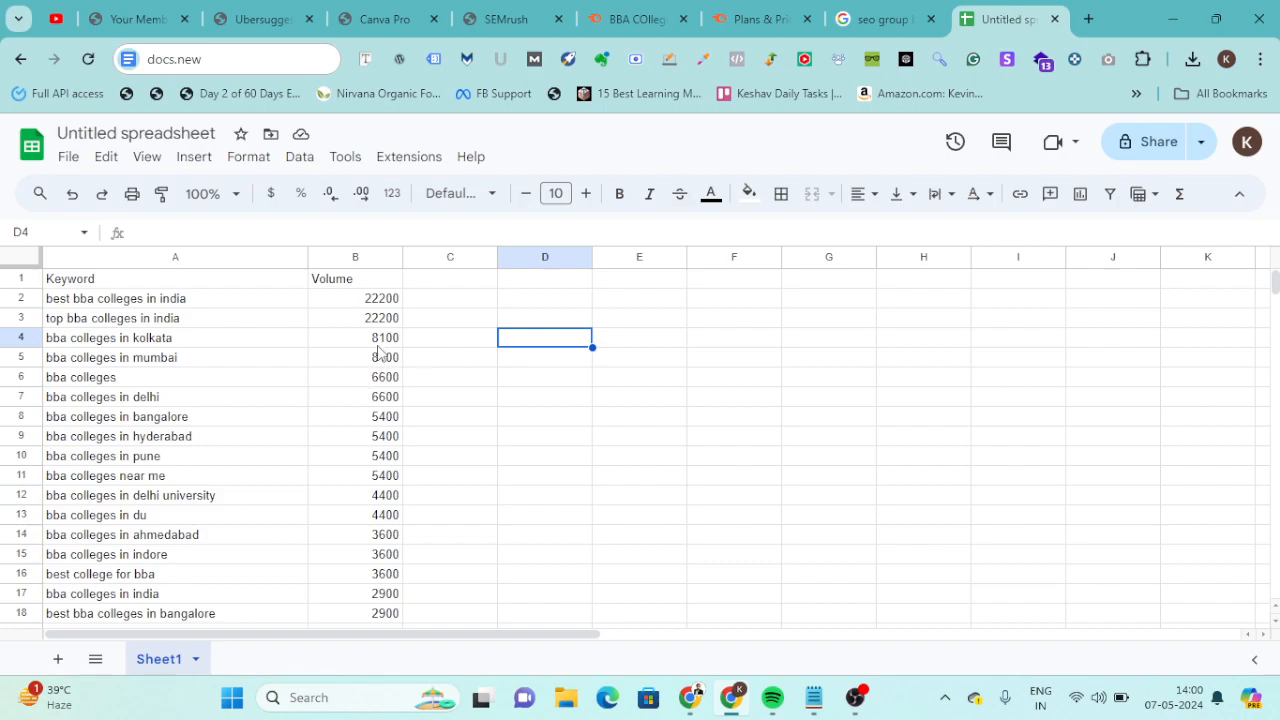
{"action": "scroll", "coordinate": [378, 449], "scroll_direction": "down", "scroll_amount": 1}
{"action": "scroll", "coordinate": [375, 450], "scroll_direction": "up", "scroll_amount": 1}
Launch Ubersuggest from its SEOShope access page and go back to the keyword spreadsheet.
{"action": "left_click", "coordinate": [262, 19]}
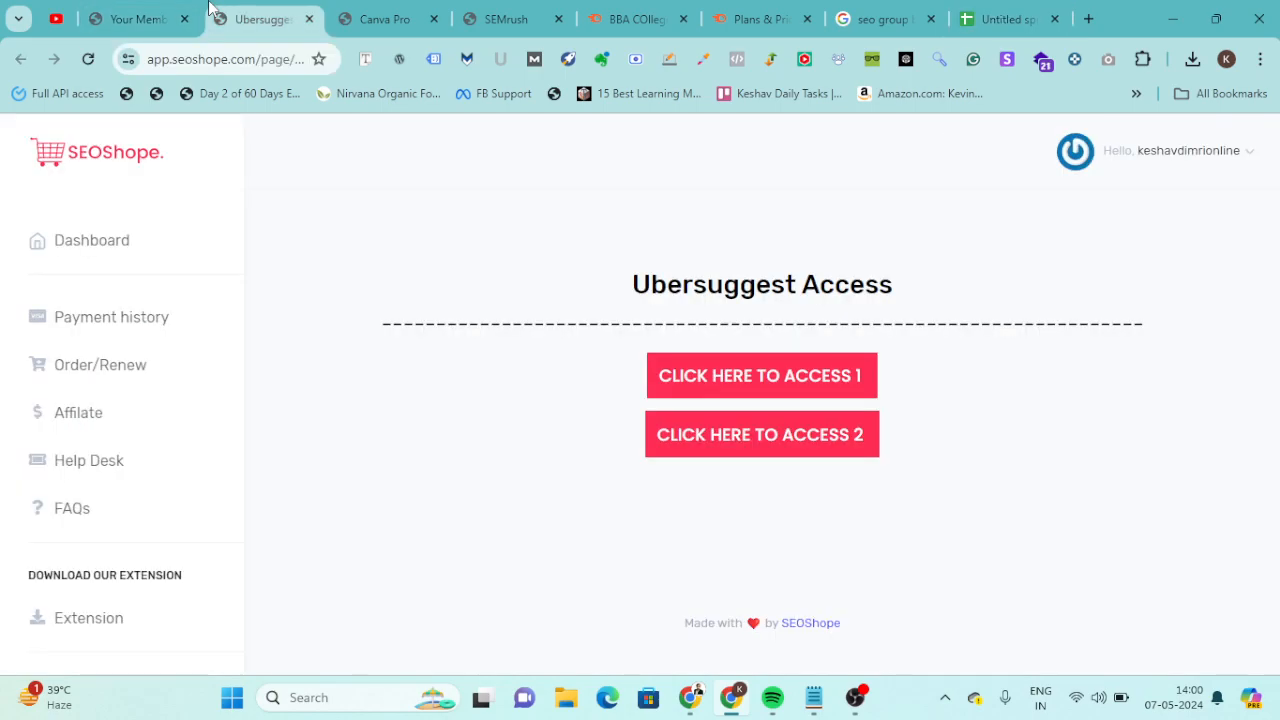
{"action": "left_click", "coordinate": [752, 405]}
{"action": "left_click", "coordinate": [1000, 12]}
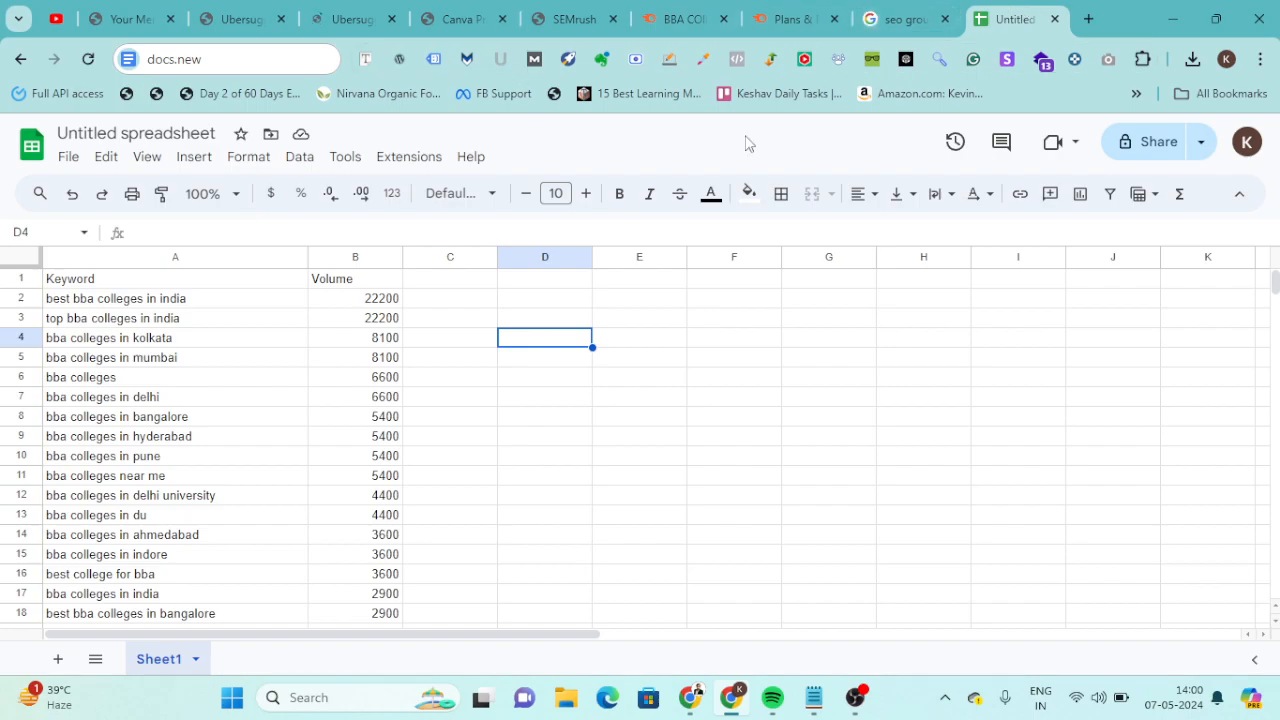
Set the volume of "best bba colleges in india" to 24200 in the keyword spreadsheet.
{"action": "left_click", "coordinate": [355, 300]}
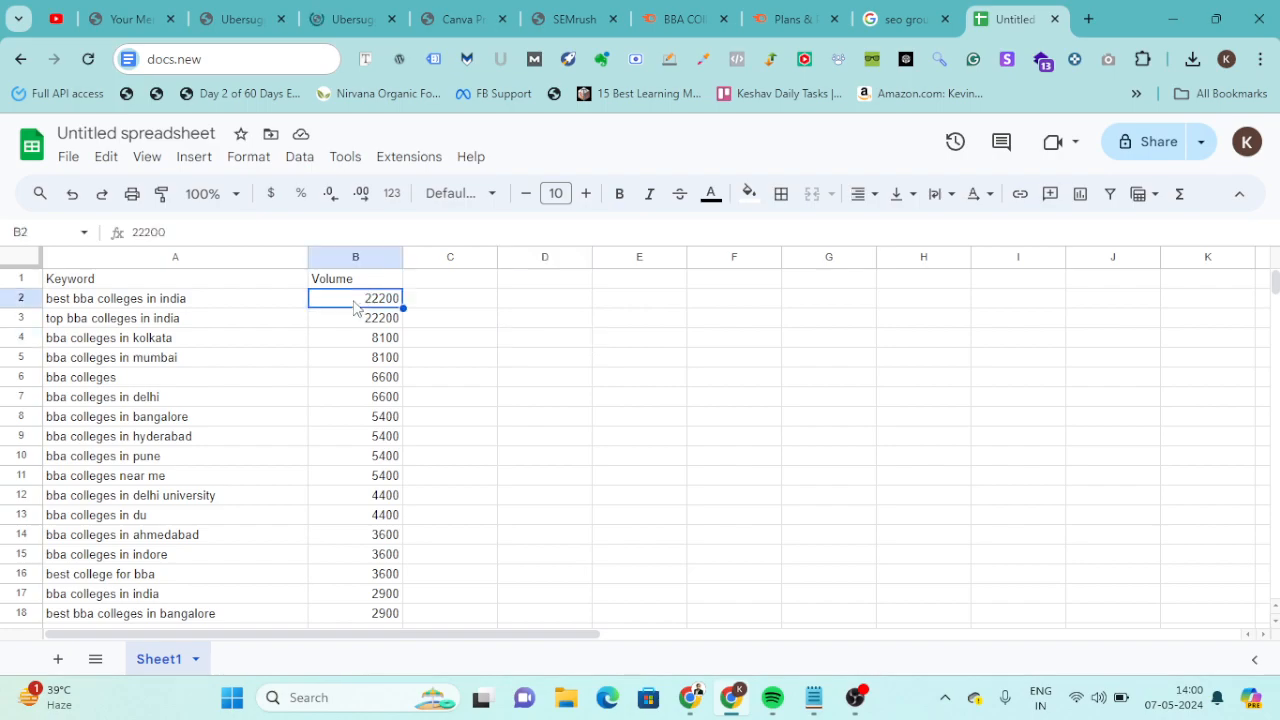
{"action": "type", "text": "24200"}
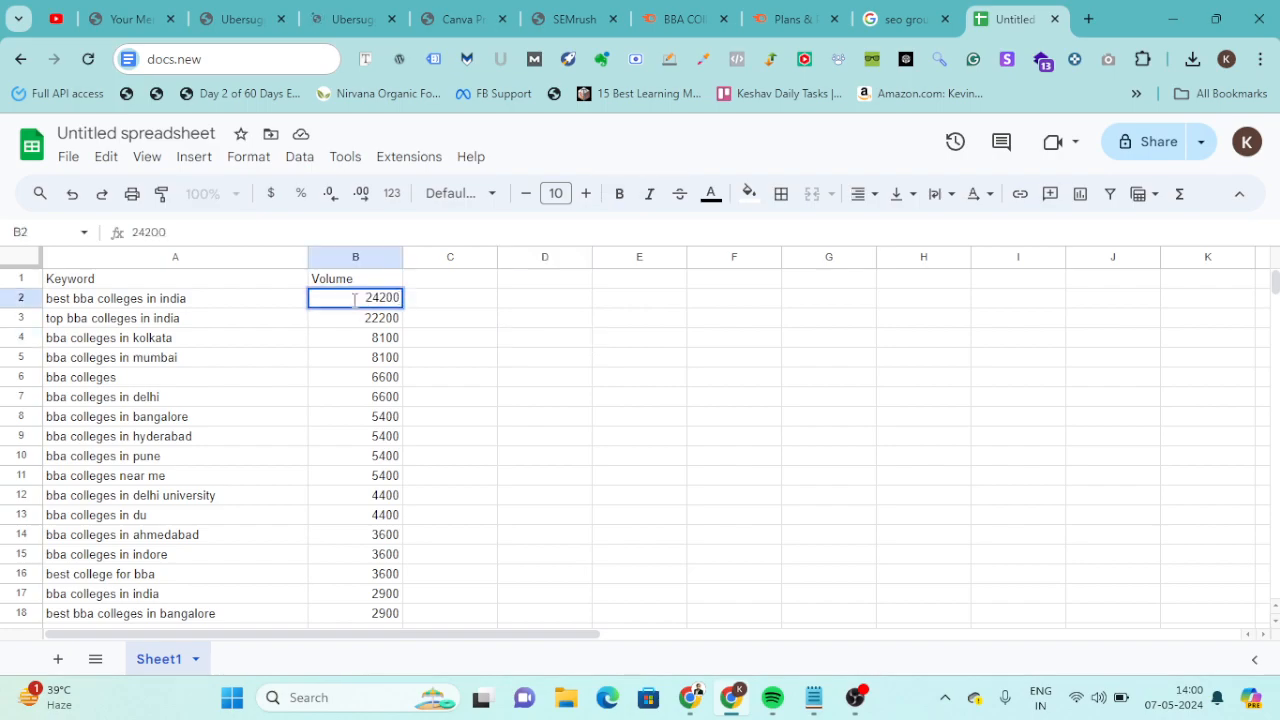
{"action": "key", "text": "Return"}
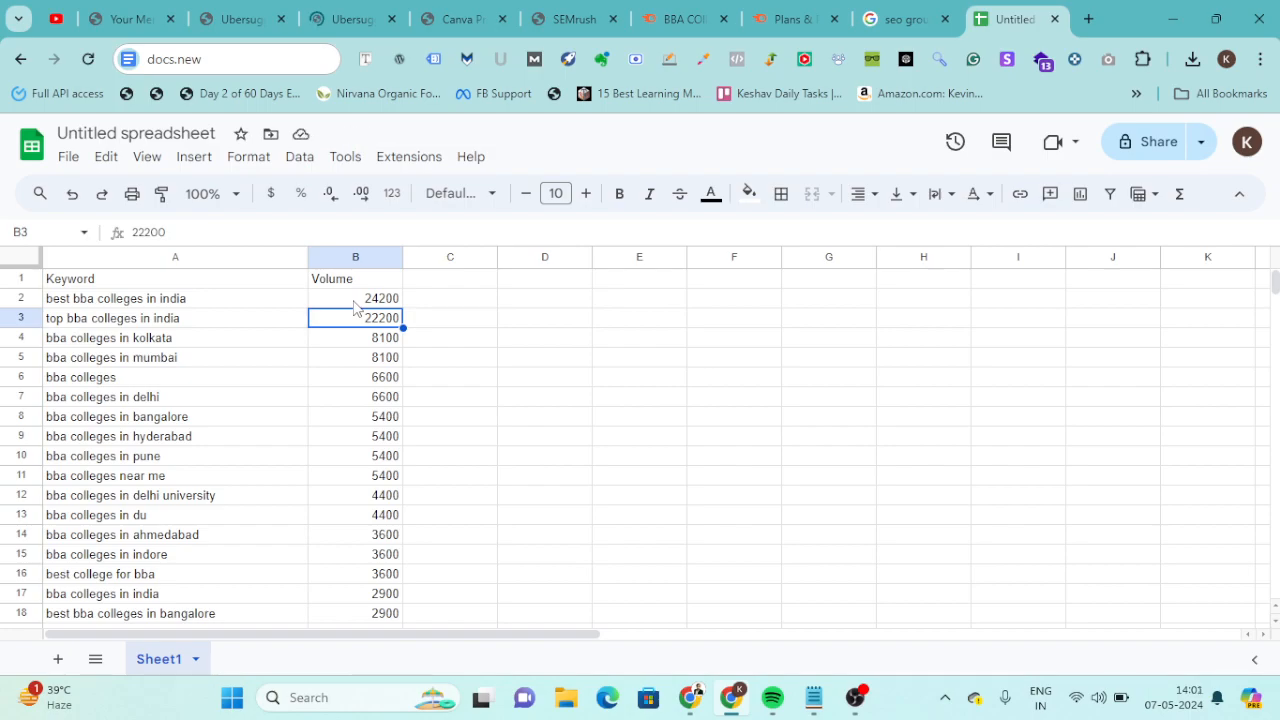
{"action": "left_click", "coordinate": [200, 318]}
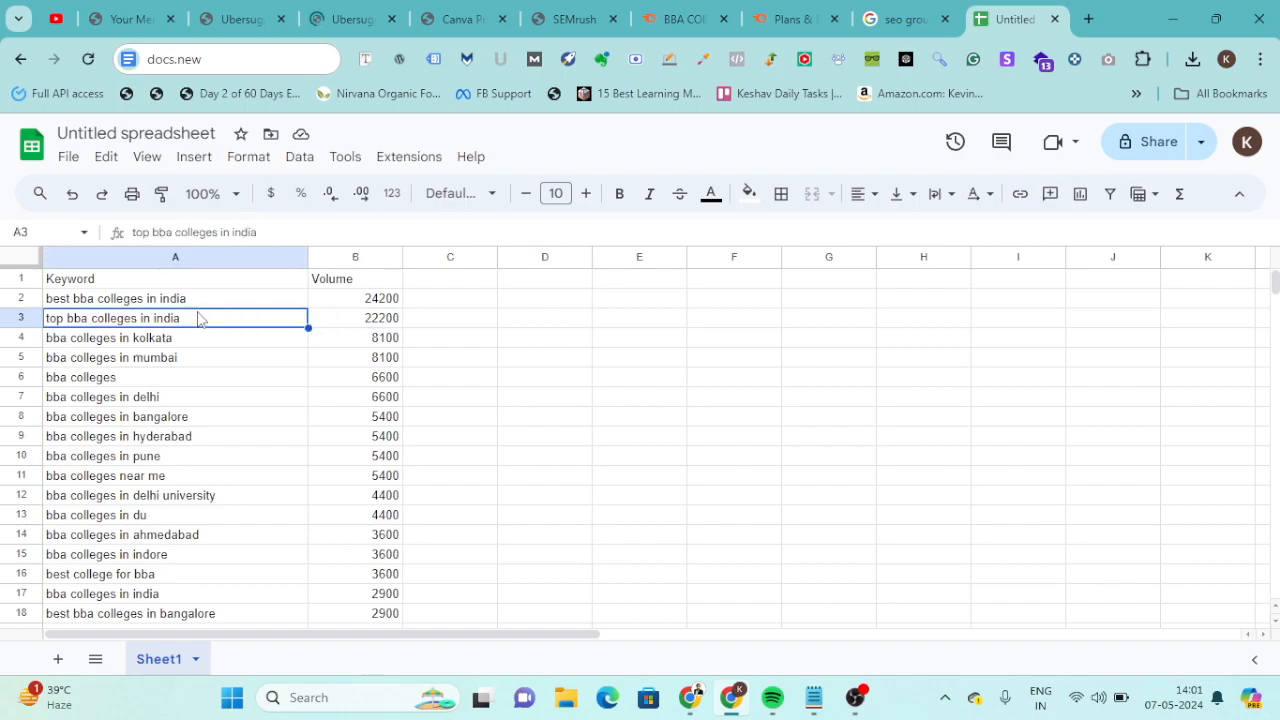
Switch to the Notepad notes and add the line "Title >> High Searches >> Keyword" below the group buy tools note.
{"action": "key", "text": "alt+Tab"}
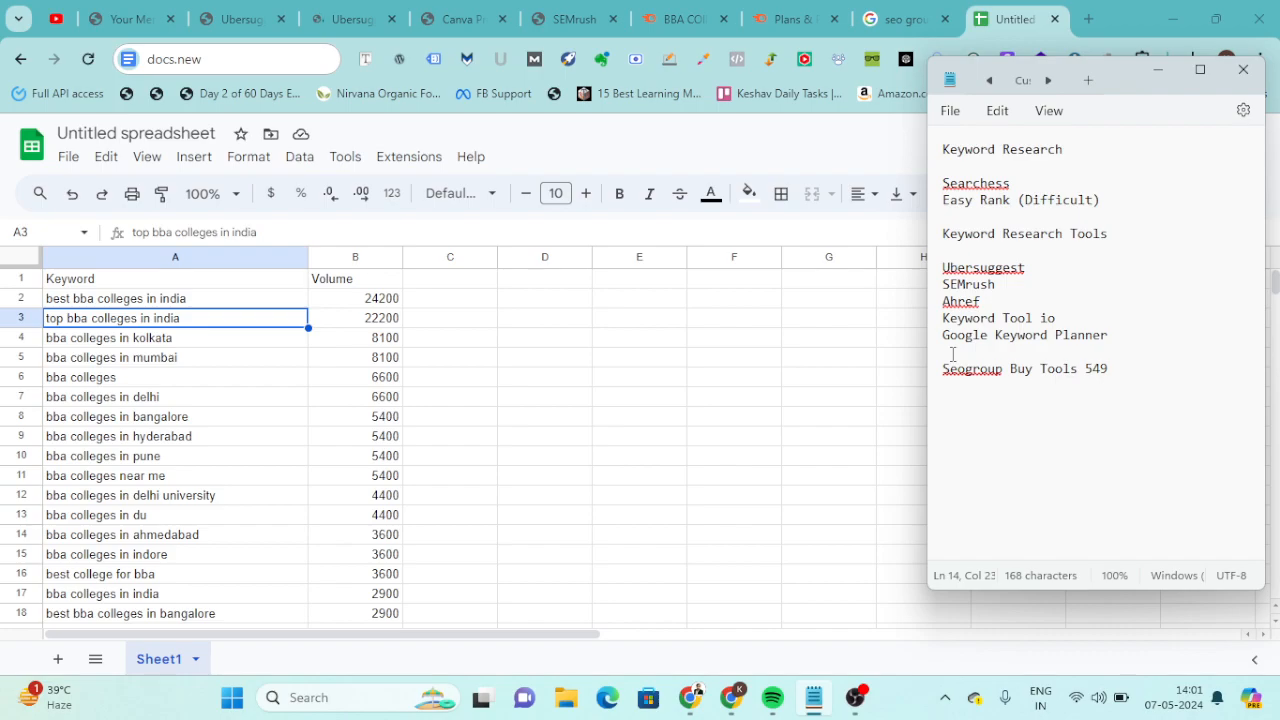
{"action": "key", "text": "Return"}
{"action": "key", "text": "Return"}
{"action": "type", "text": "Tile >>"}
{"action": "key", "text": "Left"}
{"action": "key", "text": "Left"}
{"action": "key", "text": "Left"}
{"action": "key", "text": "Left"}
{"action": "key", "text": "Left"}
{"action": "key", "text": "Left"}
{"action": "type", "text": "t"}
{"action": "key", "text": "End"}
{"action": "type", "text": "High"}
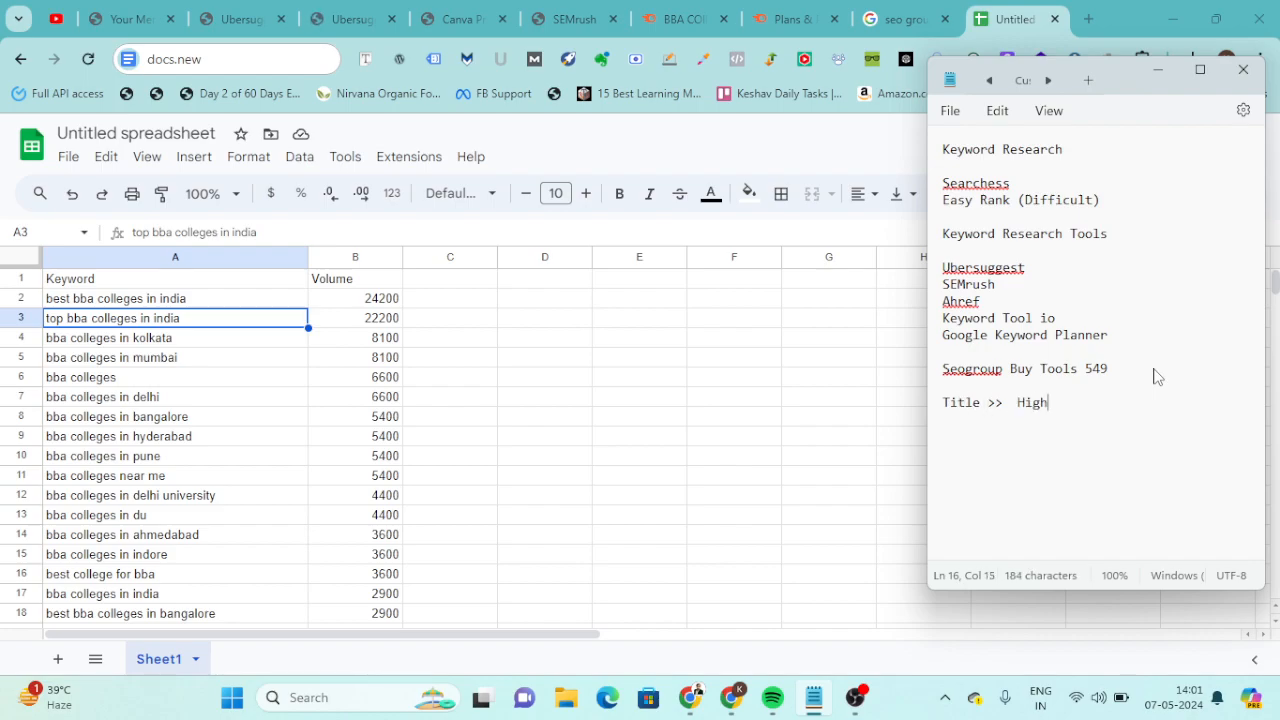
{"action": "type", "text": " Searches >> Keywor"}
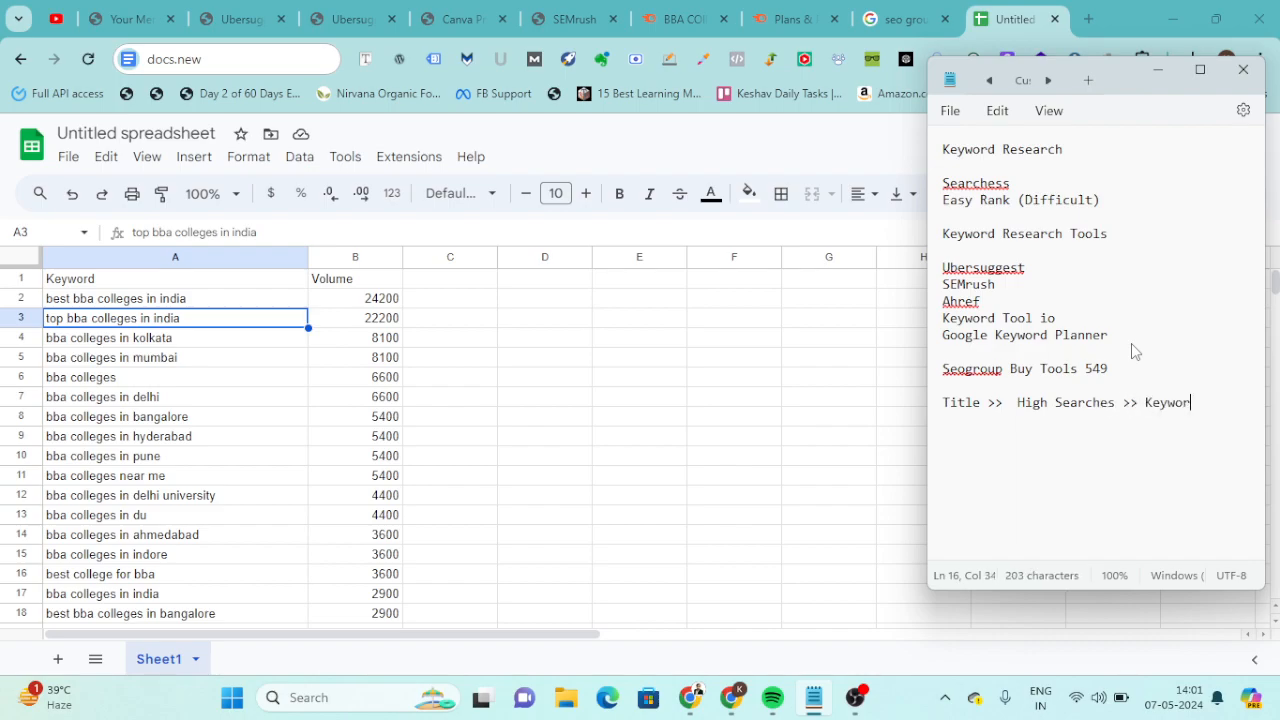
{"action": "type", "text": "d"}
Add the line "Subheadings, COntent >> Low searches" under the title note.
{"action": "key", "text": "Return"}
{"action": "type", "text": "Subhead"}
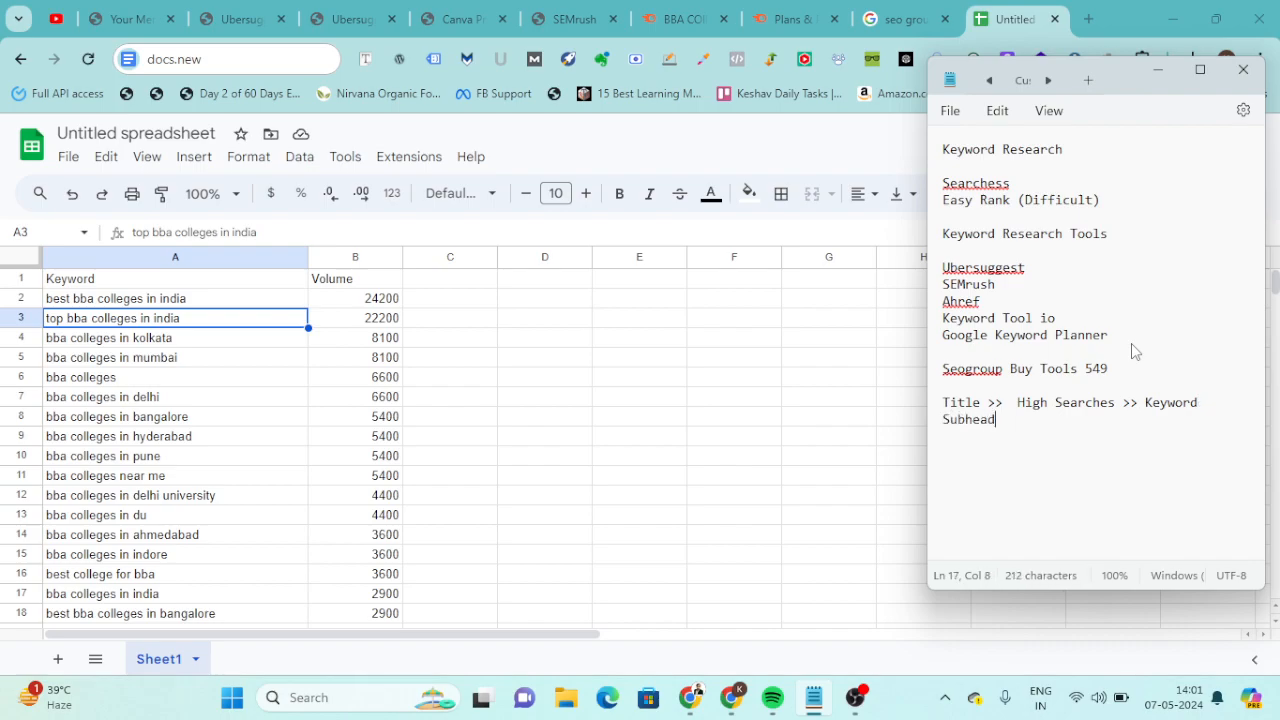
{"action": "type", "text": "ings, COntent >>"}
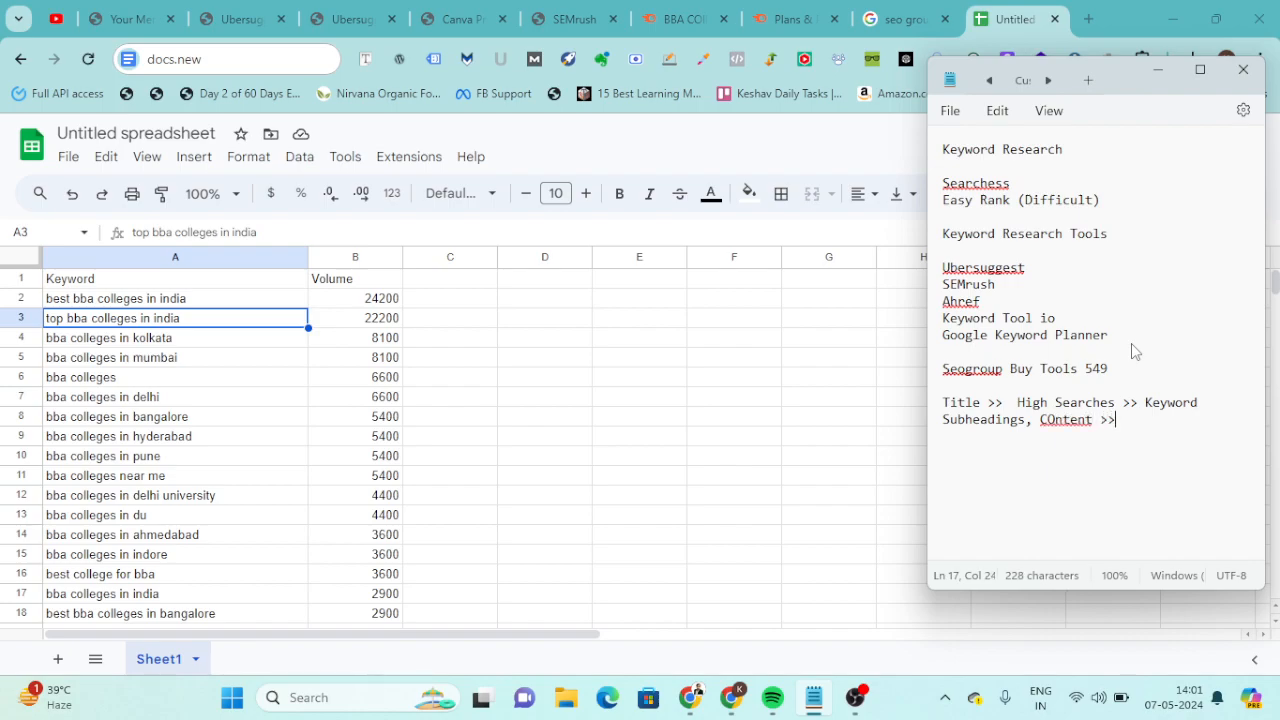
{"action": "type", "text": " Low searches"}
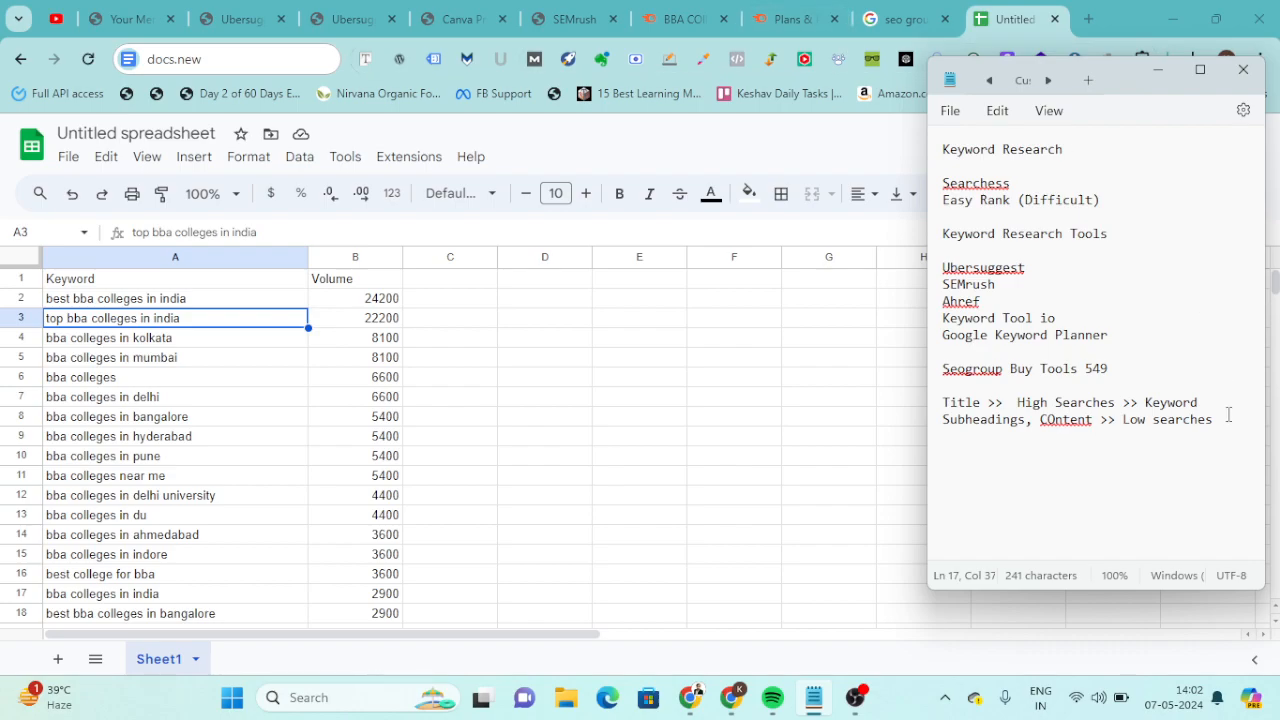
Add the line "Focus Keyword >> HIgh Searches Keyword" under the subheadings note.
{"action": "key", "text": "Return"}
{"action": "type", "text": "Fouc"}
{"action": "key", "text": "BackSpace"}
{"action": "key", "text": "BackSpace"}
{"action": "key", "text": "BackSpace"}
{"action": "type", "text": "cus Keyword >> HIgh"}
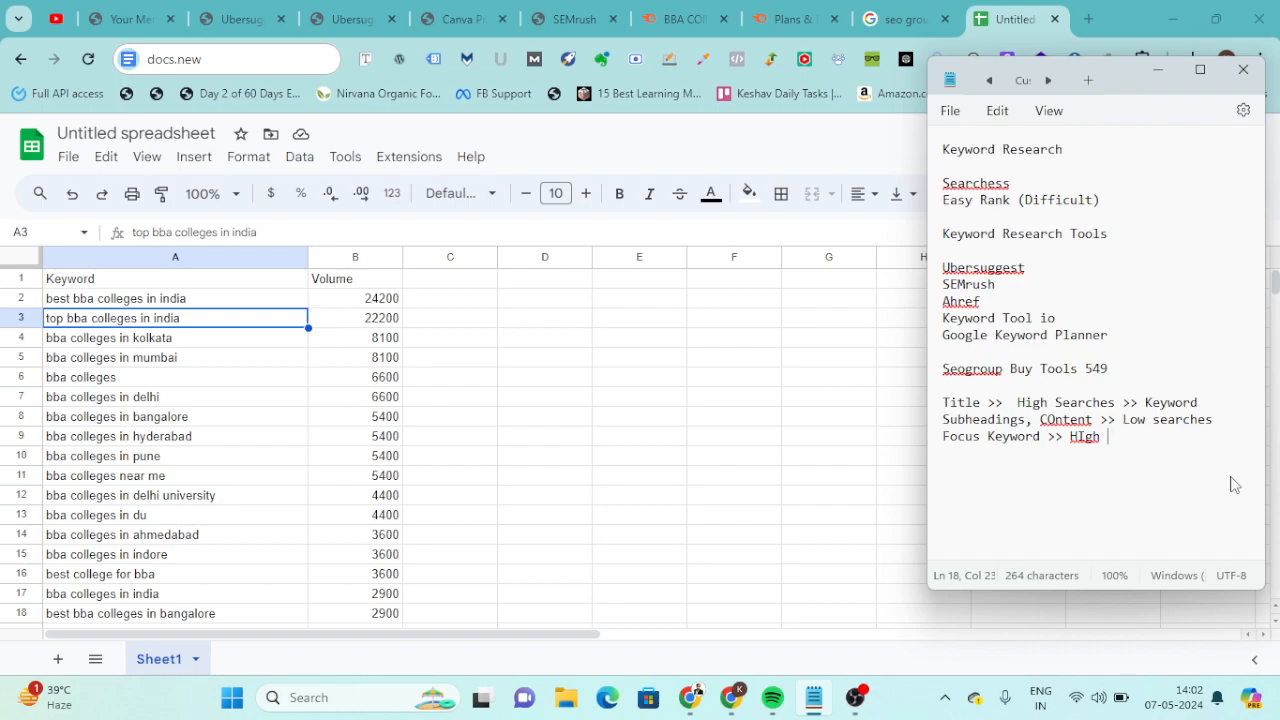
{"action": "type", "text": "Searches"}
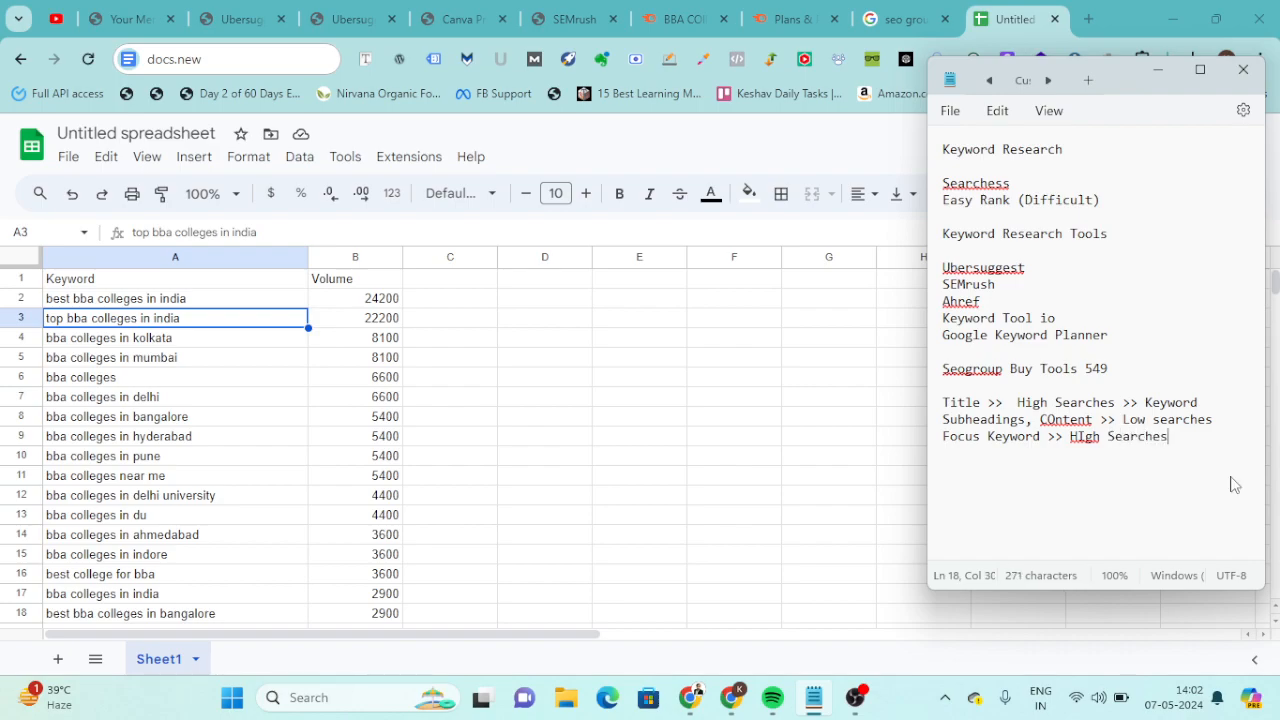
{"action": "type", "text": " Keyword"}
{"action": "key", "text": "Return"}
Return to the browser and open the Keyword Ideas page in Ubersuggest.
{"action": "key", "text": "alt+Tab"}
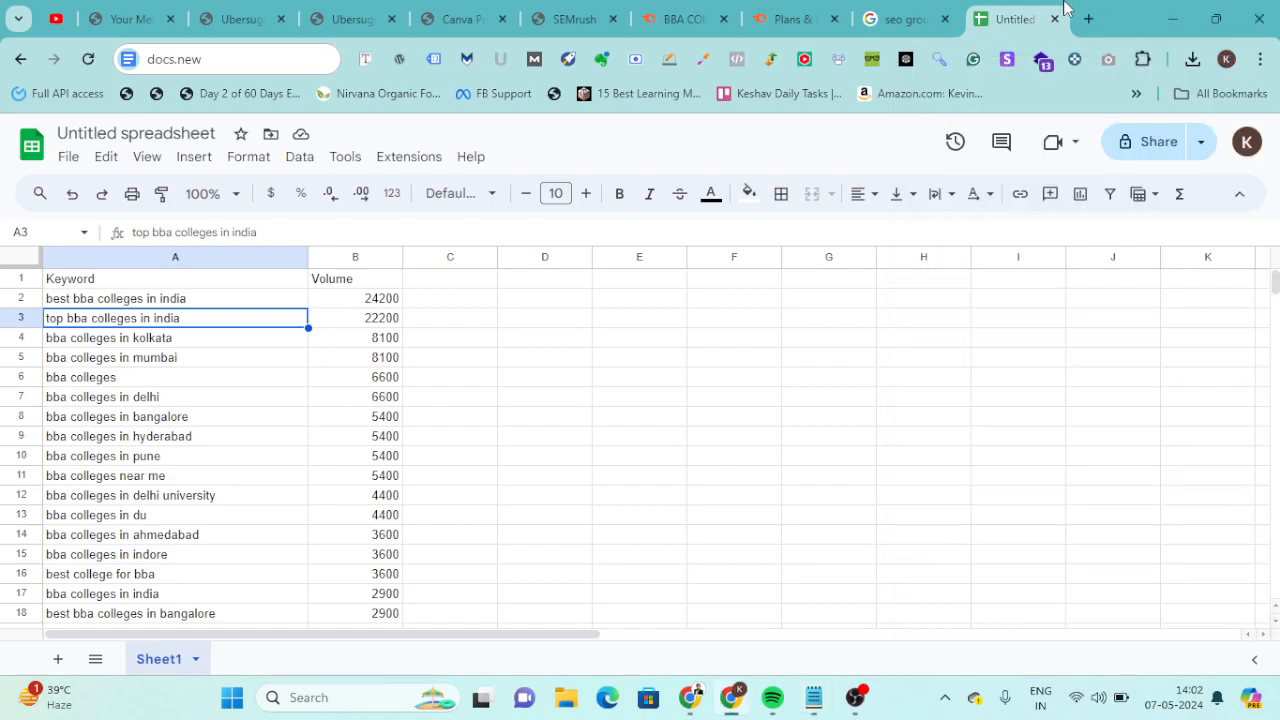
{"action": "left_click", "coordinate": [345, 12]}
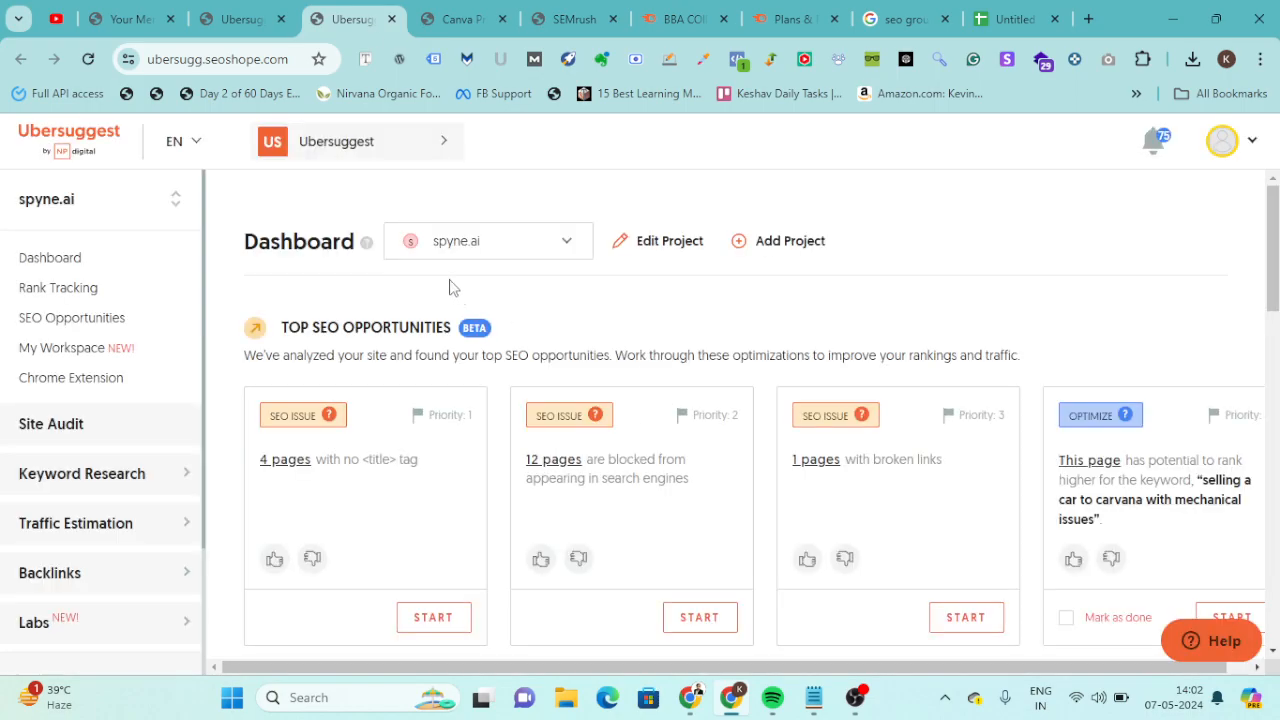
{"action": "scroll", "coordinate": [449, 285], "scroll_direction": "down", "scroll_amount": 1}
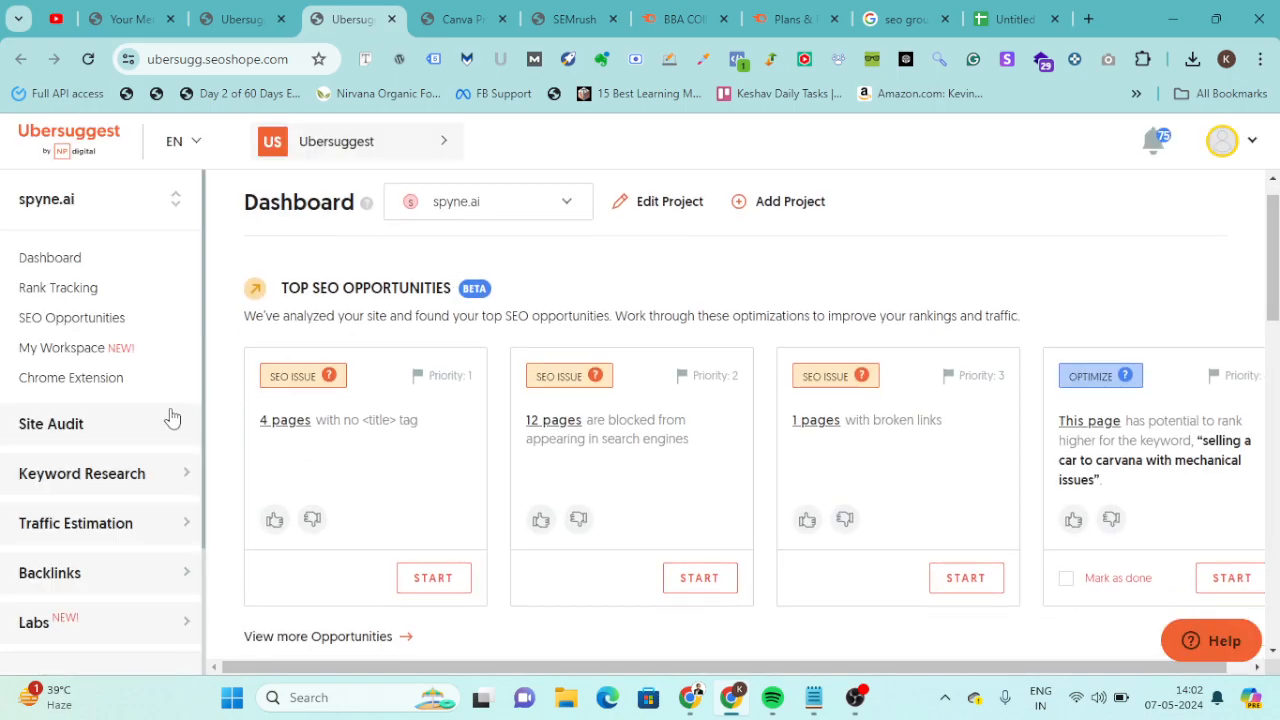
{"action": "left_click", "coordinate": [93, 484]}
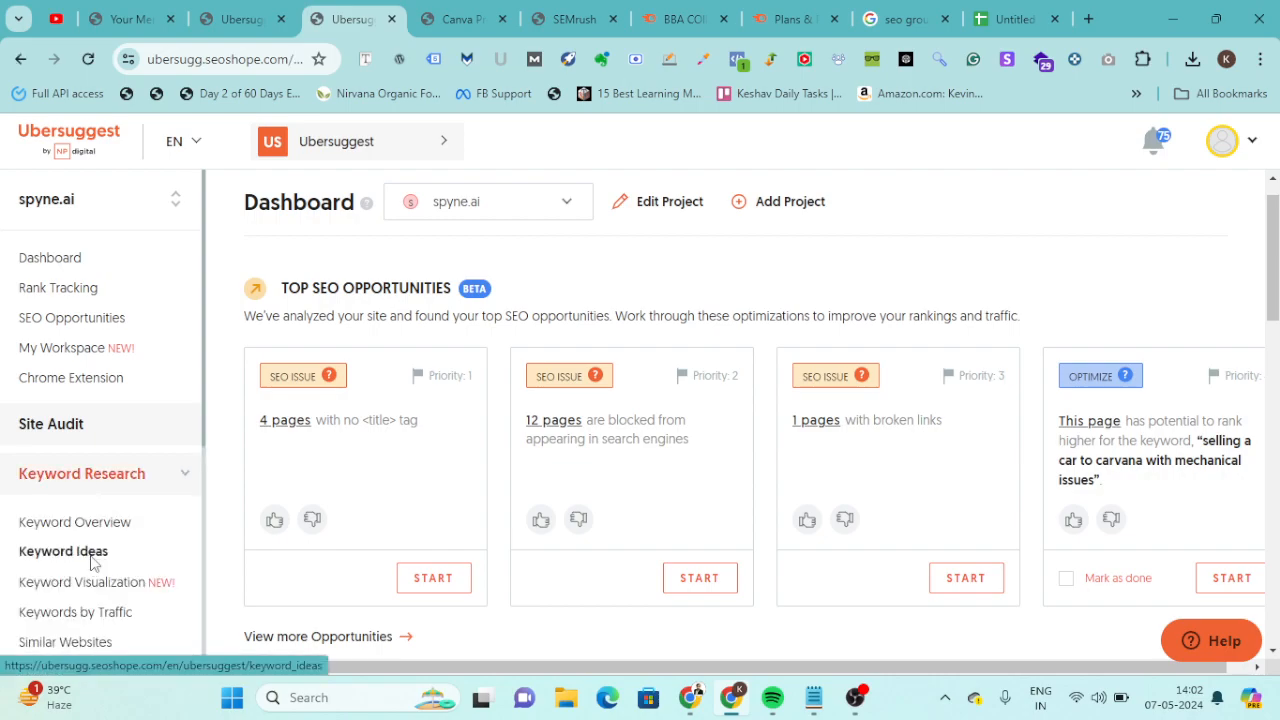
{"action": "left_click", "coordinate": [91, 560]}
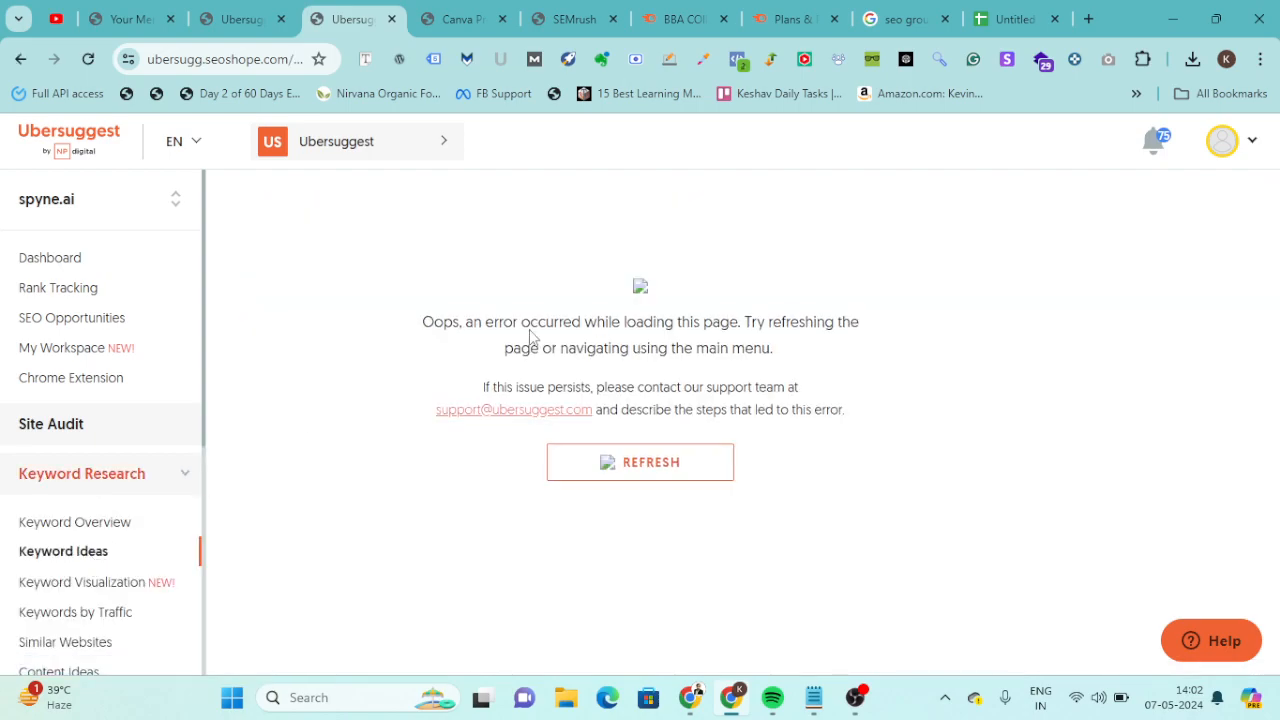
Refresh the Keyword Ideas page and complete the human verification check.
{"action": "left_click", "coordinate": [628, 467]}
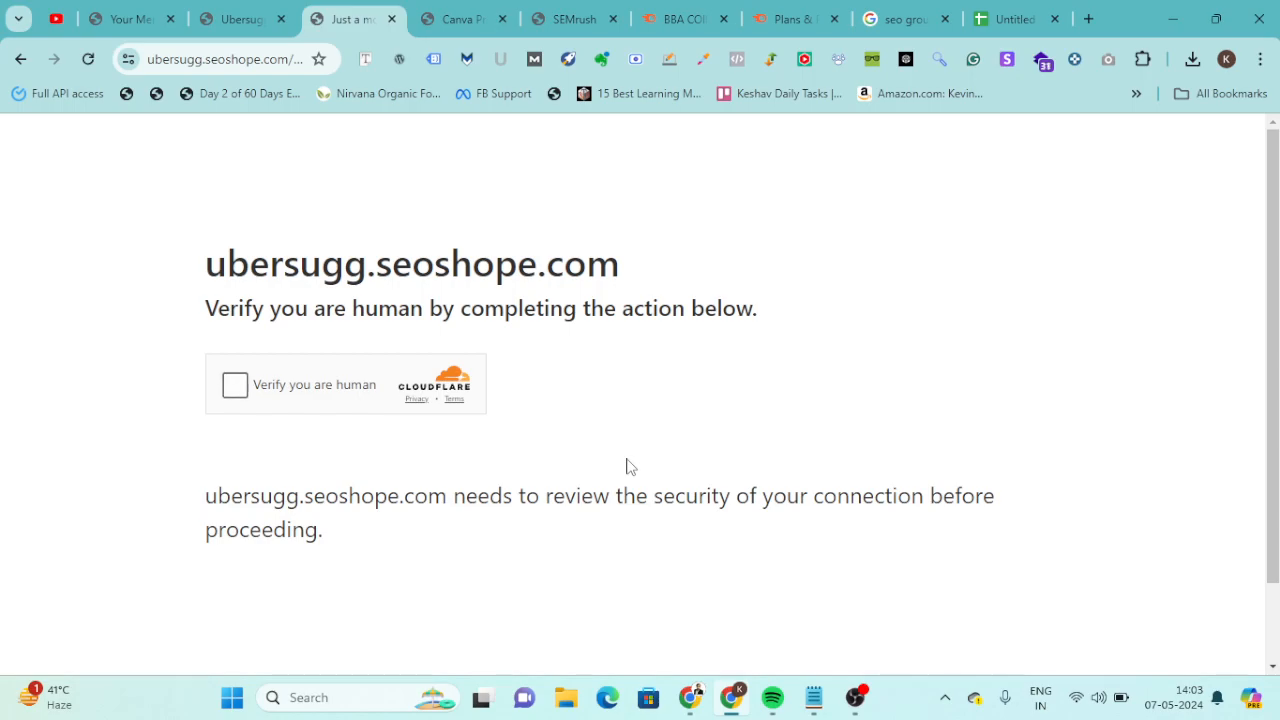
{"action": "left_click", "coordinate": [235, 386]}
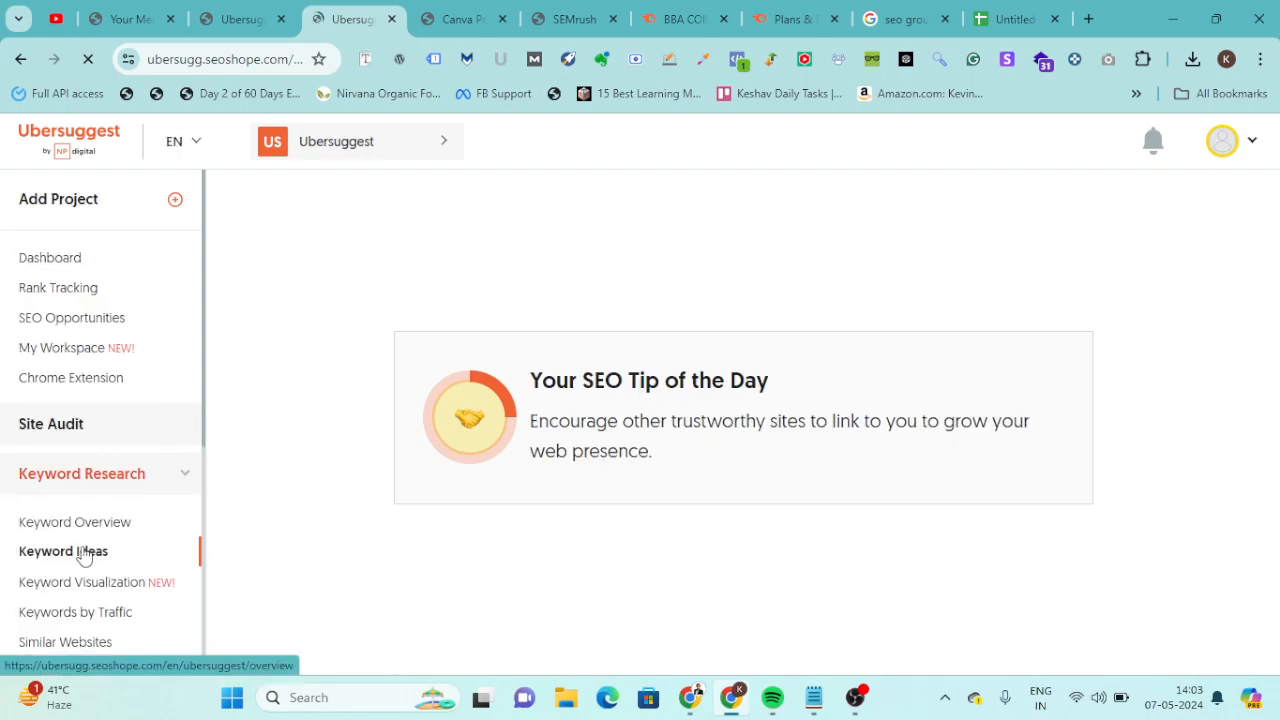
{"action": "scroll", "coordinate": [84, 556], "scroll_direction": "down", "scroll_amount": 2}
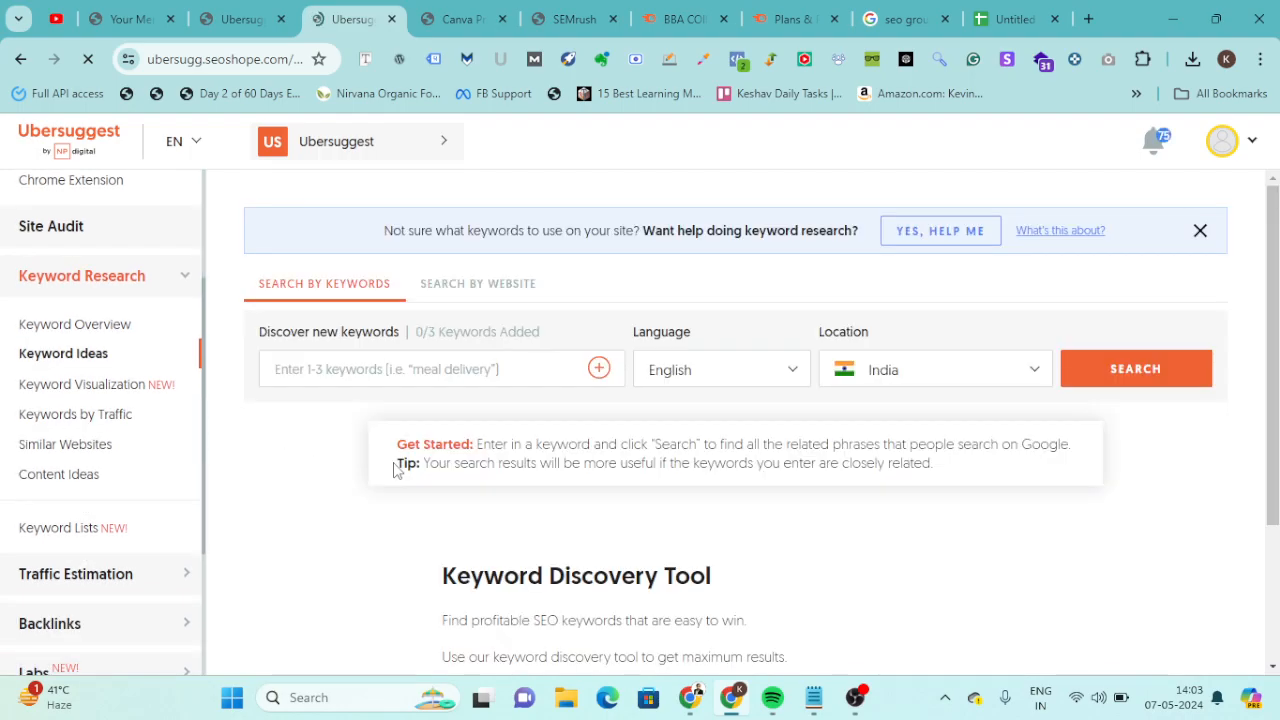
Search keyword ideas for "best bba collges" in English for India.
{"action": "left_click", "coordinate": [373, 378]}
{"action": "type", "text": "best bba collges"}
{"action": "key", "text": "BackSpace"}
{"action": "key", "text": "BackSpace"}
{"action": "key", "text": "BackSpace"}
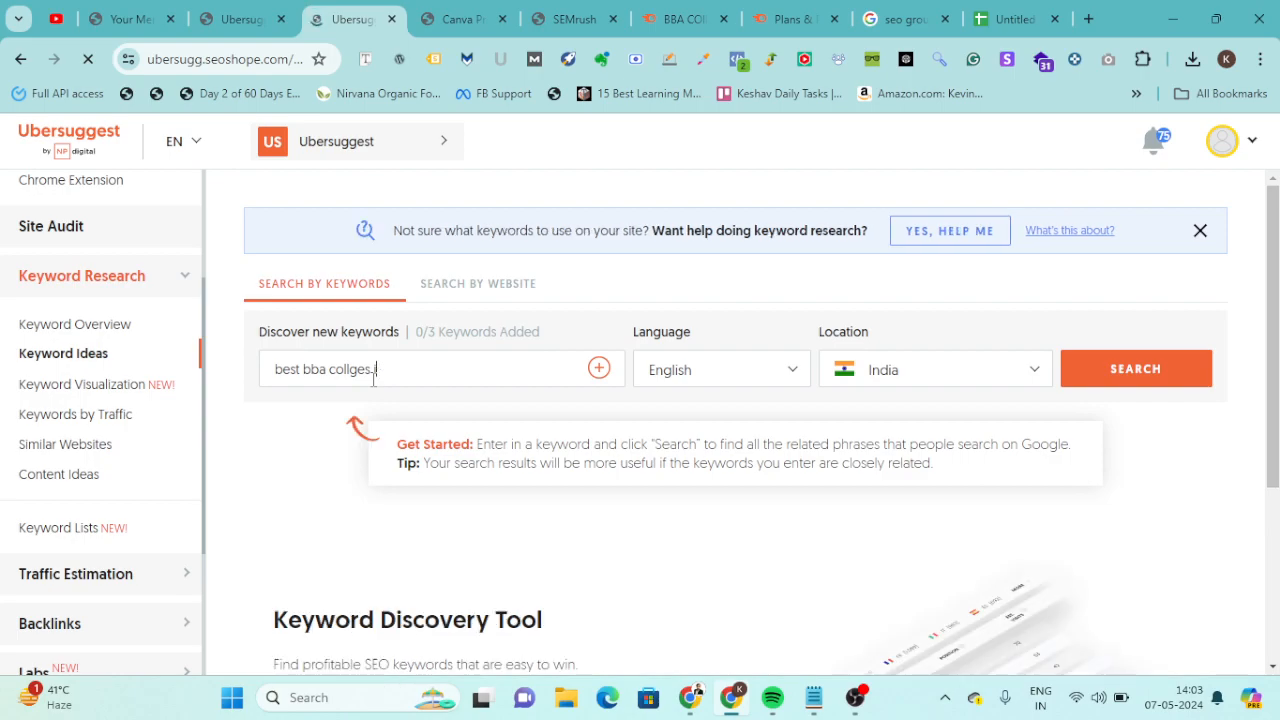
{"action": "key", "text": "Return"}
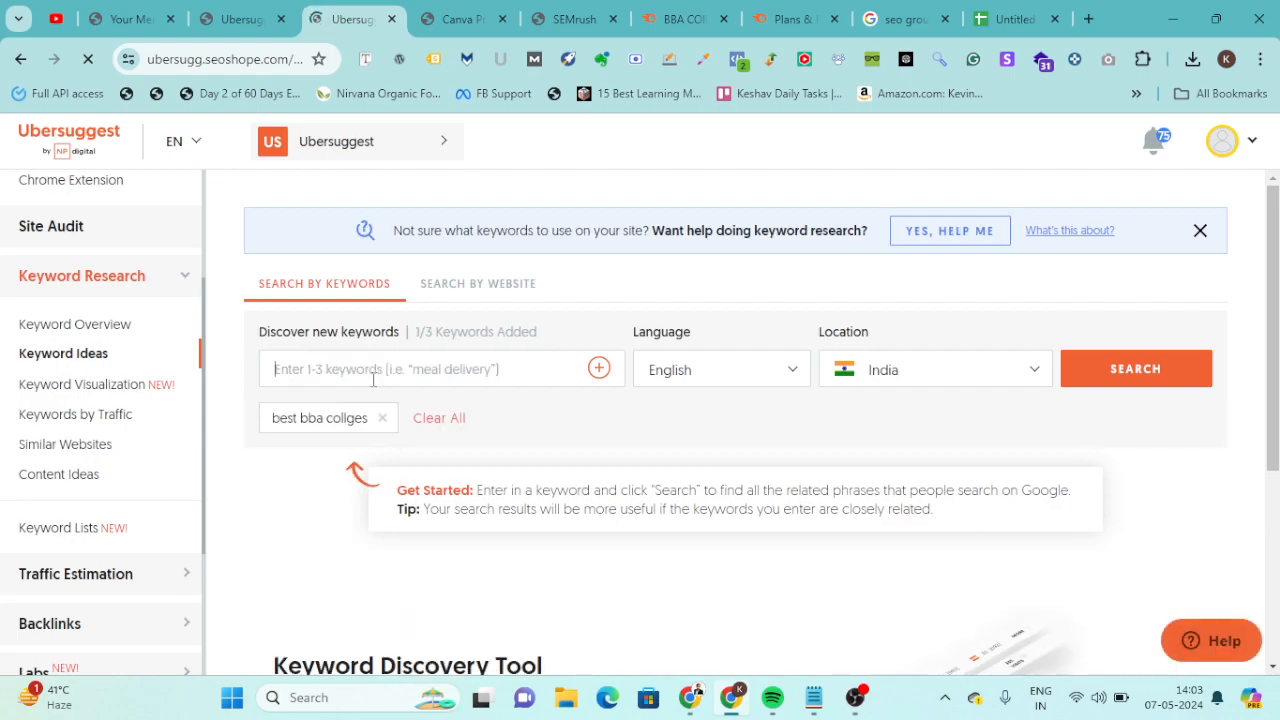
{"action": "left_click", "coordinate": [1117, 377]}
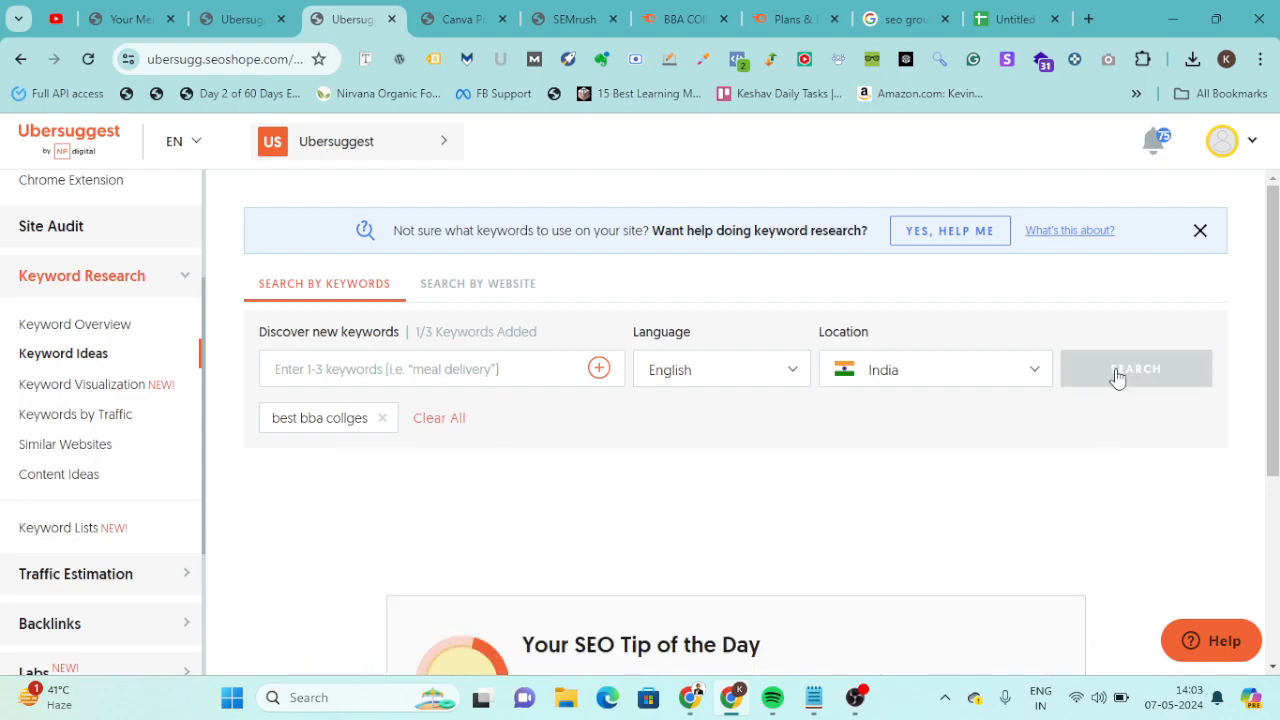
Reload the Ubersuggest keyword ideas results page from its current address.
{"action": "scroll", "coordinate": [874, 434], "scroll_direction": "down", "scroll_amount": 3}
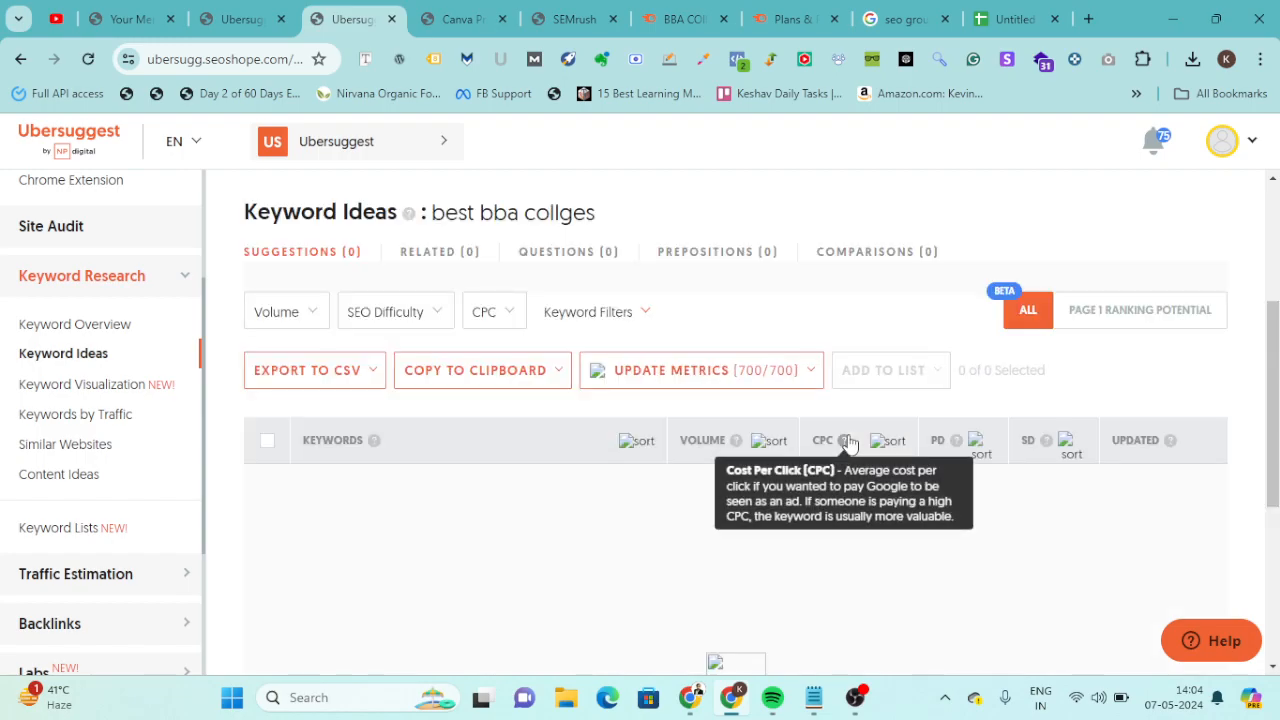
{"action": "left_click", "coordinate": [234, 62]}
{"action": "type", "text": "]"}
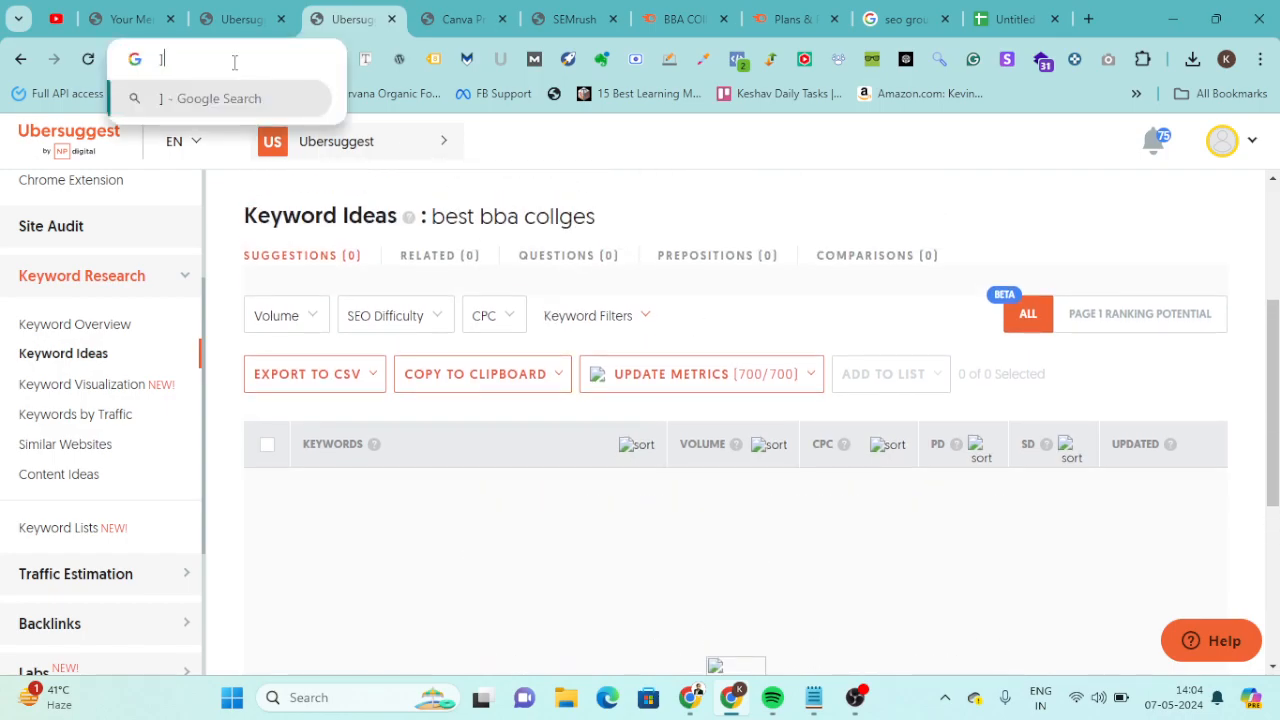
{"action": "key", "text": "ctrl+z"}
{"action": "key", "text": "Return"}
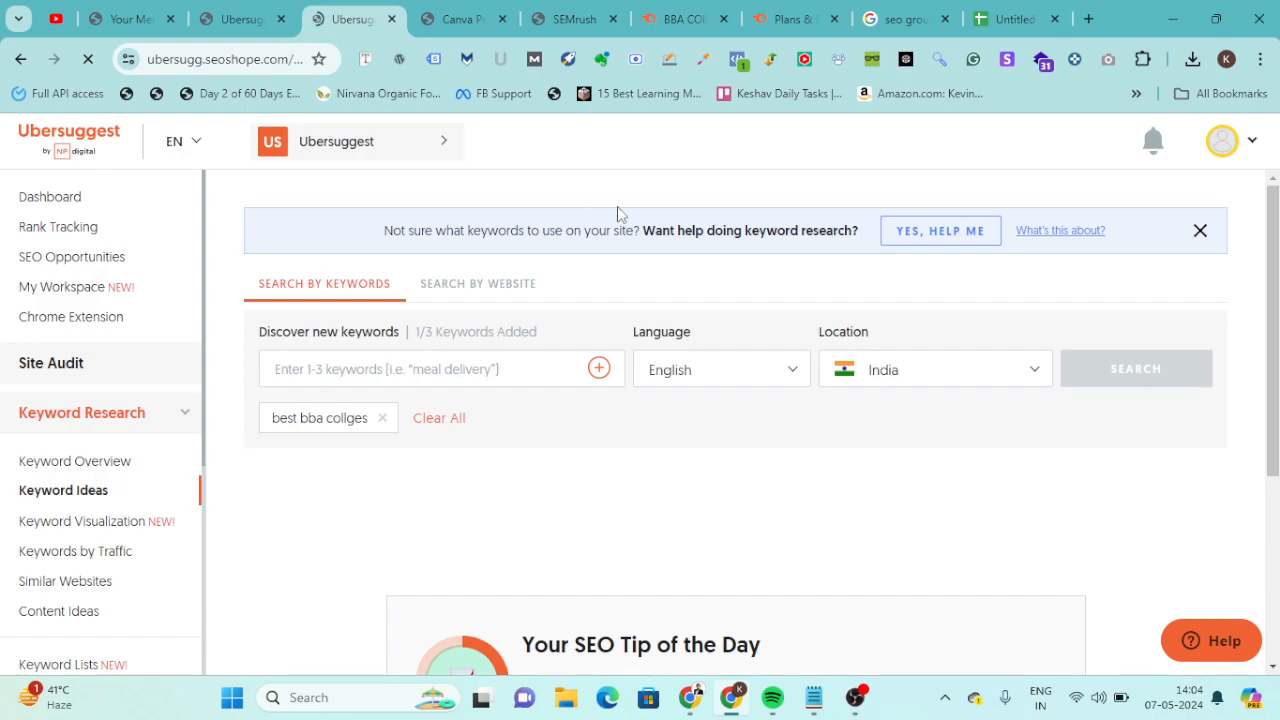
{"action": "scroll", "coordinate": [655, 340], "scroll_direction": "down", "scroll_amount": 3}
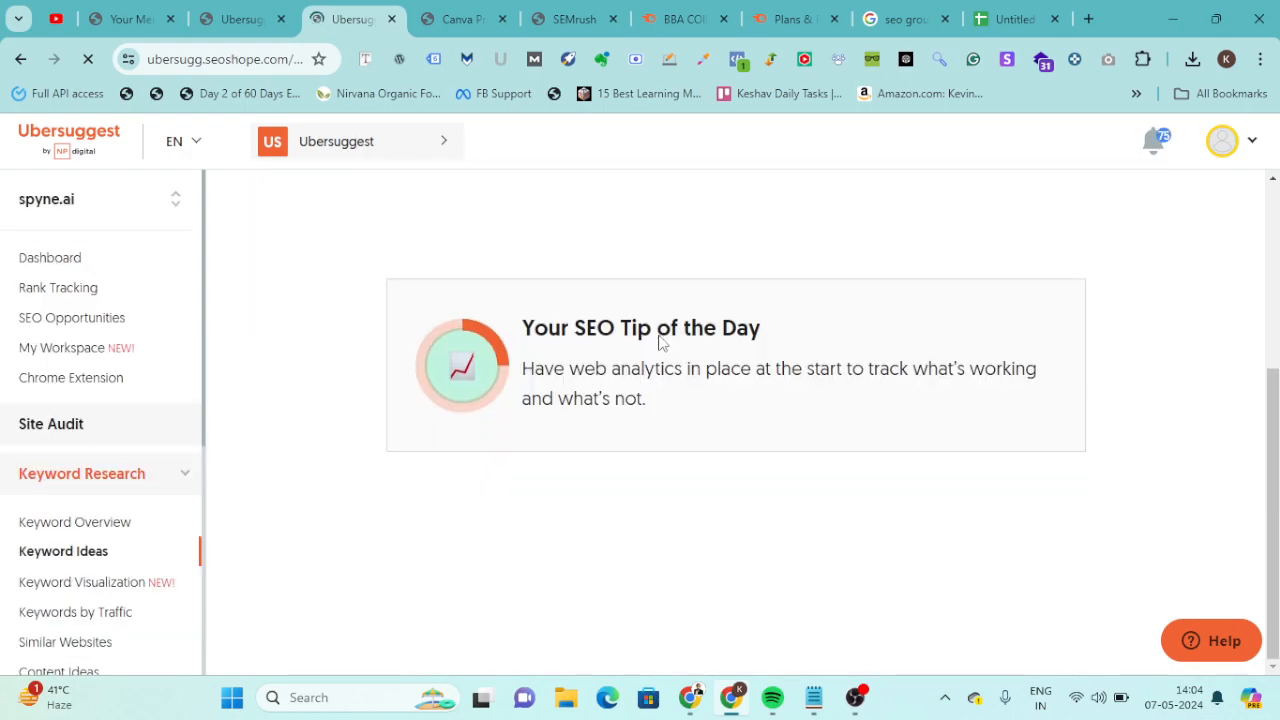
Open the Google Sheets home page in a separate tab from the keyword spreadsheet, and go back to Ubersuggest.
{"action": "left_click", "coordinate": [1005, 19]}
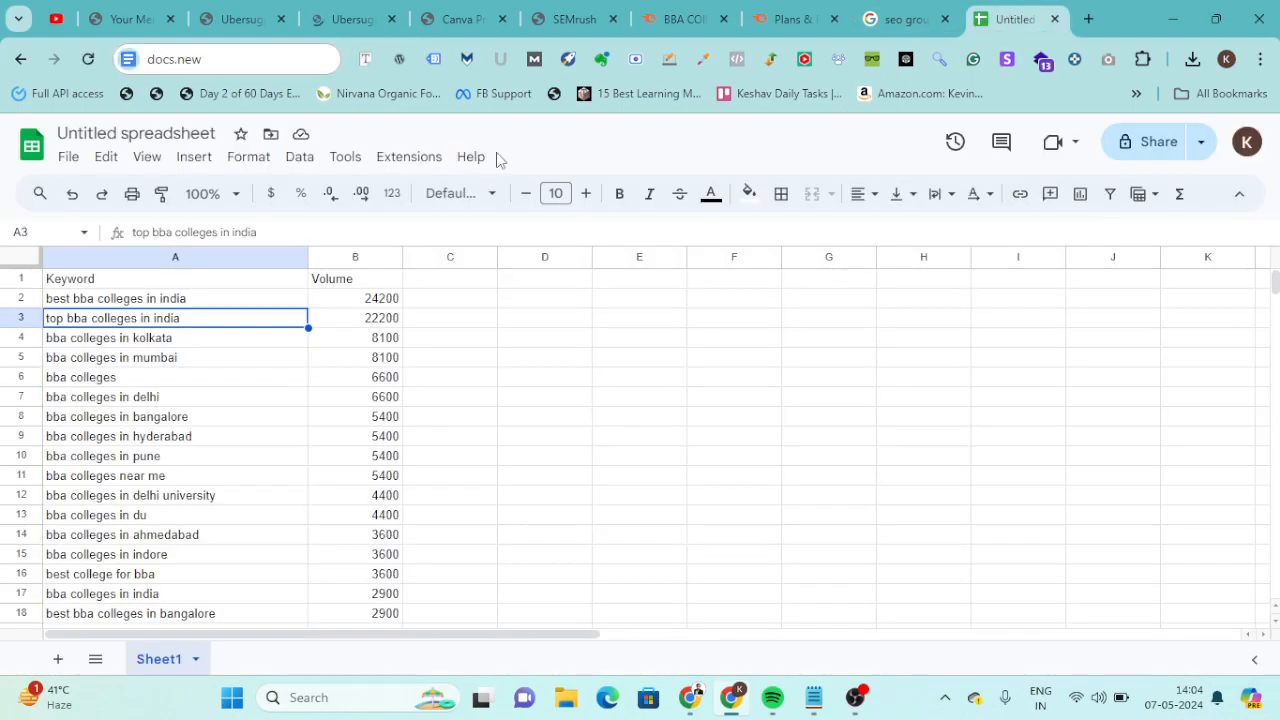
{"action": "left_click", "coordinate": [31, 150]}
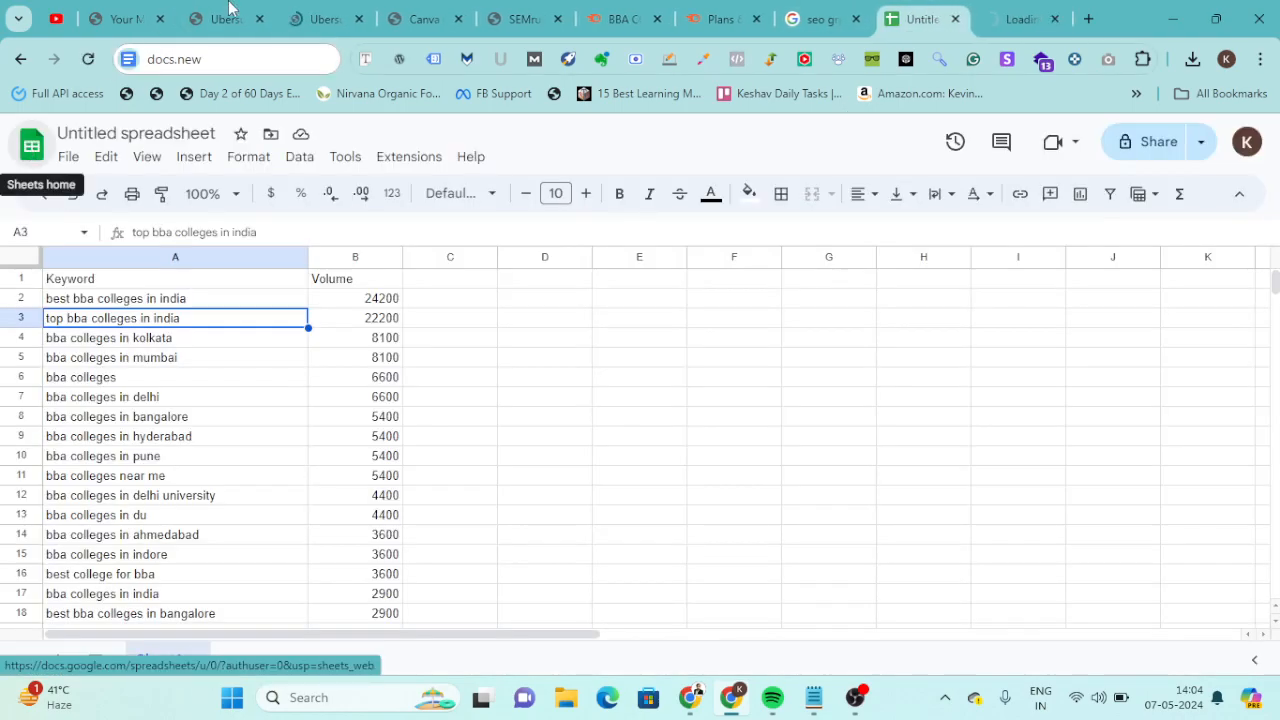
{"action": "left_click", "coordinate": [321, 8]}
Export all keyword suggestions for "best bba collges" to CSV and return to the keyword spreadsheet.
{"action": "scroll", "coordinate": [686, 488], "scroll_direction": "down", "scroll_amount": 1}
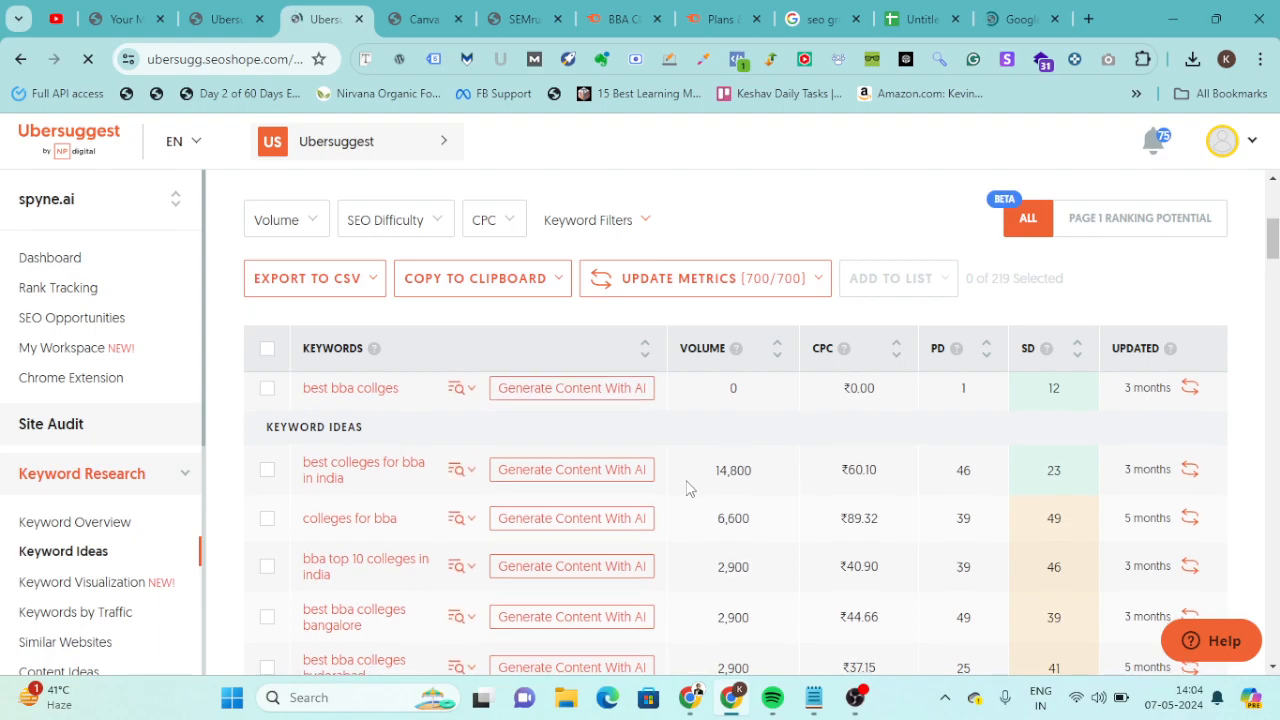
{"action": "scroll", "coordinate": [686, 488], "scroll_direction": "up", "scroll_amount": 4}
{"action": "scroll", "coordinate": [1200, 409], "scroll_direction": "down", "scroll_amount": 3}
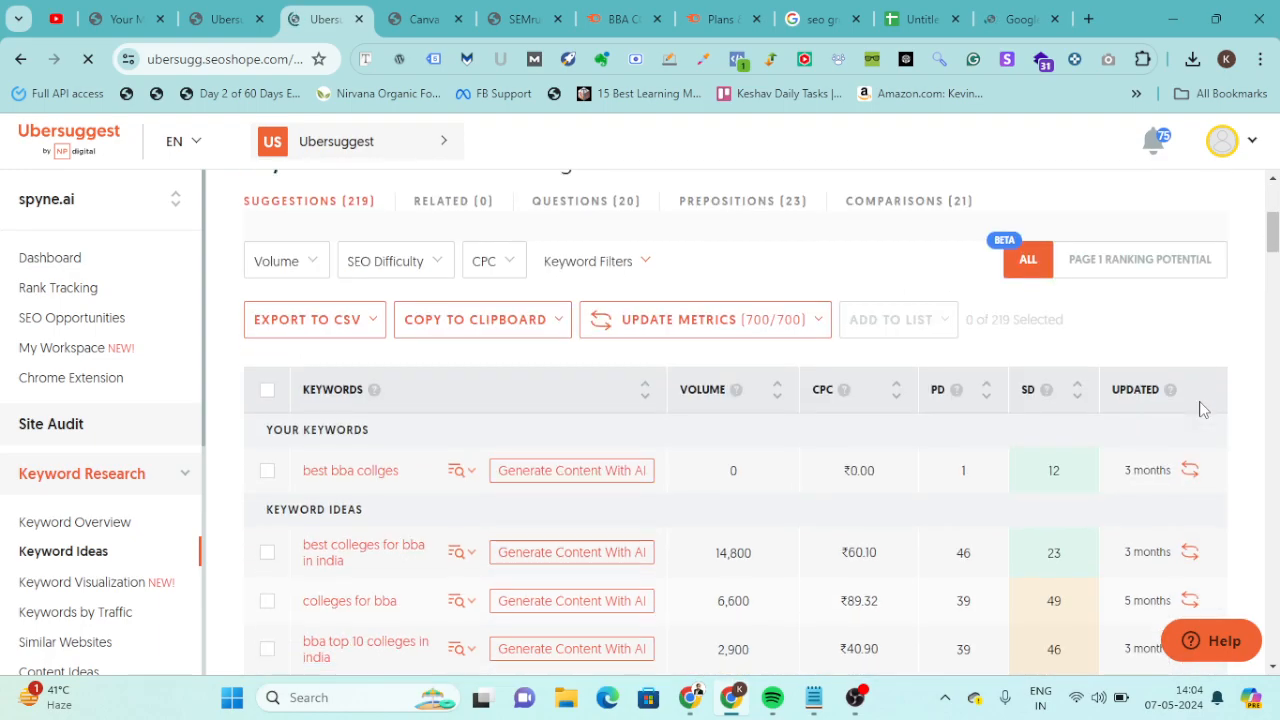
{"action": "scroll", "coordinate": [917, 326], "scroll_direction": "up", "scroll_amount": 2}
{"action": "scroll", "coordinate": [917, 326], "scroll_direction": "down", "scroll_amount": 1}
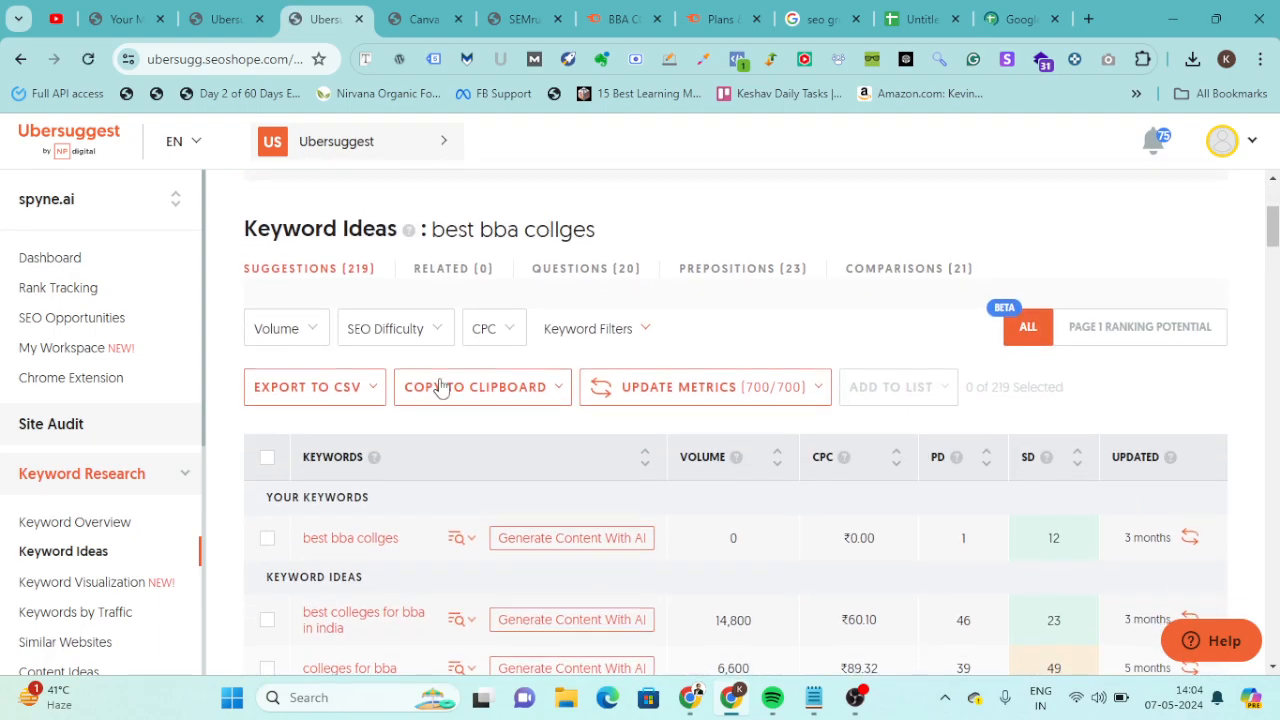
{"action": "left_click", "coordinate": [302, 390]}
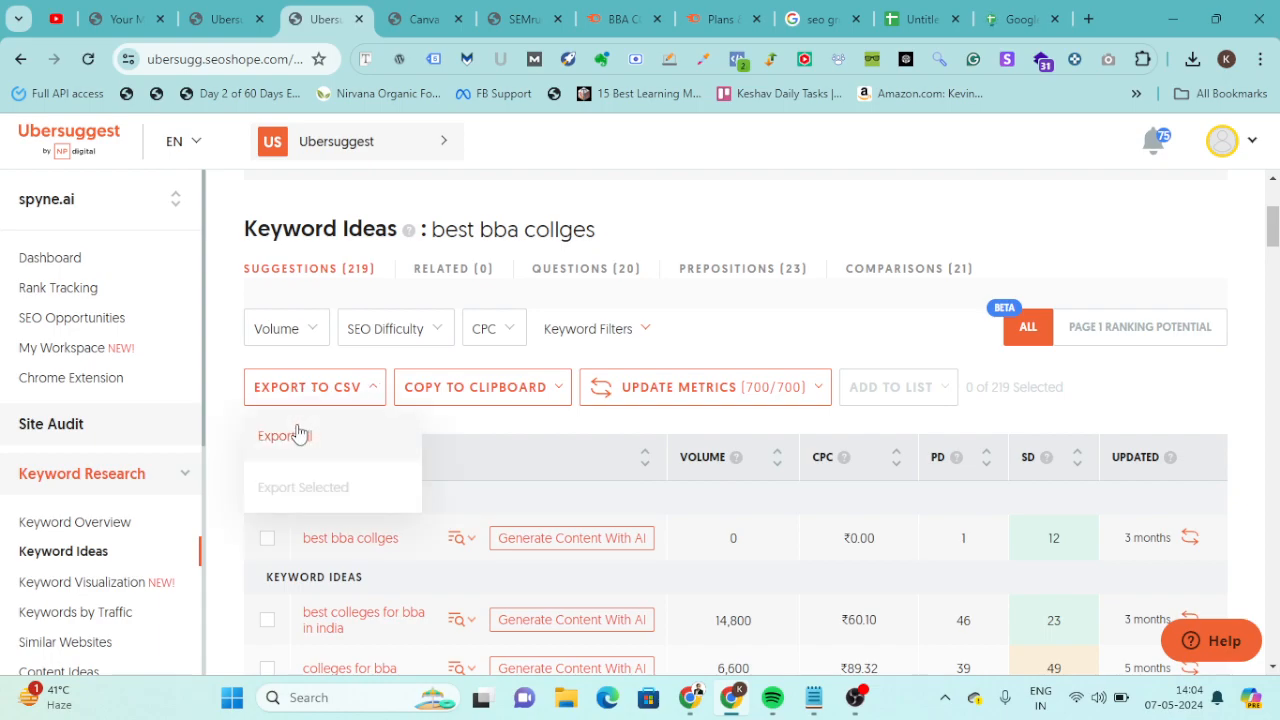
{"action": "left_click", "coordinate": [298, 434]}
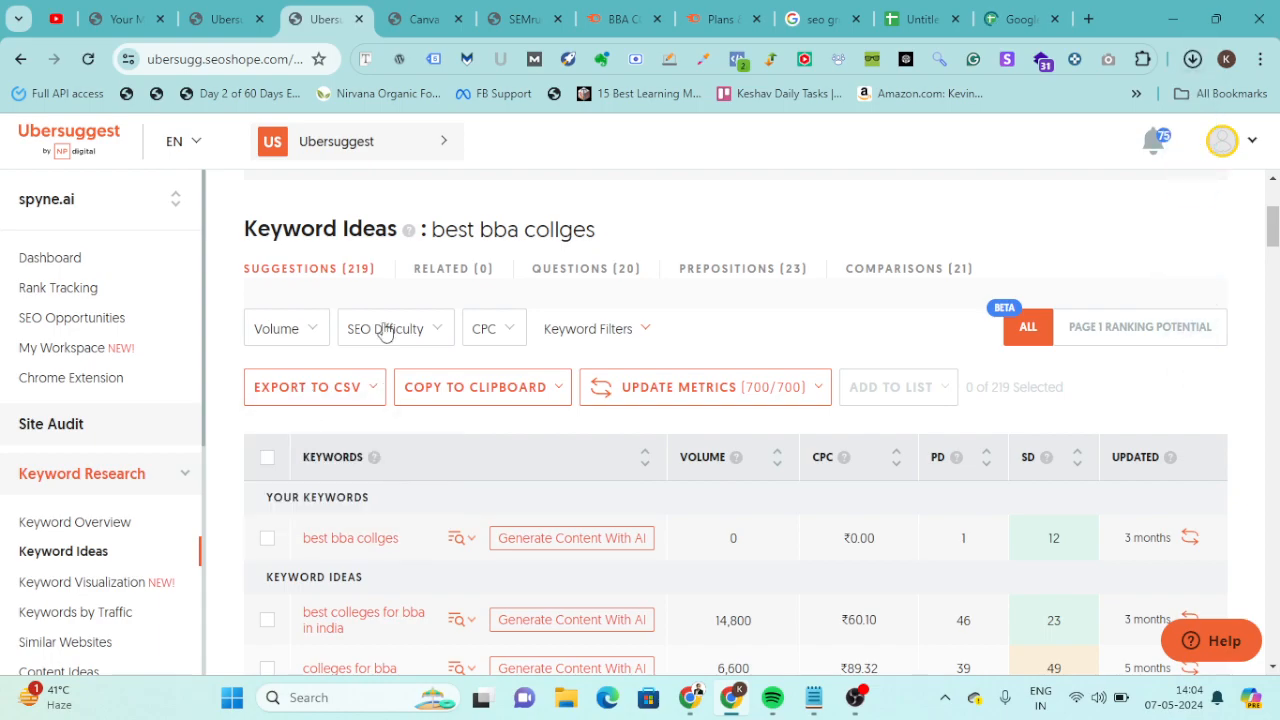
{"action": "left_click", "coordinate": [915, 19]}
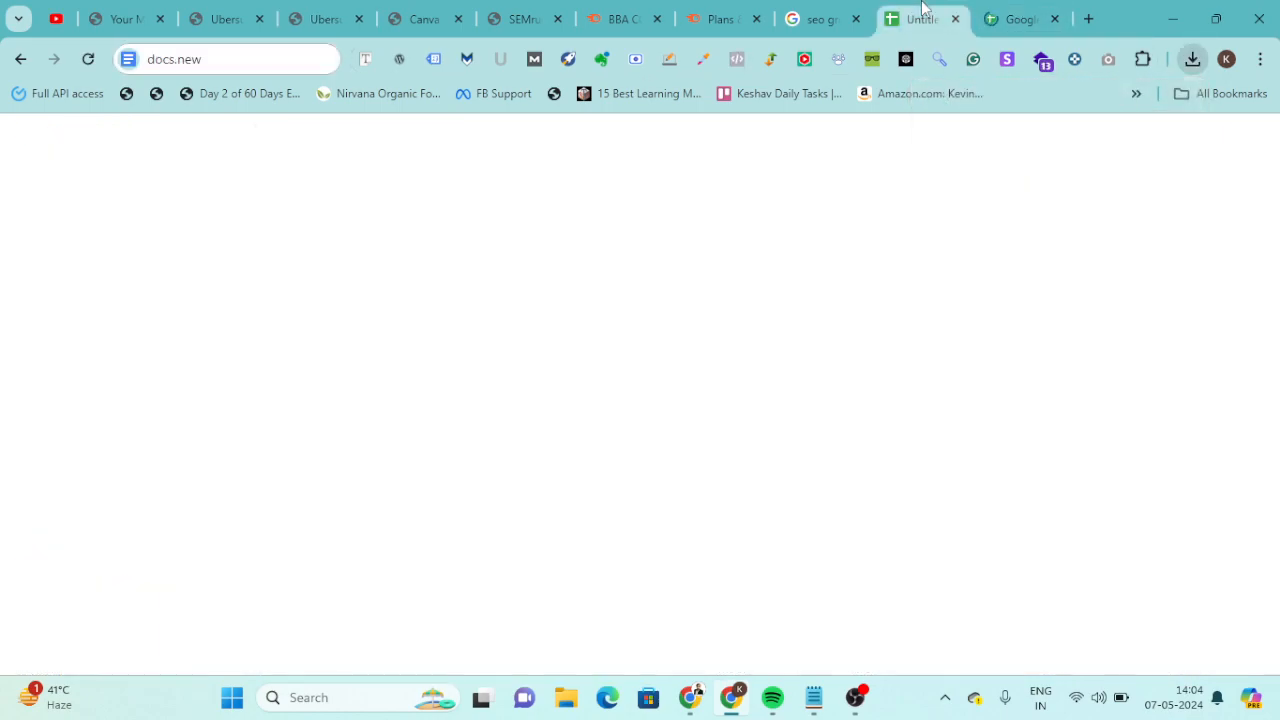
Close the extra Google Sheets tab, add a second sheet, and upload suggestions_ubersuggest_best_bba_collges.csv as the file to import.
{"action": "left_click", "coordinate": [1057, 20]}
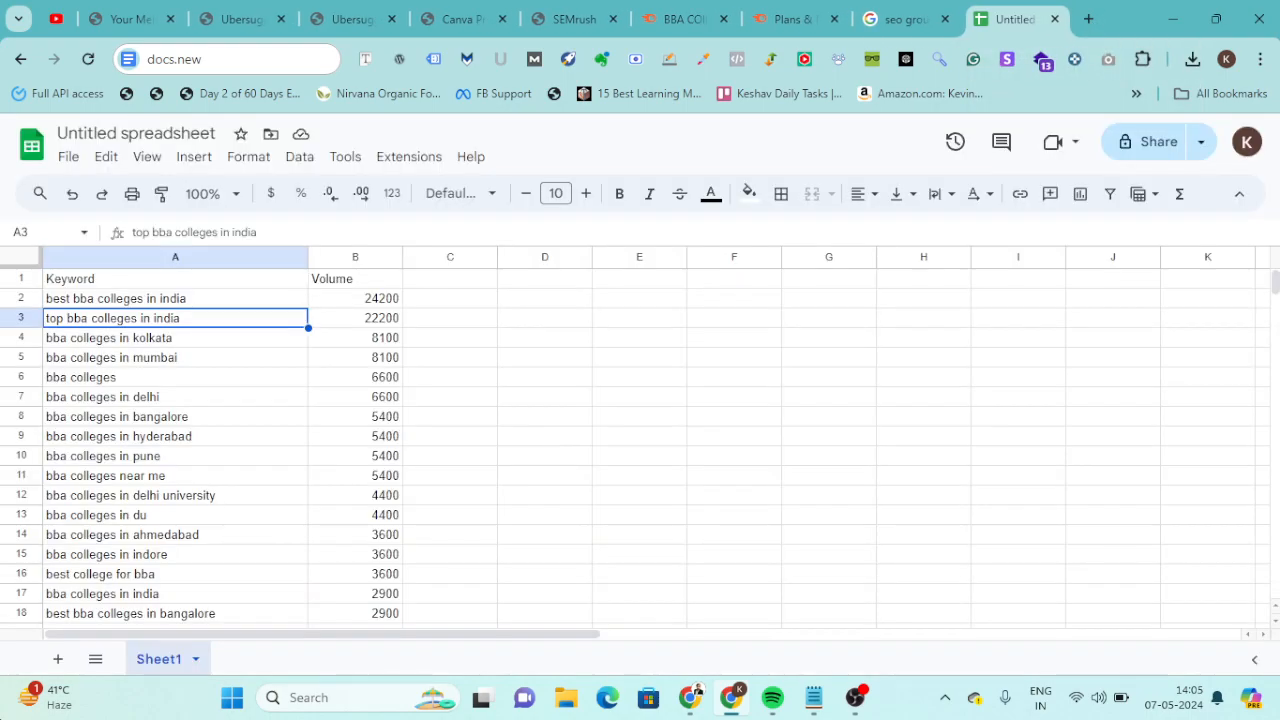
{"action": "left_click", "coordinate": [59, 659]}
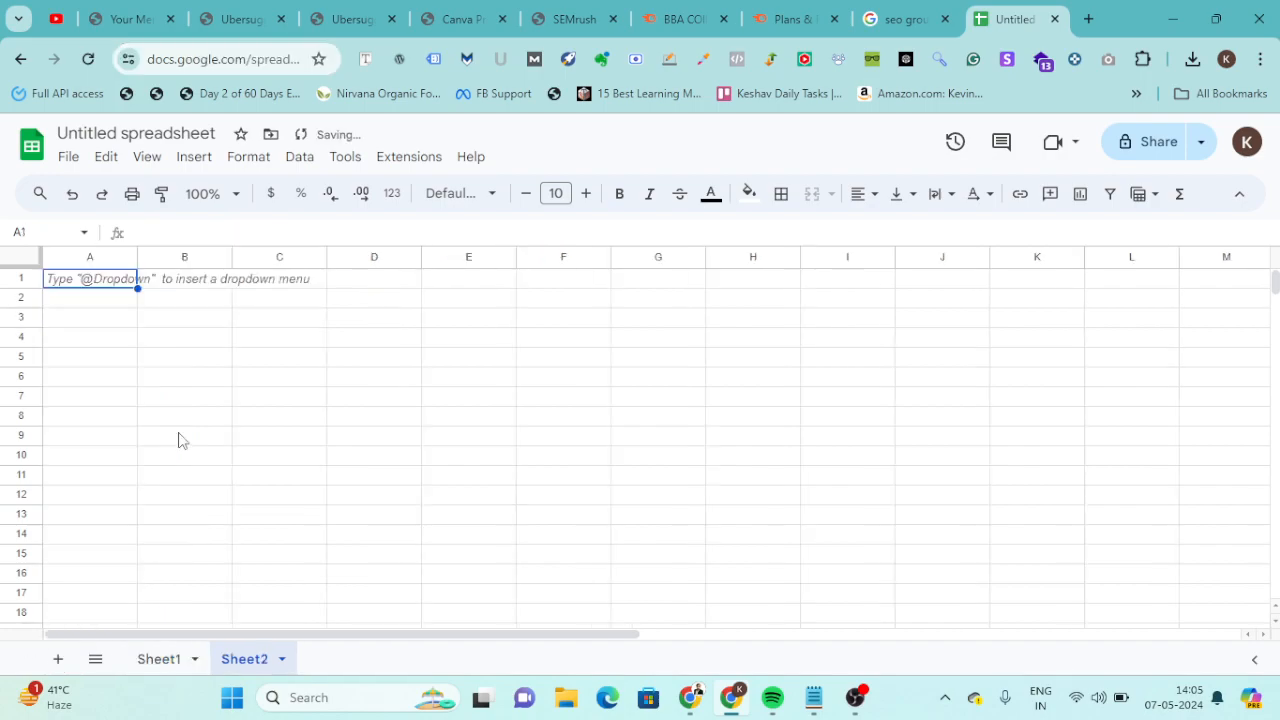
{"action": "left_click", "coordinate": [68, 157]}
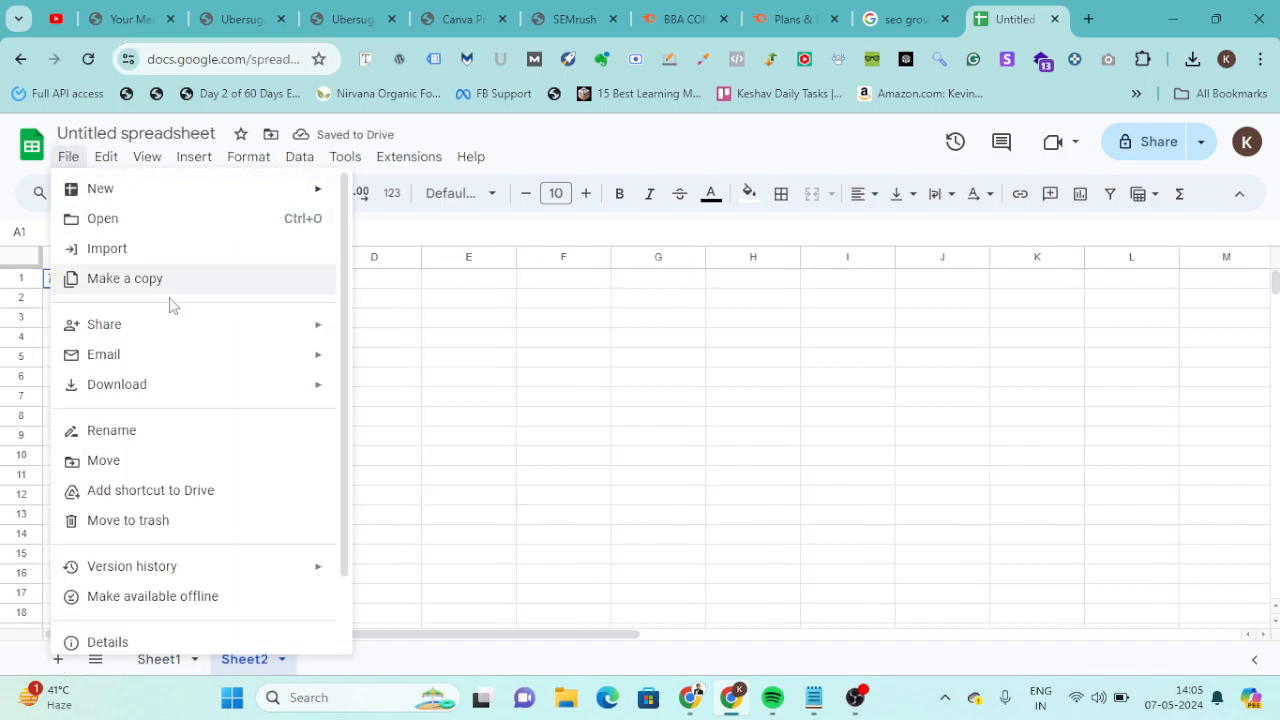
{"action": "left_click", "coordinate": [114, 250]}
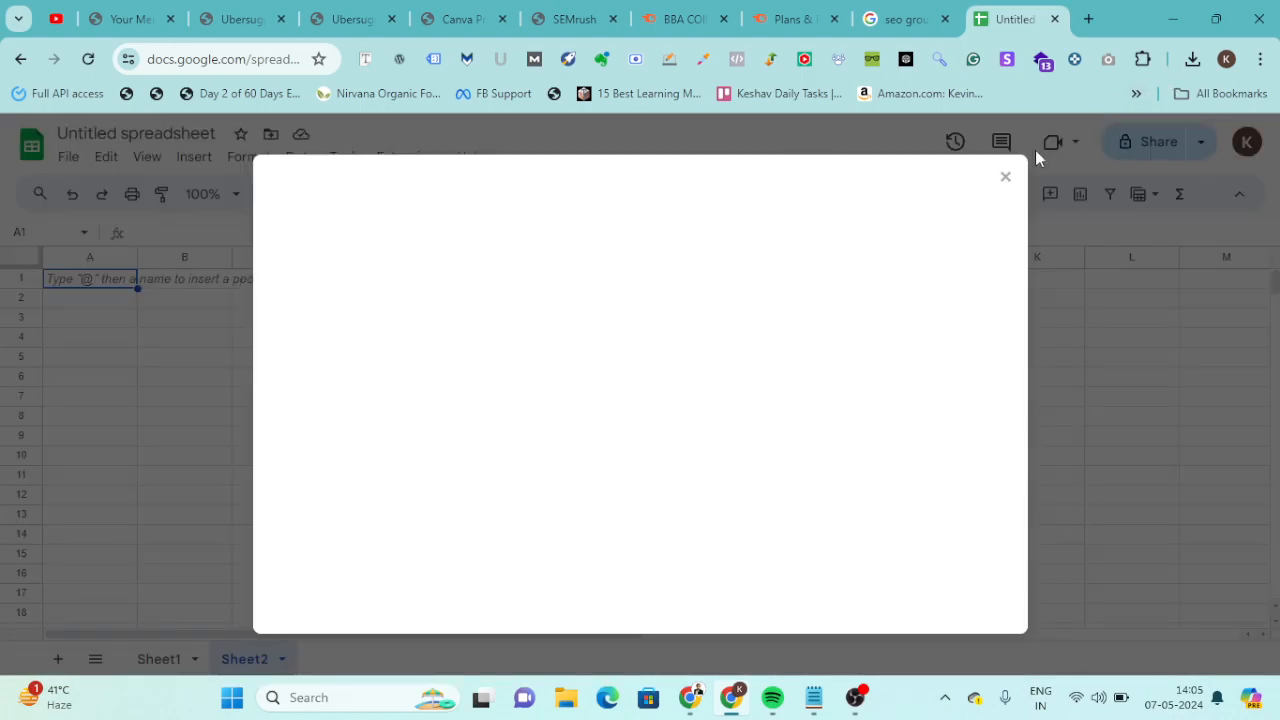
{"action": "left_click", "coordinate": [584, 253]}
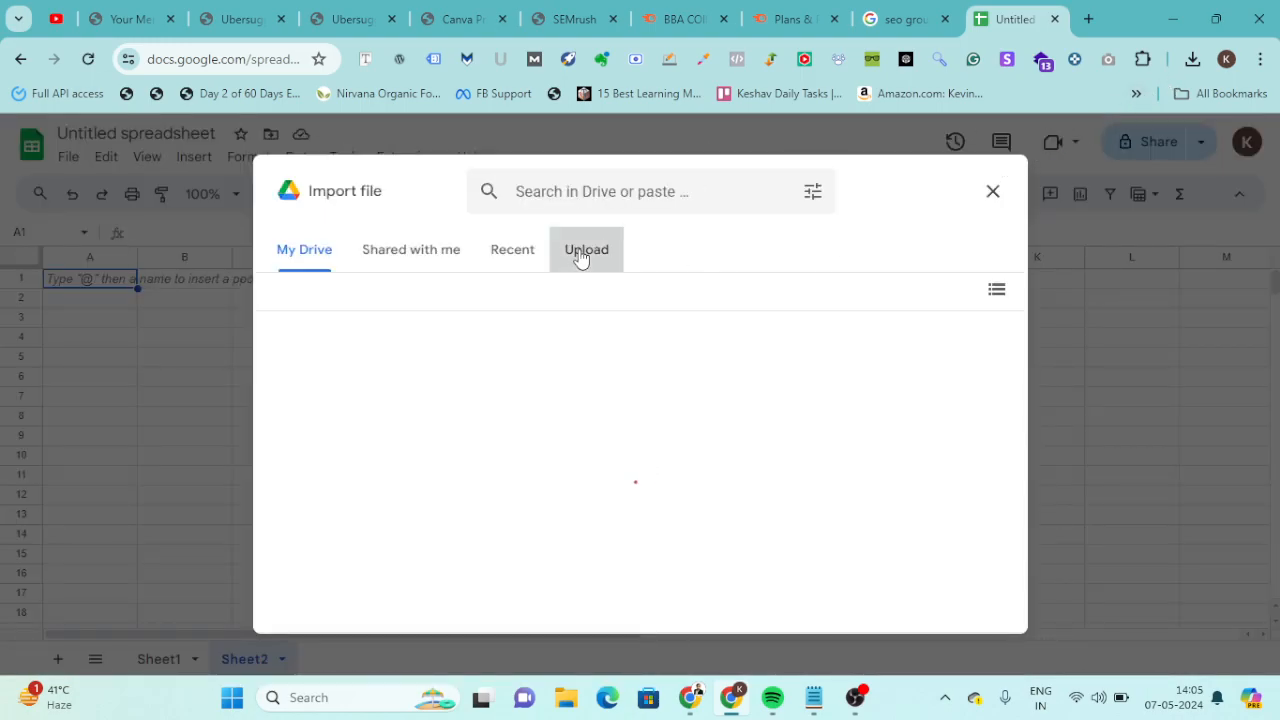
{"action": "left_click", "coordinate": [1192, 59]}
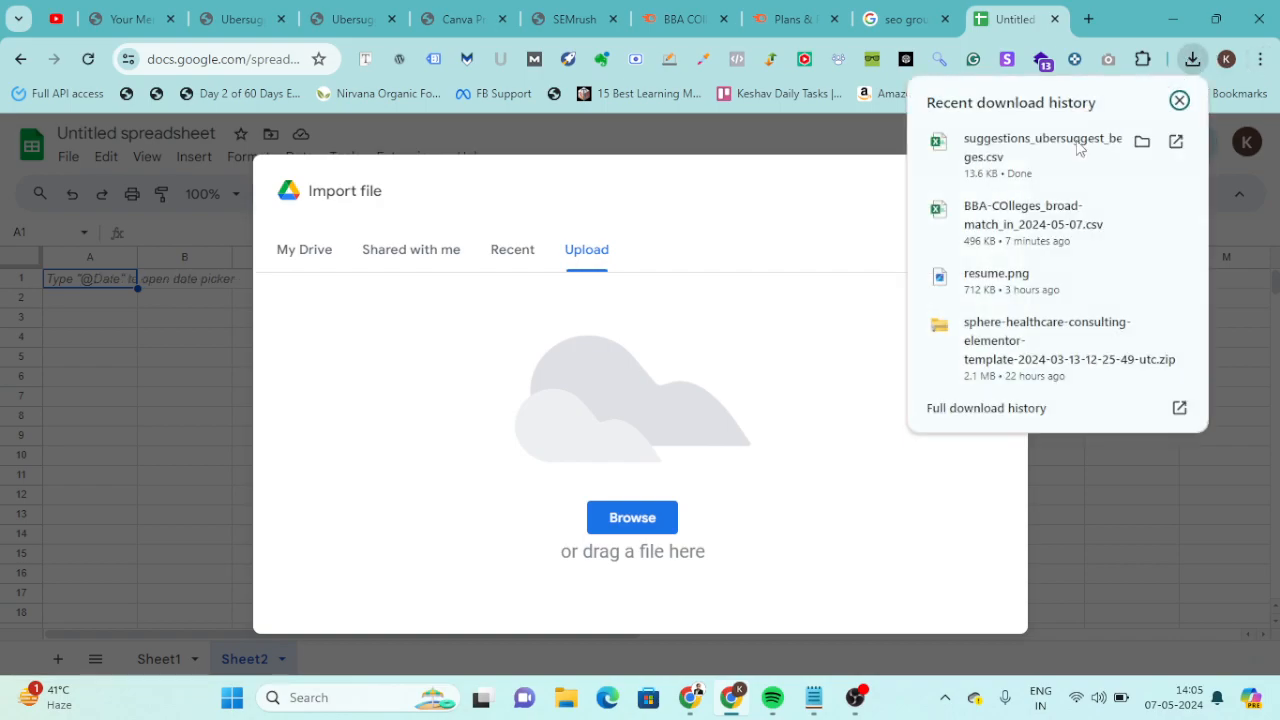
{"action": "left_click_drag", "start_coordinate": [1046, 163], "coordinate": [600, 376]}
{"action": "left_click_drag", "start_coordinate": [926, 183], "coordinate": [622, 477]}
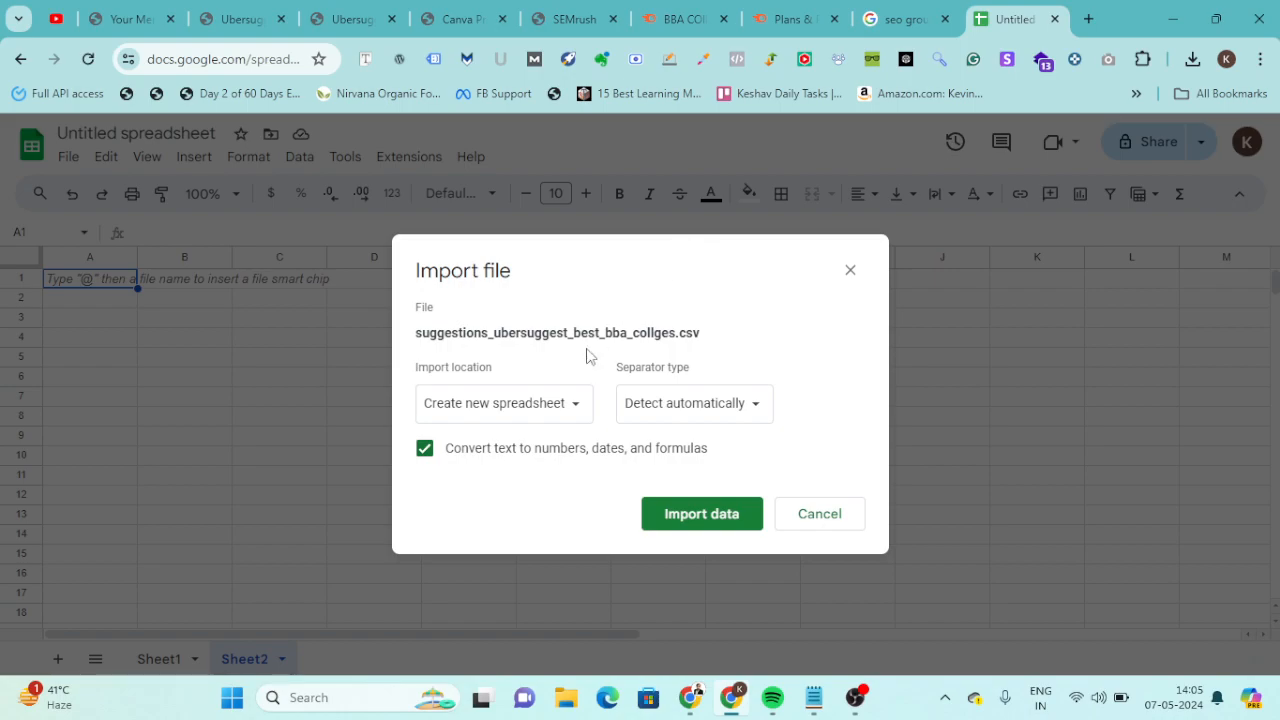
Import the Ubersuggest CSV data with the import location set to replace the current sheet.
{"action": "left_click", "coordinate": [543, 403]}
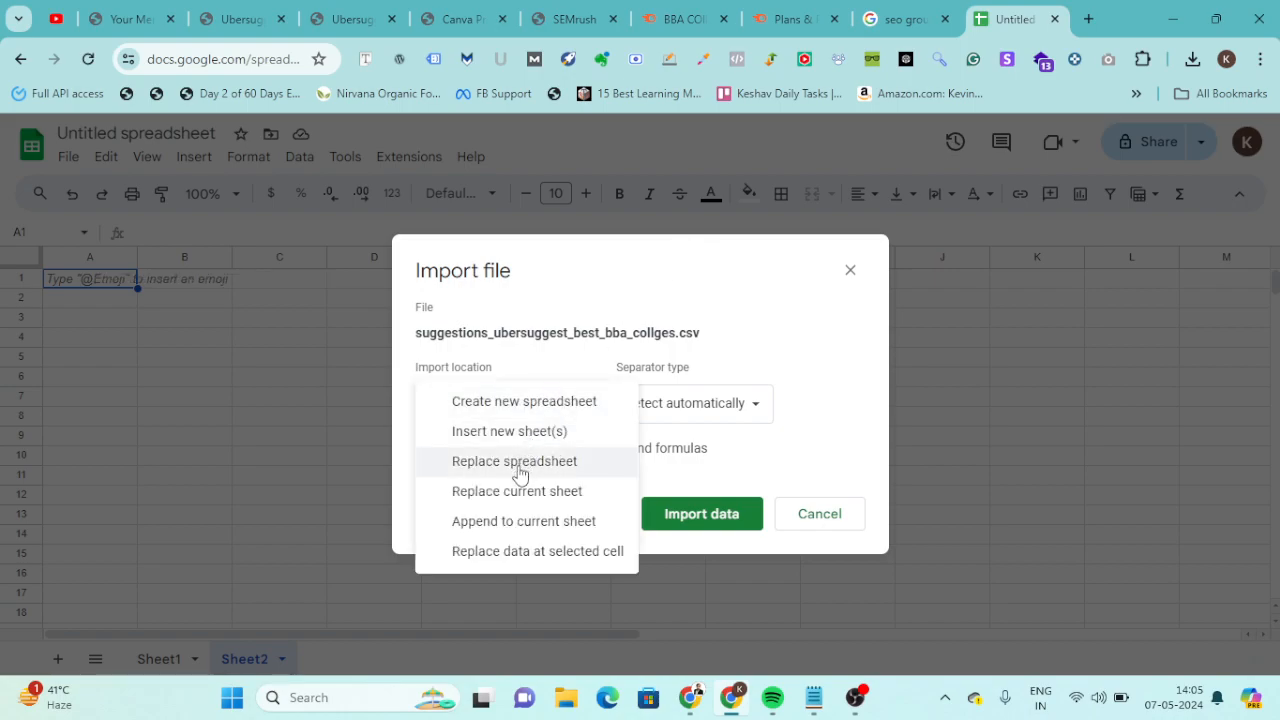
{"action": "left_click", "coordinate": [516, 496]}
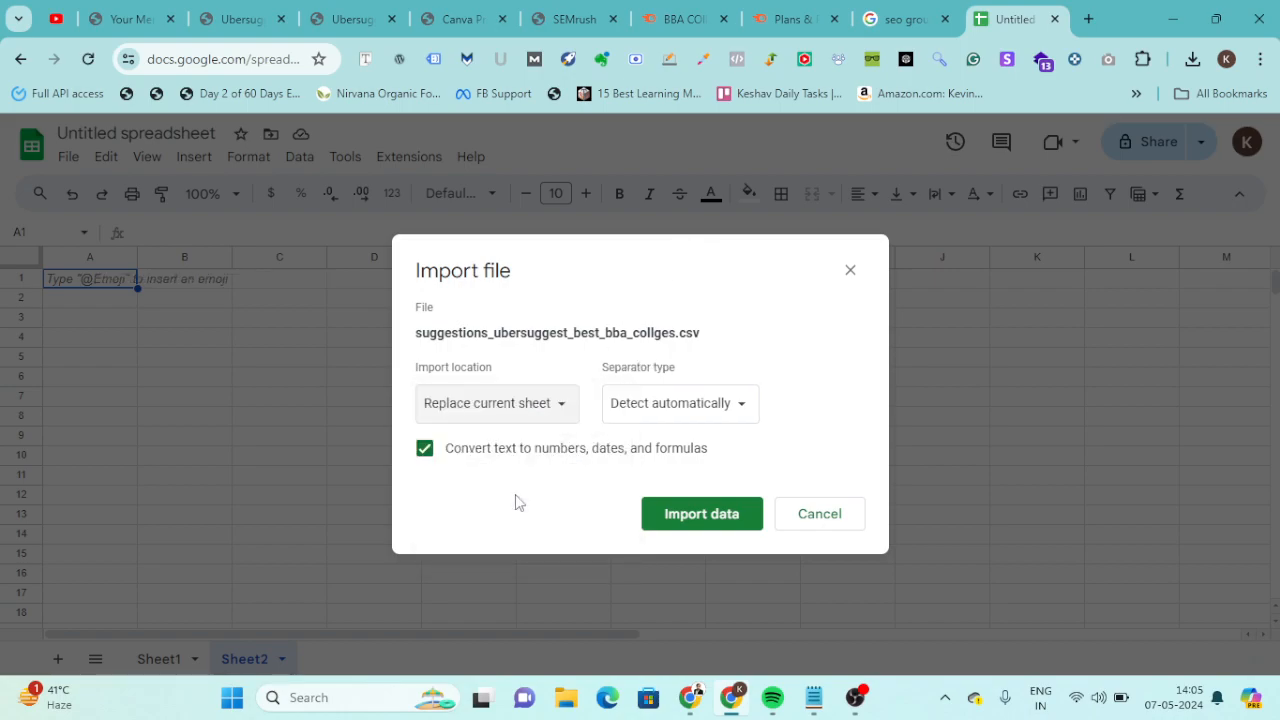
{"action": "left_click", "coordinate": [683, 515]}
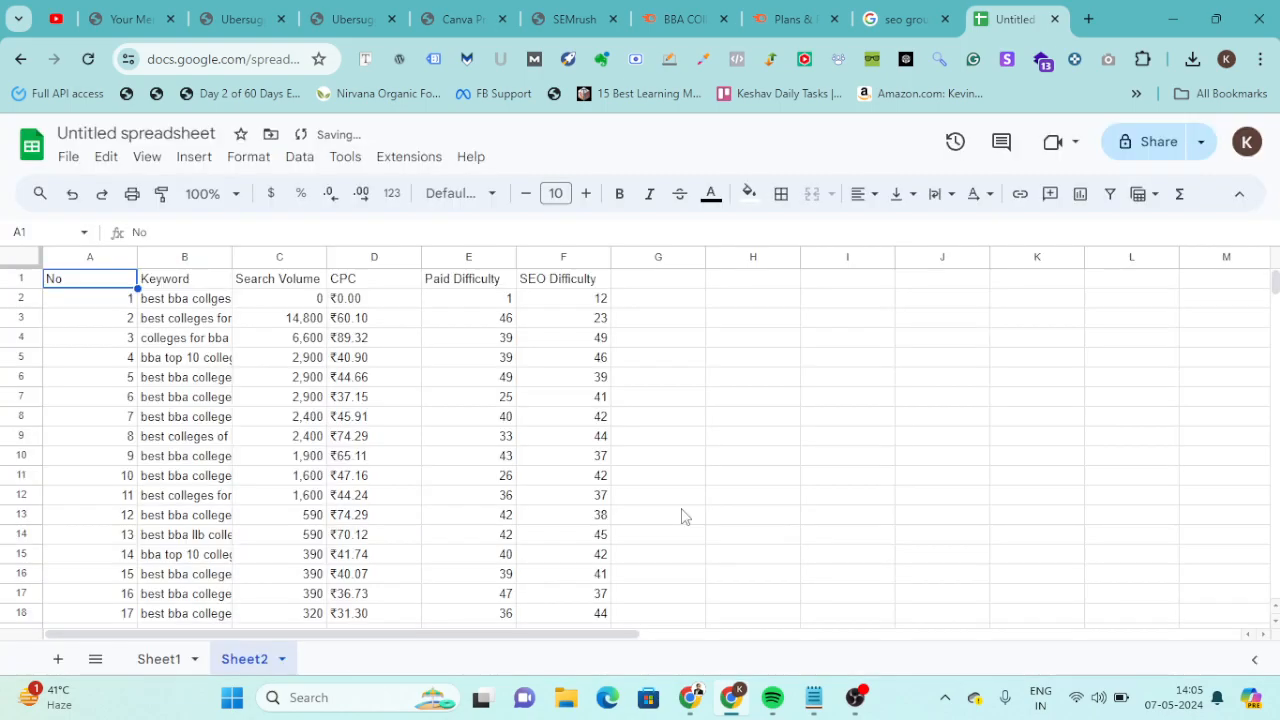
Delete the No, CPC and Paid Difficulty columns from the imported keyword data.
{"action": "left_click", "coordinate": [193, 322]}
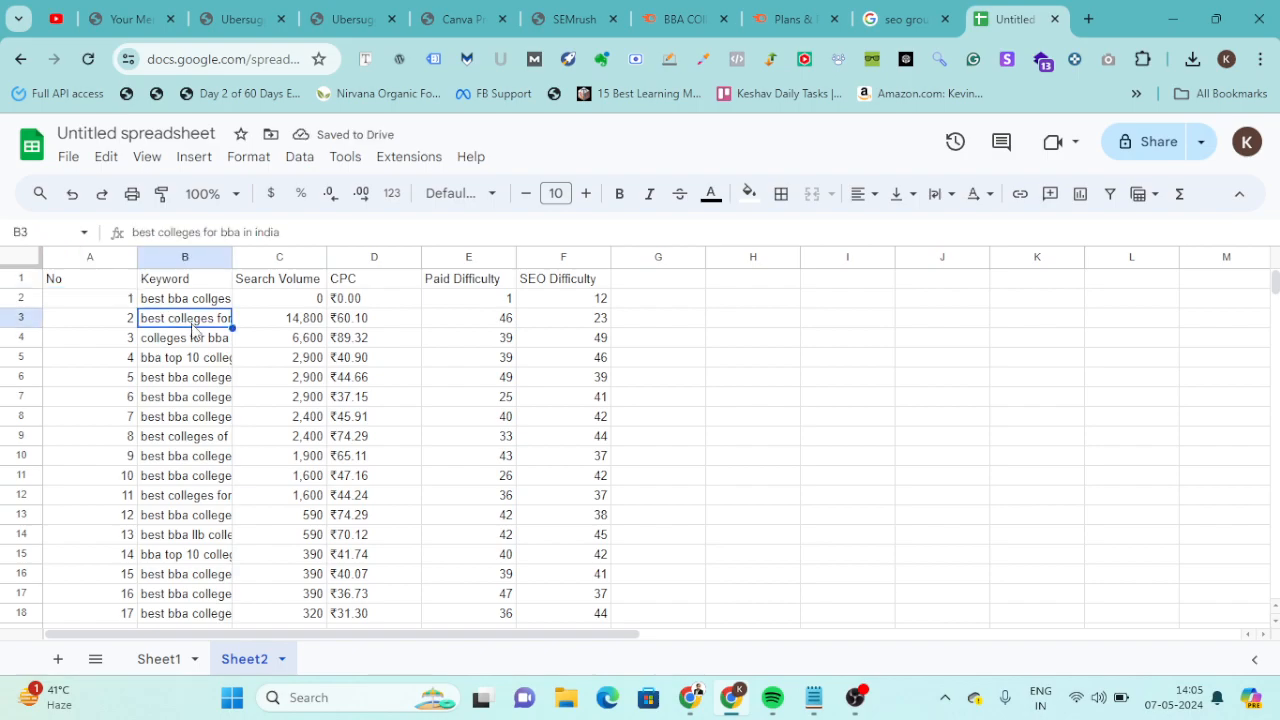
{"action": "left_click", "coordinate": [74, 258]}
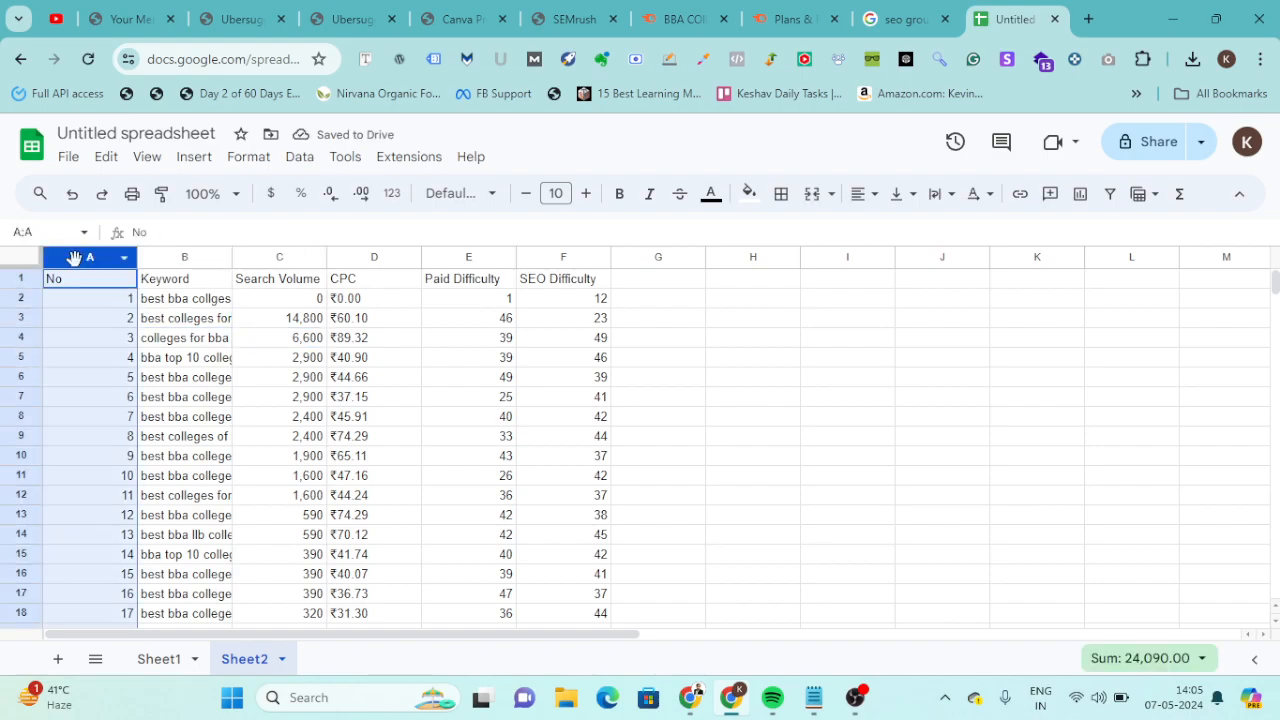
{"action": "right_click", "coordinate": [74, 258]}
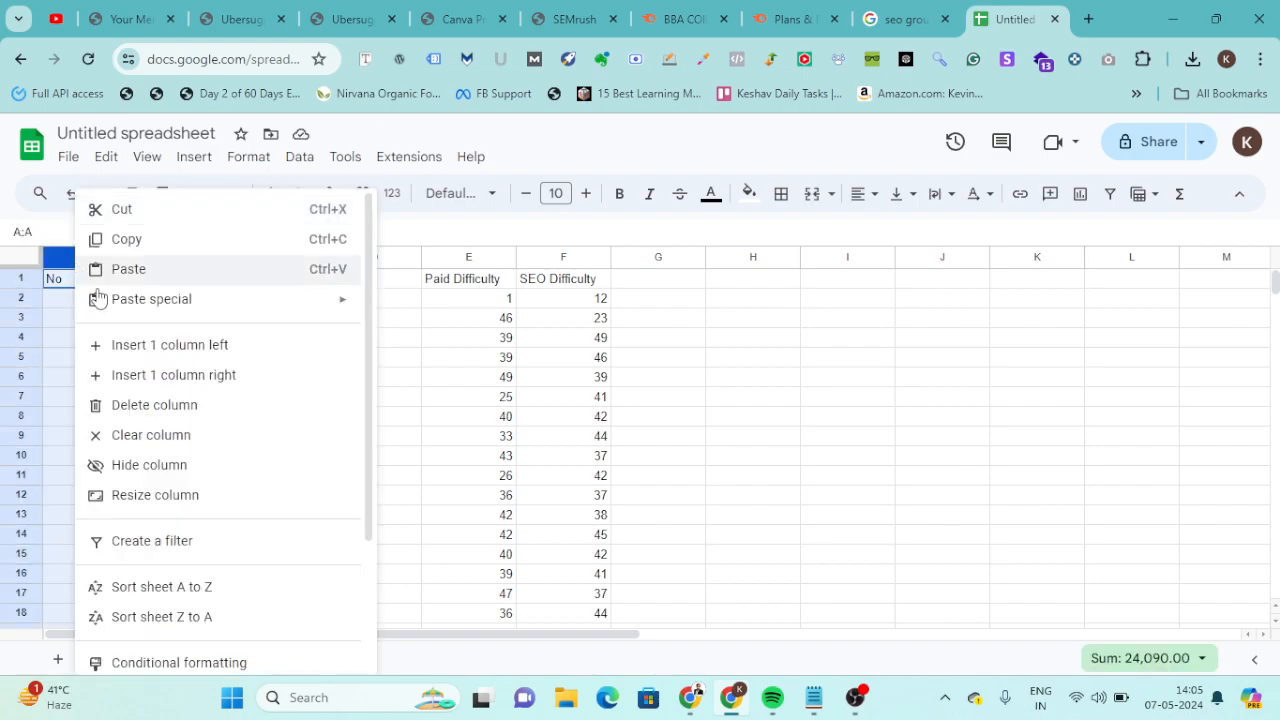
{"action": "left_click", "coordinate": [182, 416]}
{"action": "left_click_drag", "start_coordinate": [278, 257], "coordinate": [352, 257]}
{"action": "right_click", "coordinate": [352, 257]}
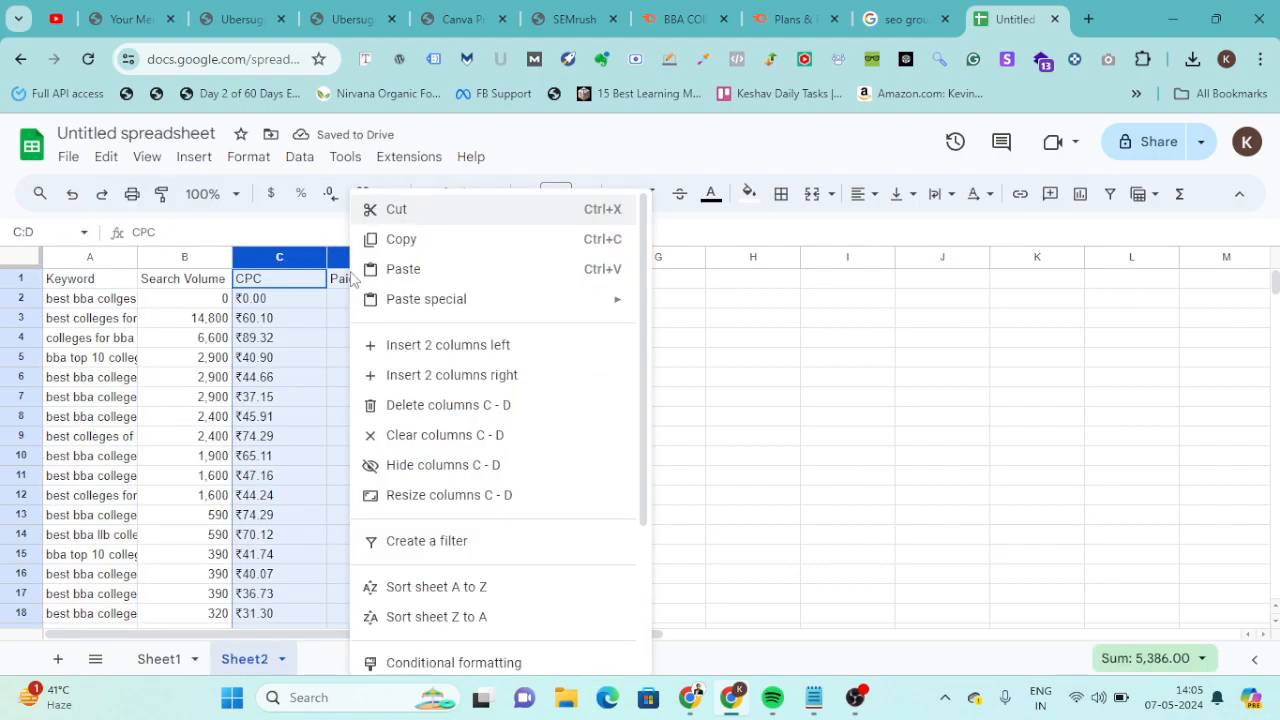
{"action": "left_click", "coordinate": [430, 404]}
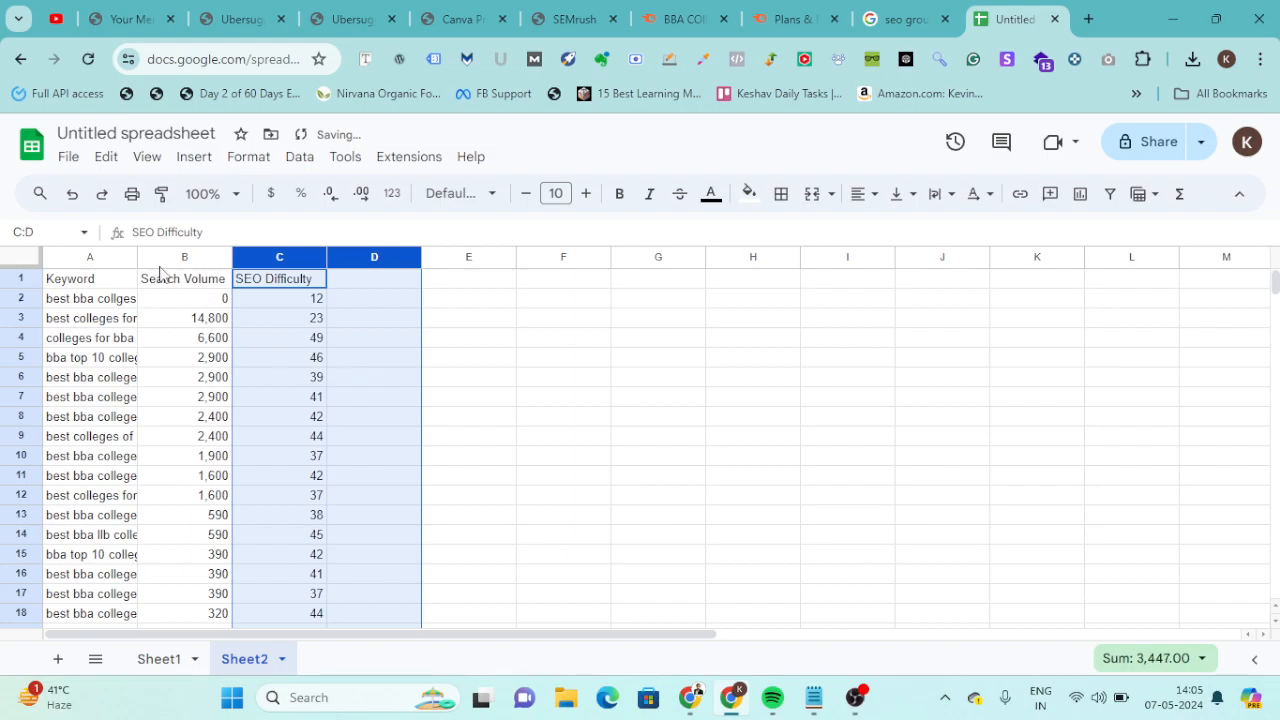
Widen the Keyword column to fit most of the keyword text.
{"action": "left_click_drag", "start_coordinate": [137, 257], "coordinate": [238, 257]}
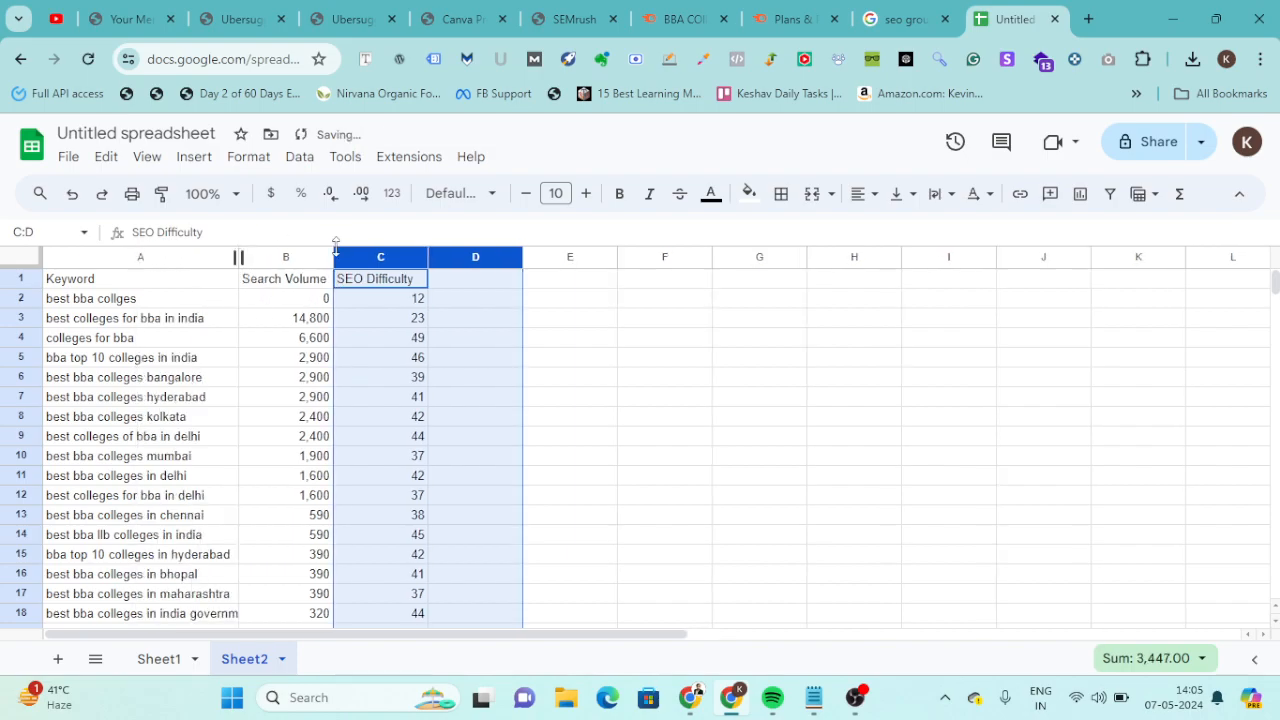
{"action": "left_click", "coordinate": [148, 299]}
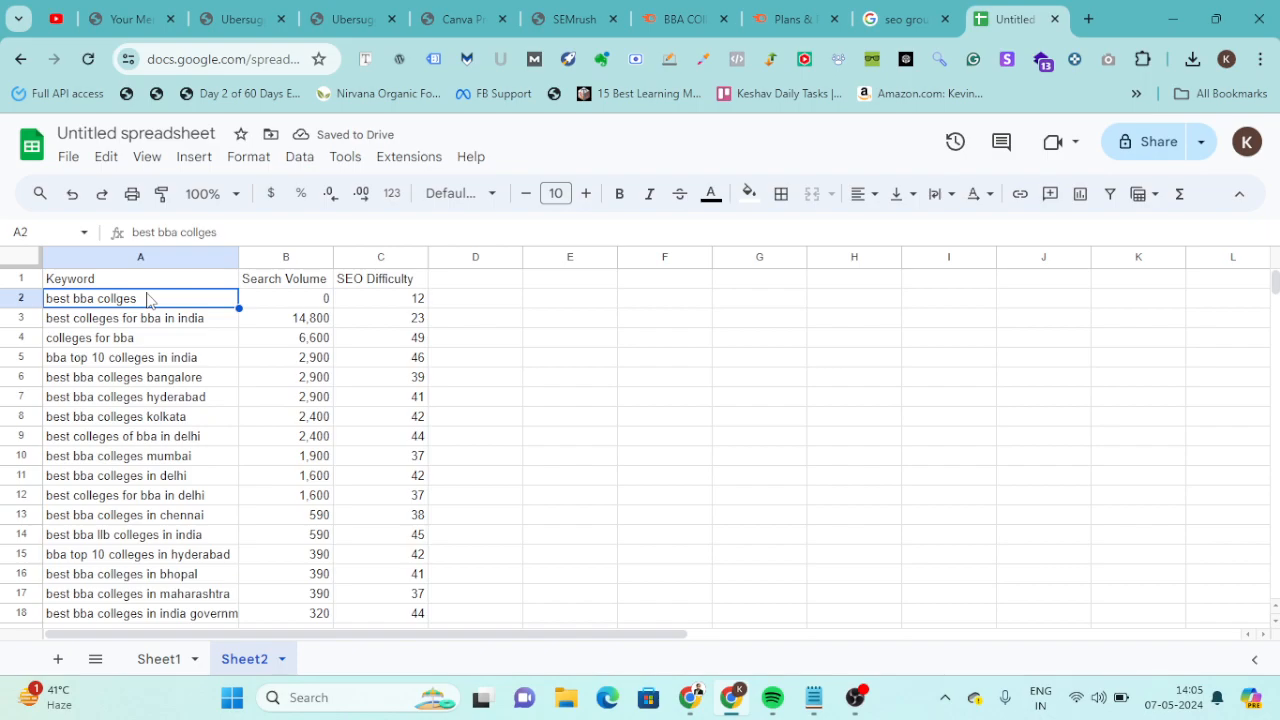
{"action": "left_click", "coordinate": [385, 349]}
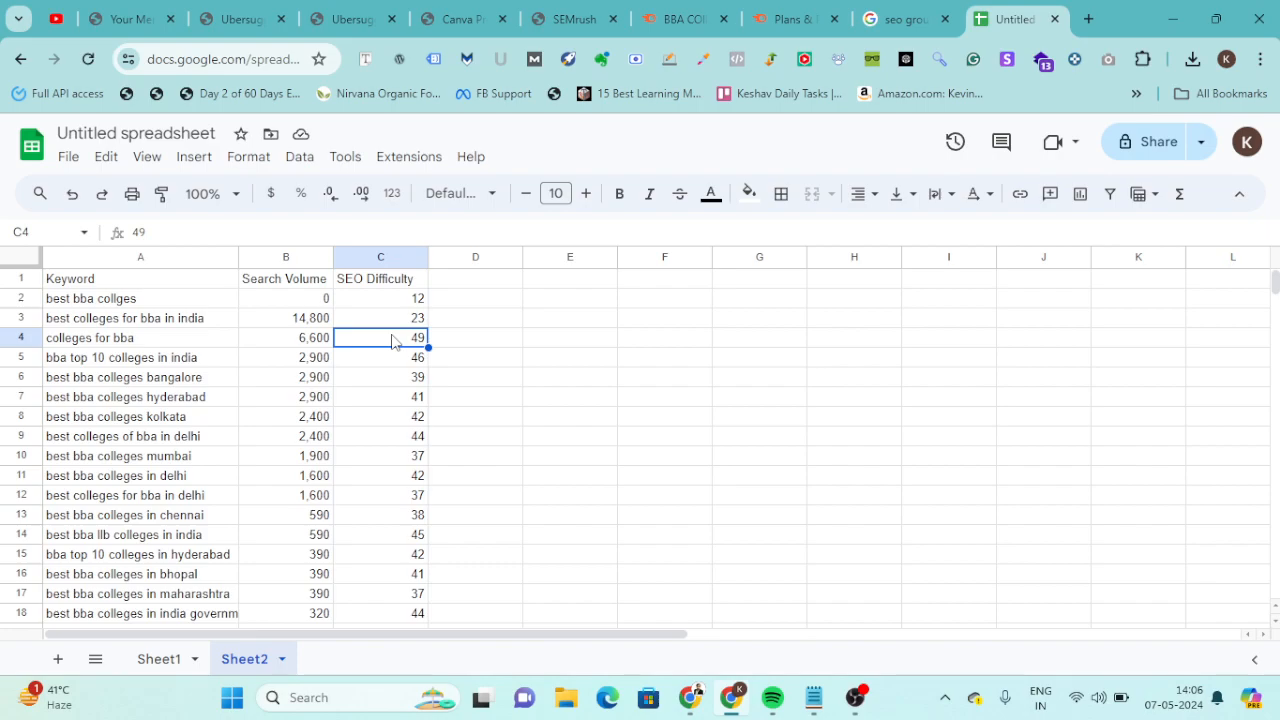
Clear the low-volume keyword rows from "best bba government colleges in indore" down to the end of the data (A33:C220).
{"action": "scroll", "coordinate": [391, 341], "scroll_direction": "down", "scroll_amount": 14}
{"action": "scroll", "coordinate": [355, 560], "scroll_direction": "up", "scroll_amount": 9}
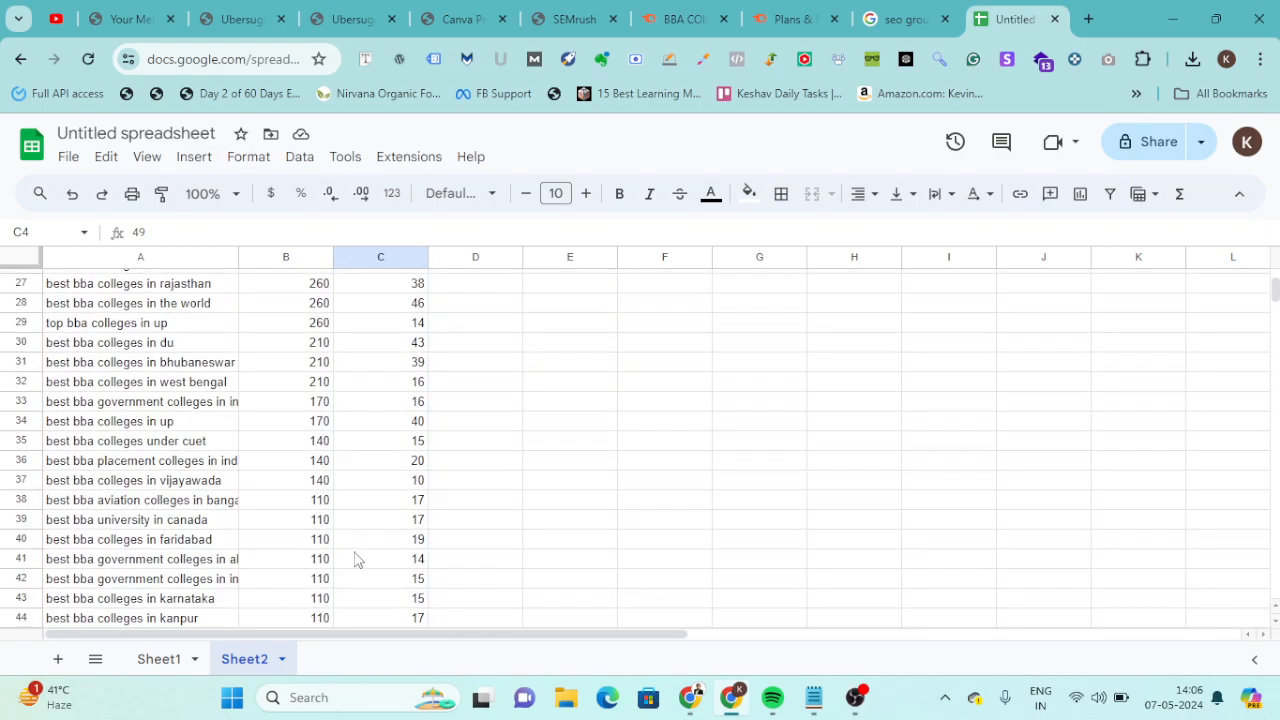
{"action": "left_click_drag", "start_coordinate": [146, 404], "coordinate": [411, 416]}
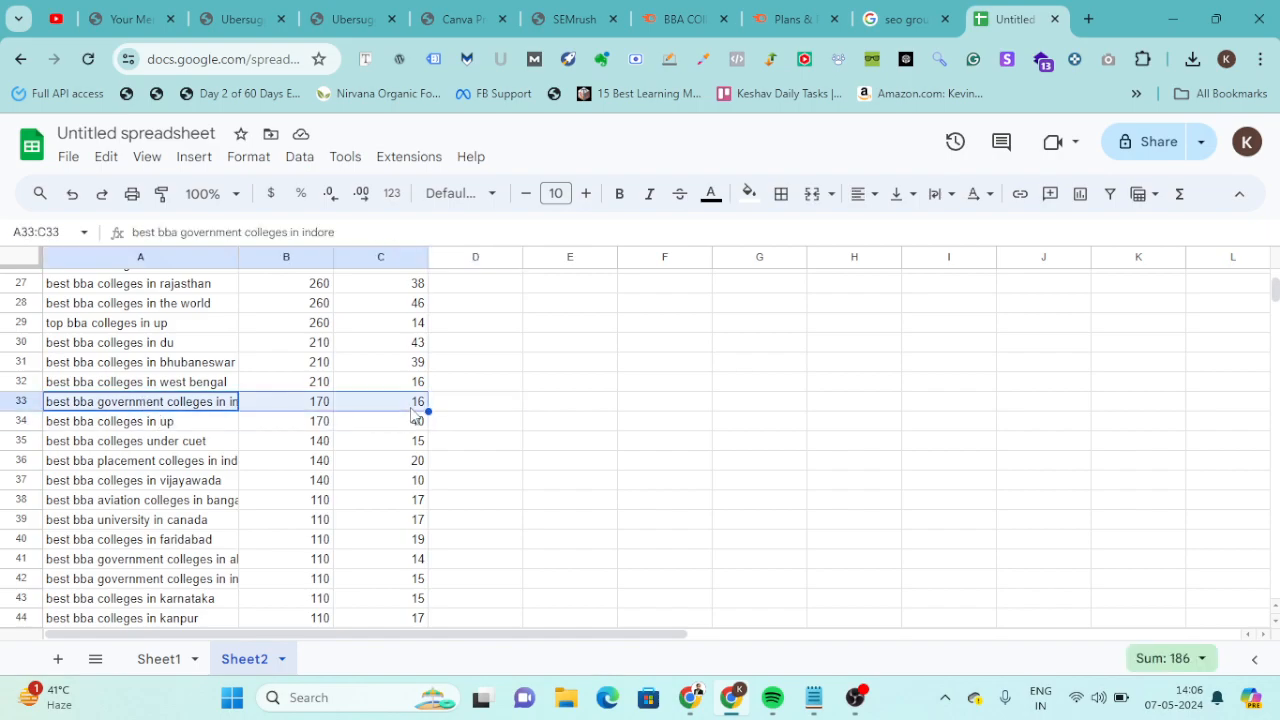
{"action": "key", "text": "ctrl+shift+Down"}
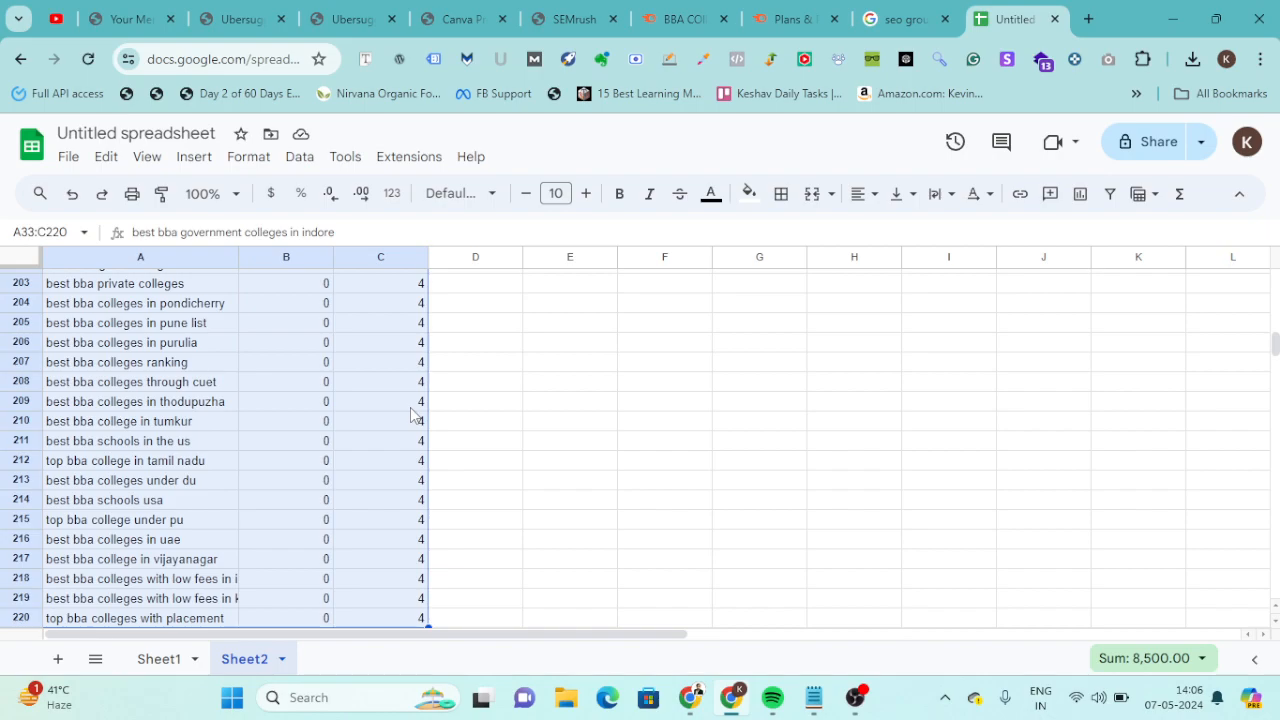
{"action": "key", "text": "Delete"}
Examine the remaining keywords in rows 2 to 32 along with their search volumes and SEO difficulty.
{"action": "scroll", "coordinate": [410, 408], "scroll_direction": "up", "scroll_amount": 20}
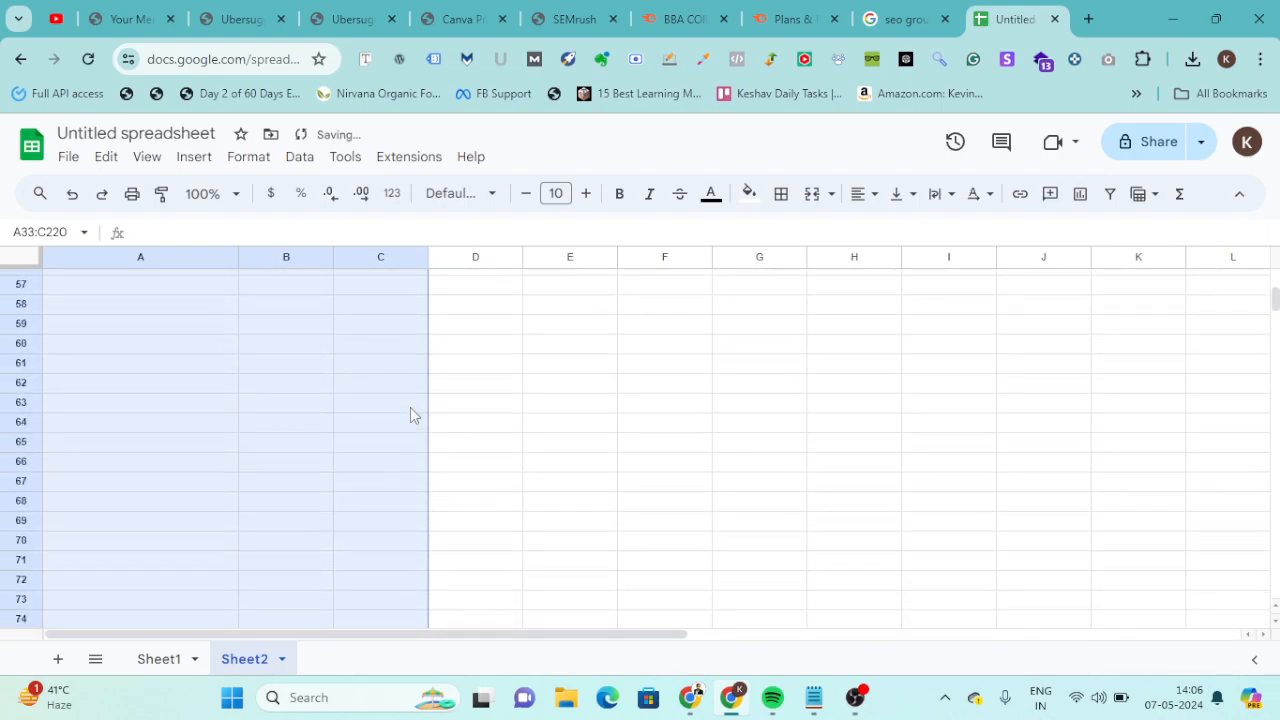
{"action": "scroll", "coordinate": [410, 415], "scroll_direction": "up", "scroll_amount": 10}
{"action": "scroll", "coordinate": [410, 415], "scroll_direction": "down", "scroll_amount": 4}
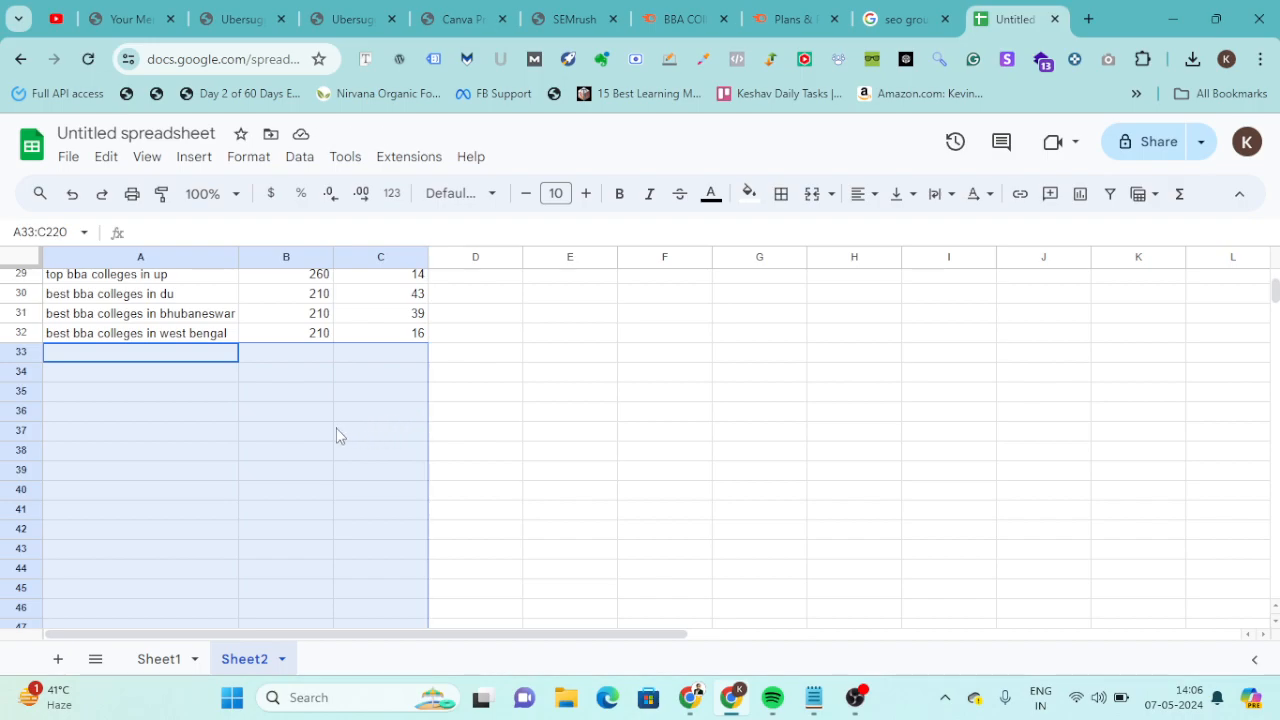
{"action": "scroll", "coordinate": [336, 430], "scroll_direction": "up", "scroll_amount": 3}
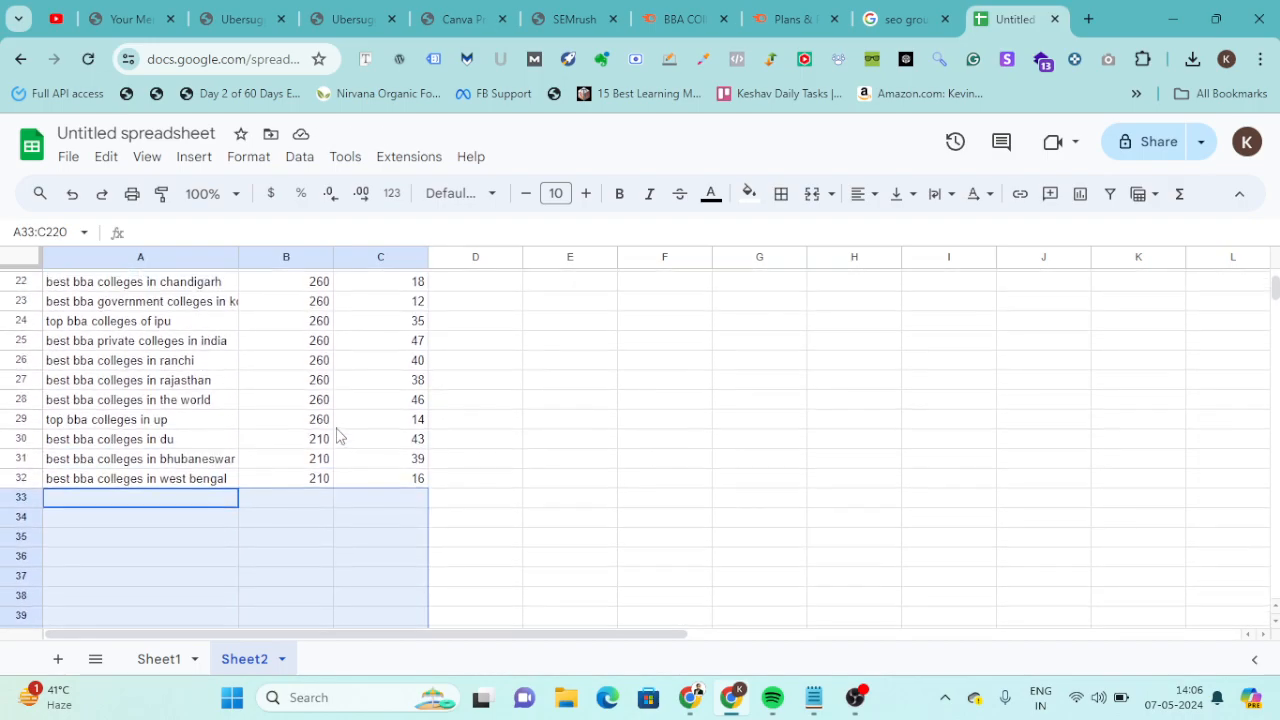
{"action": "scroll", "coordinate": [336, 435], "scroll_direction": "up", "scroll_amount": 7}
{"action": "scroll", "coordinate": [336, 435], "scroll_direction": "down", "scroll_amount": 2}
{"action": "scroll", "coordinate": [336, 435], "scroll_direction": "down", "scroll_amount": 2}
{"action": "scroll", "coordinate": [336, 435], "scroll_direction": "up", "scroll_amount": 2}
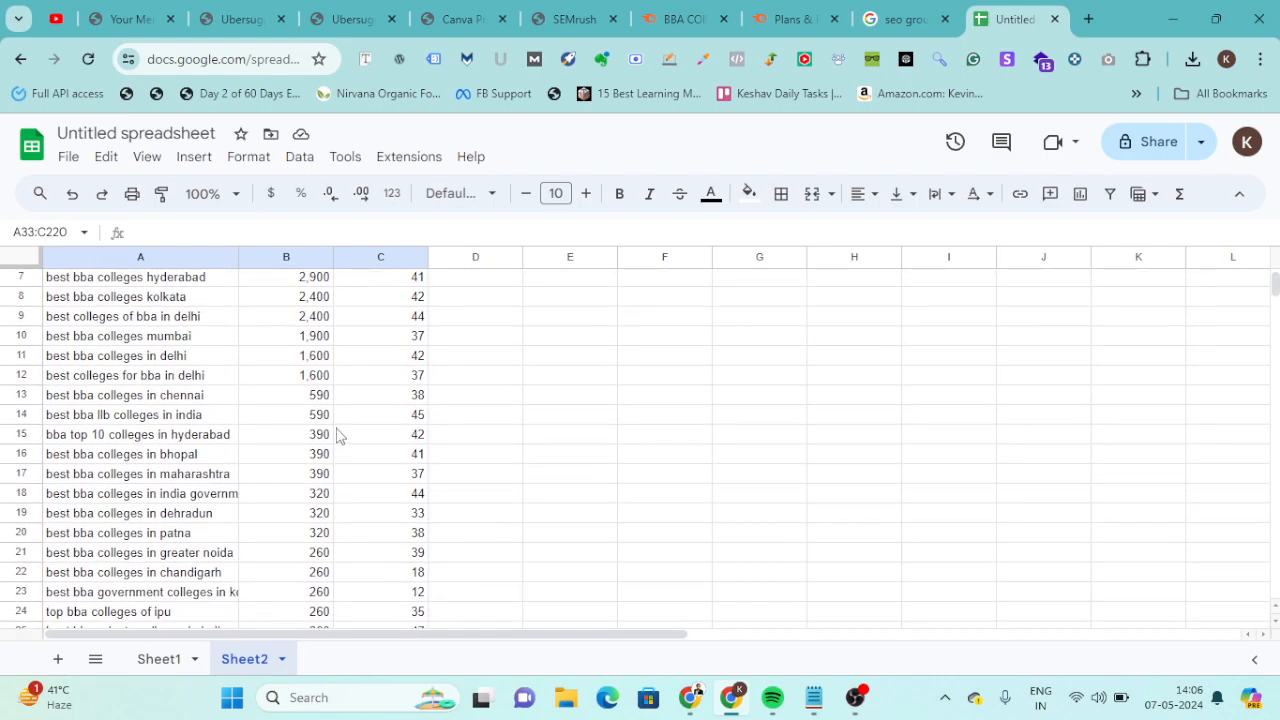
{"action": "scroll", "coordinate": [336, 435], "scroll_direction": "up", "scroll_amount": 2}
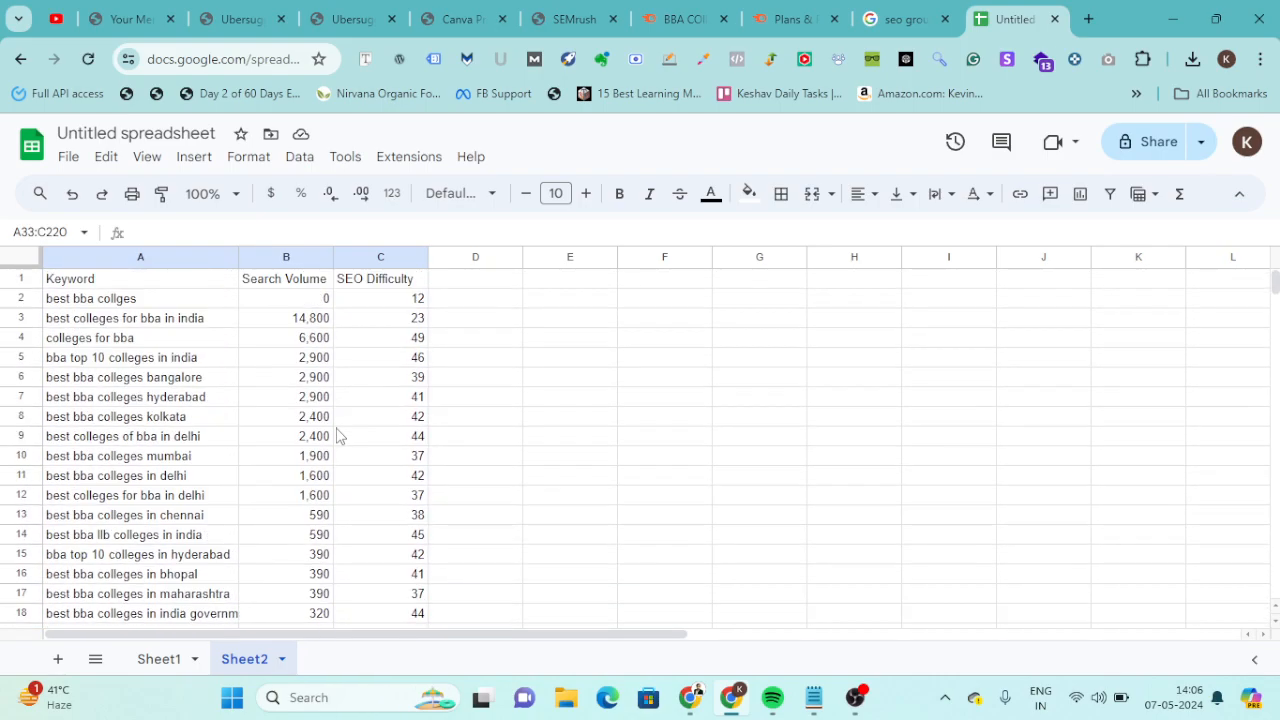
Delete the row of the misspelled keyword "best bba collges".
{"action": "left_click", "coordinate": [140, 303]}
{"action": "right_click", "coordinate": [140, 304]}
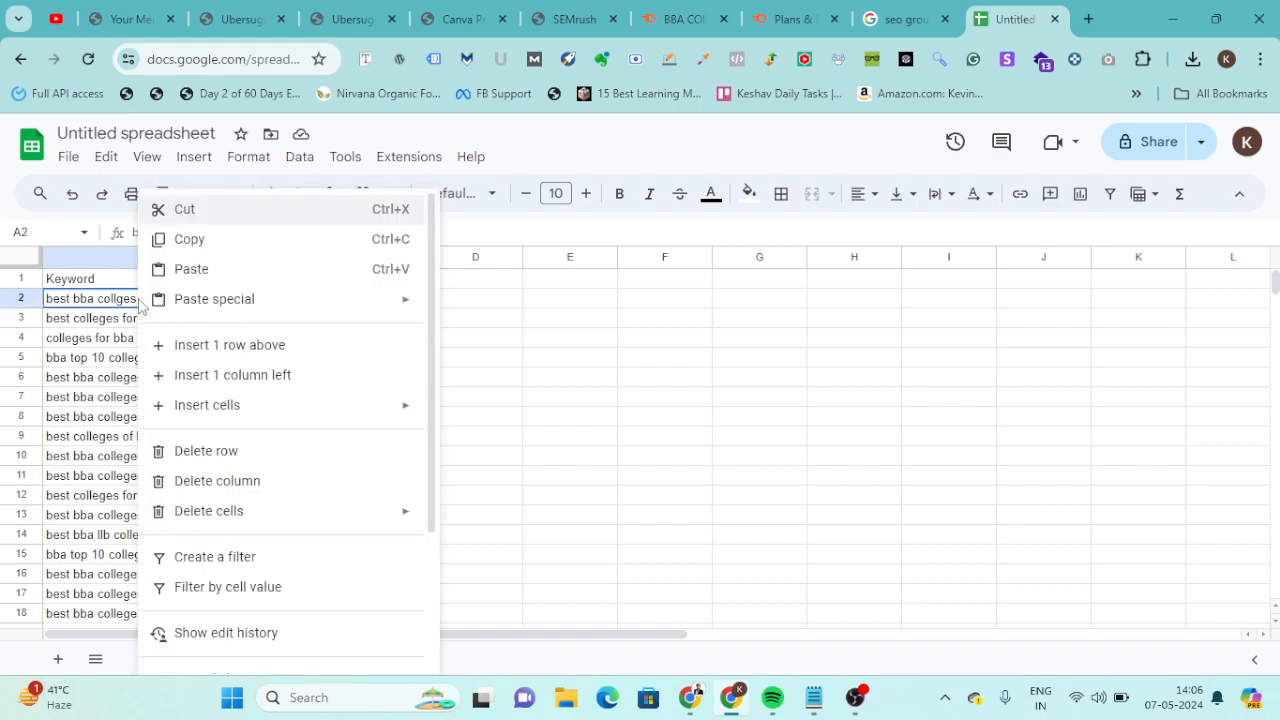
{"action": "left_click", "coordinate": [249, 452]}
Add a filter to the whole keyword table and sort it by SEO Difficulty in ascending order.
{"action": "key", "text": "ctrl+a"}
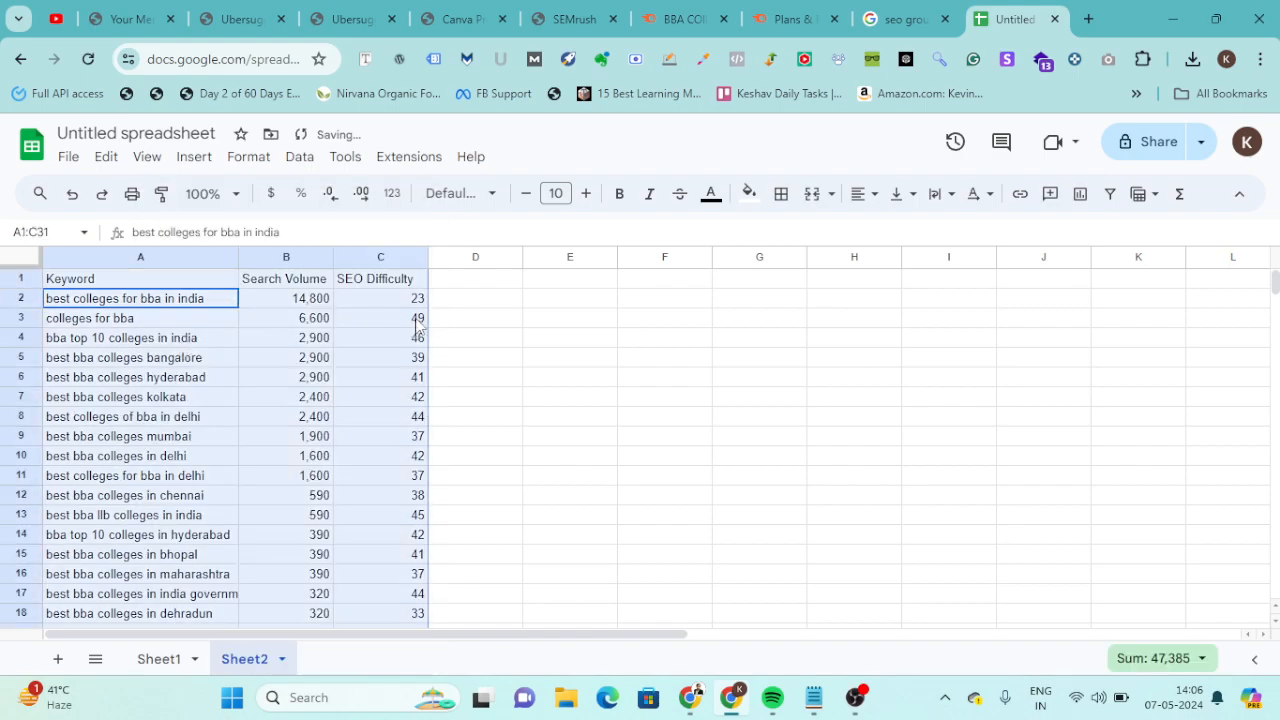
{"action": "left_click", "coordinate": [1107, 195]}
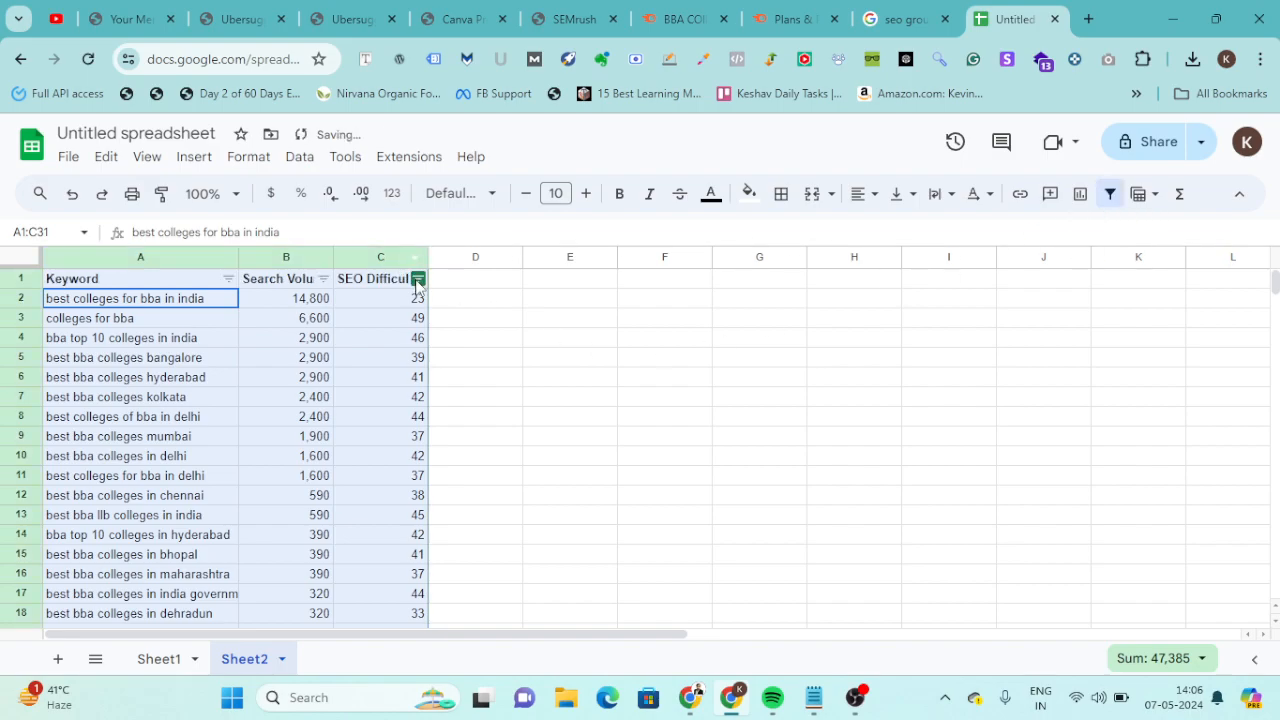
{"action": "left_click", "coordinate": [418, 279]}
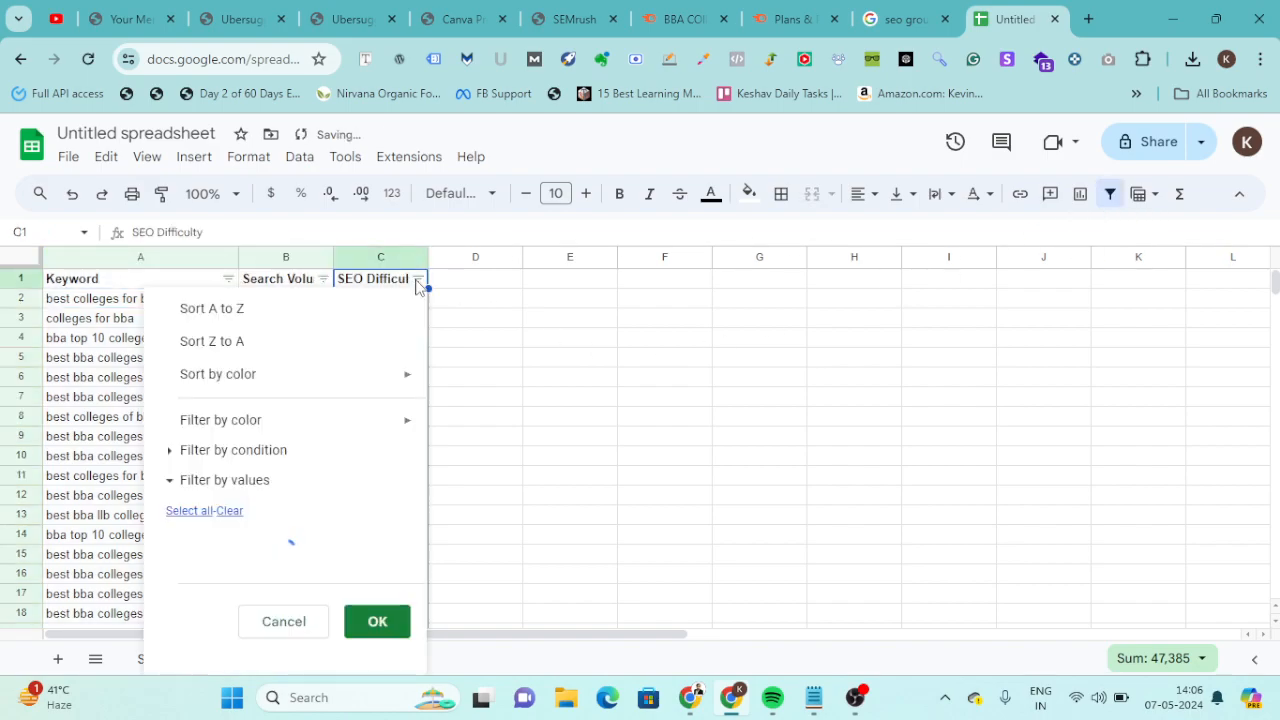
{"action": "left_click", "coordinate": [228, 316]}
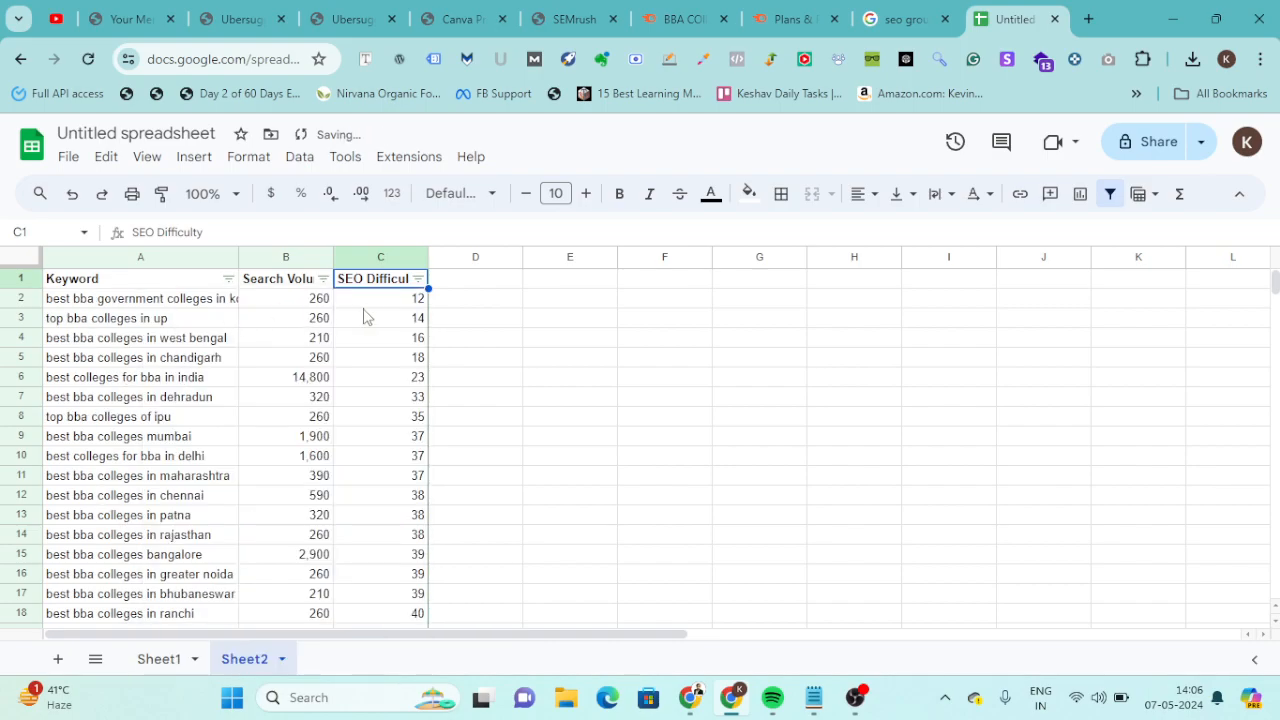
Examine the SEO difficulty of the top four keywords and the rows for best BBA colleges in India, Mumbai and Delhi.
{"action": "left_click_drag", "start_coordinate": [408, 300], "coordinate": [406, 367]}
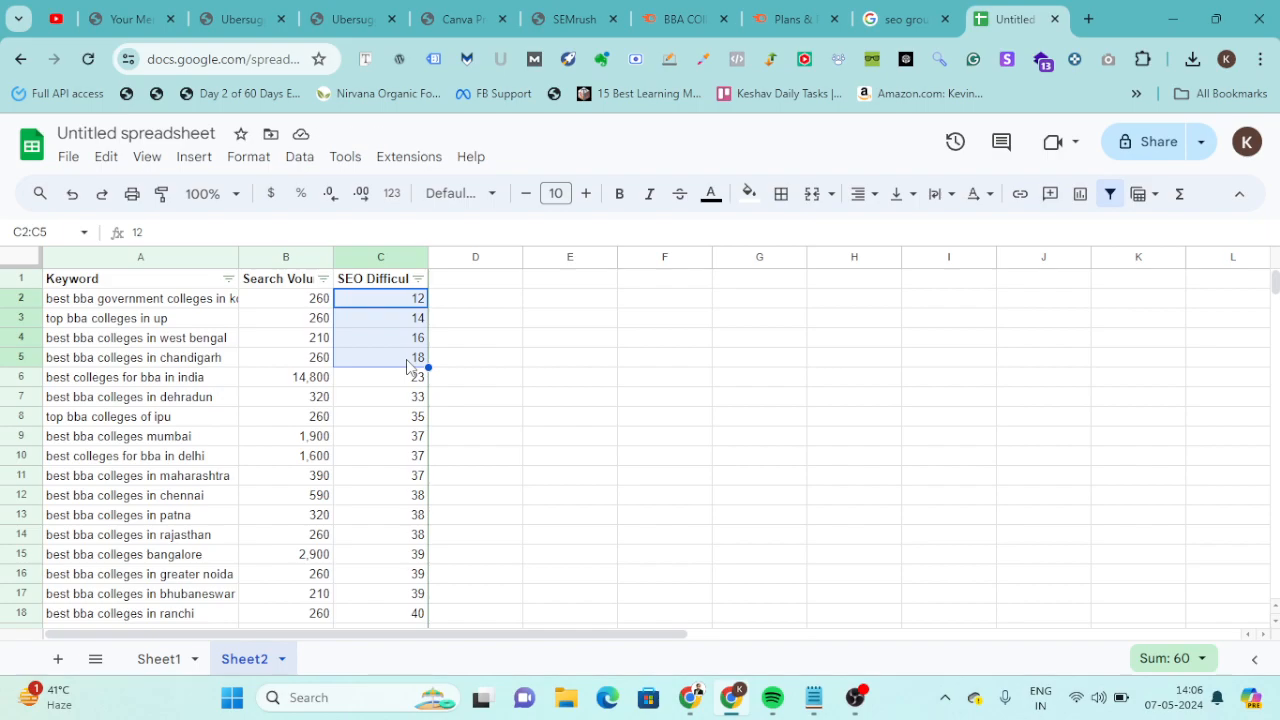
{"action": "left_click", "coordinate": [416, 300]}
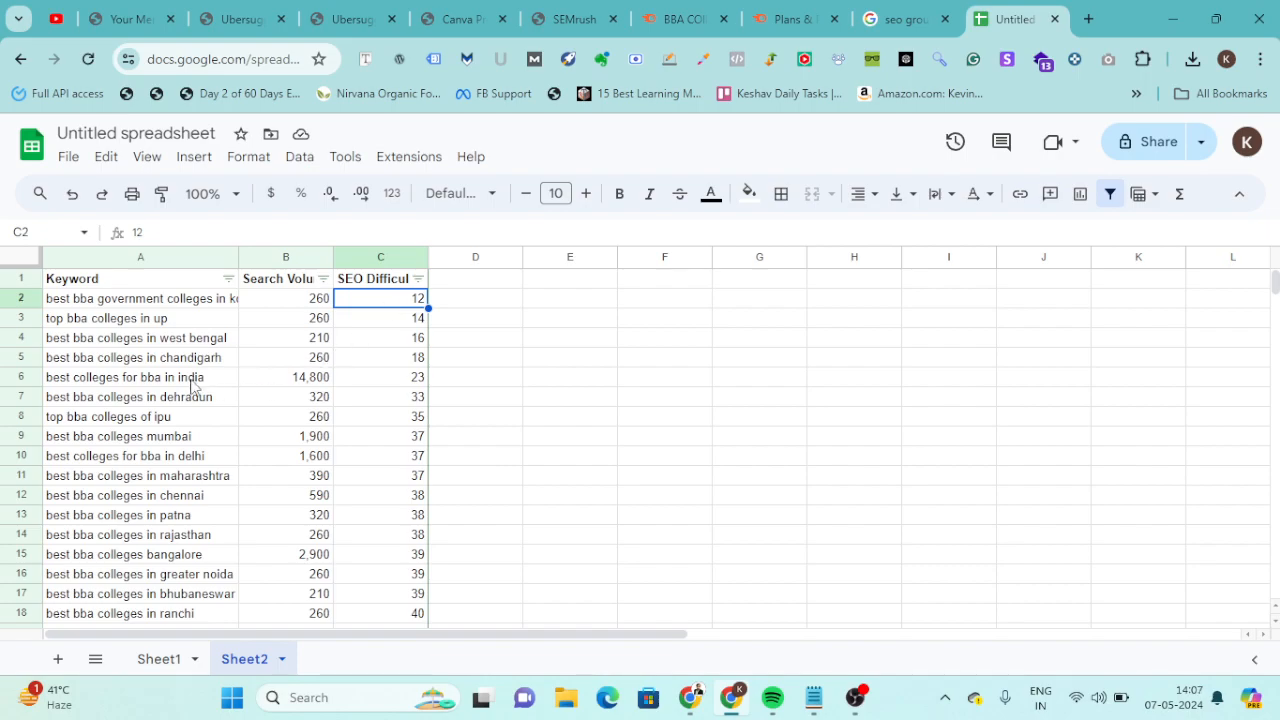
{"action": "left_click_drag", "start_coordinate": [192, 385], "coordinate": [396, 387]}
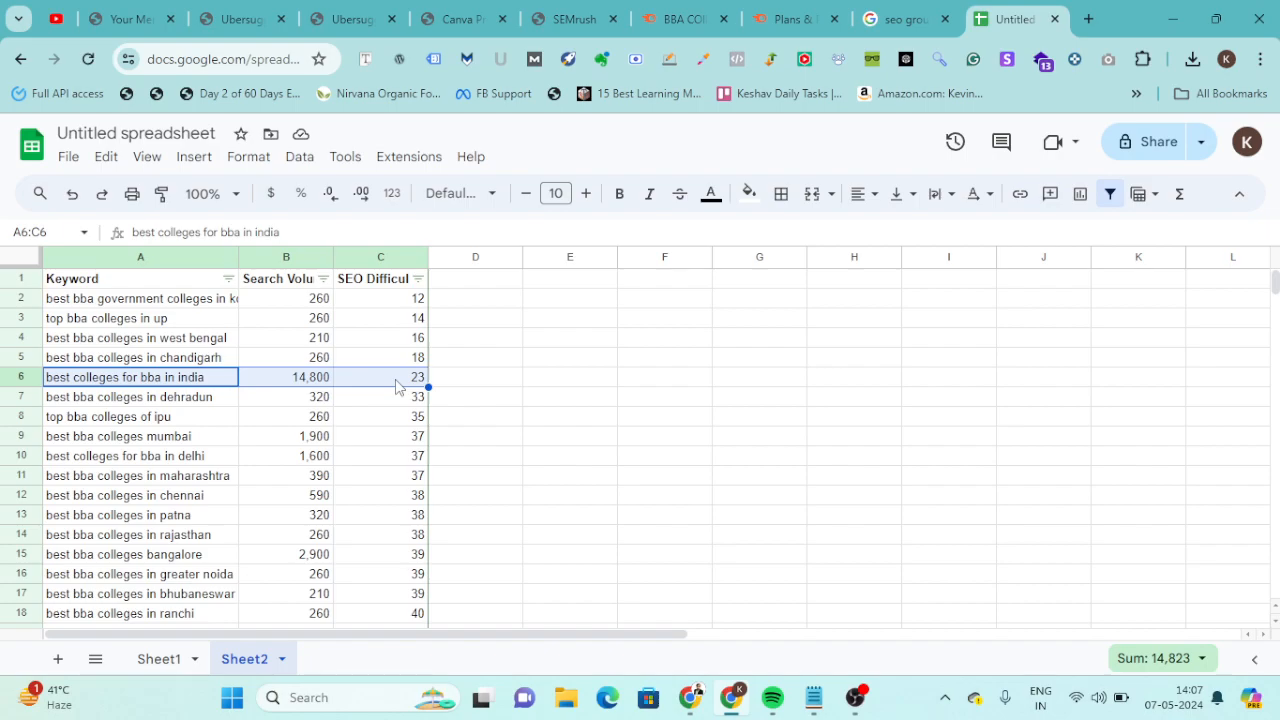
{"action": "left_click_drag", "start_coordinate": [197, 440], "coordinate": [397, 450]}
{"action": "left_click_drag", "start_coordinate": [209, 455], "coordinate": [379, 465]}
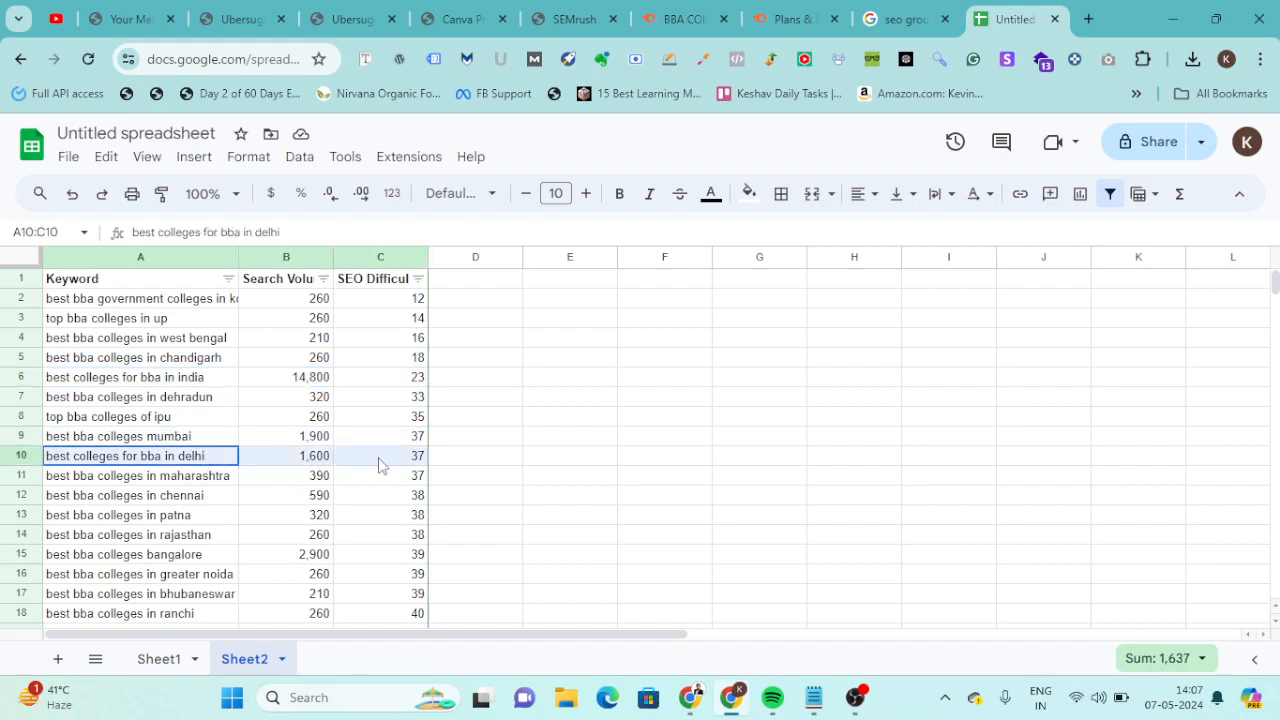
Examine the search volume and SEO difficulty of the Bangalore, UP and West Bengal keywords and of the last two keywords in the sorted list.
{"action": "left_click", "coordinate": [201, 566]}
{"action": "left_click_drag", "start_coordinate": [243, 567], "coordinate": [383, 569]}
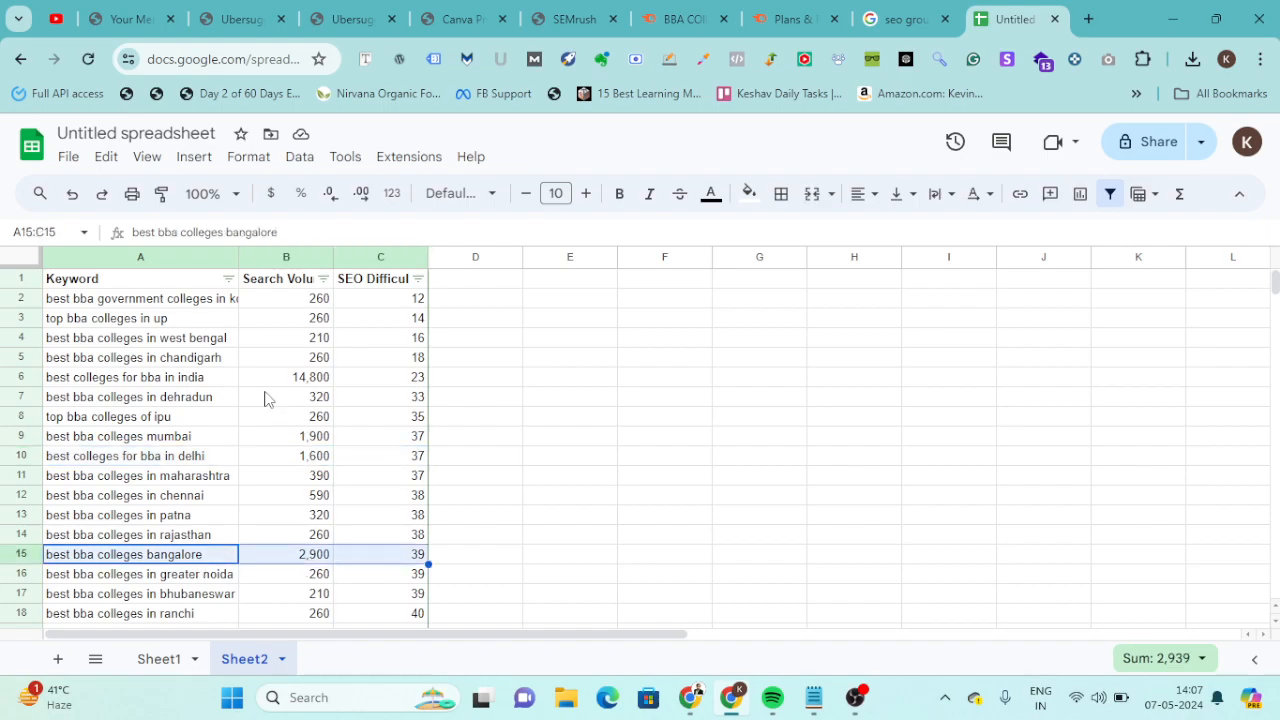
{"action": "left_click_drag", "start_coordinate": [200, 323], "coordinate": [383, 347]}
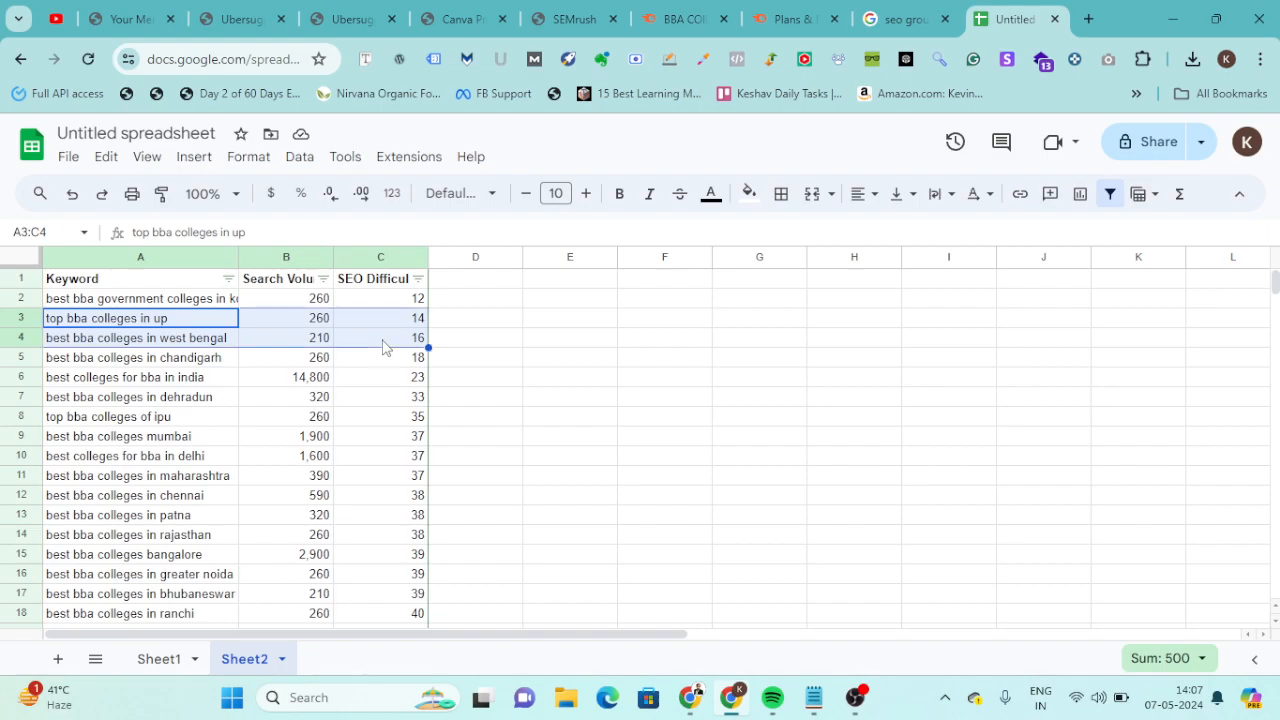
{"action": "scroll", "coordinate": [263, 455], "scroll_direction": "down", "scroll_amount": 4}
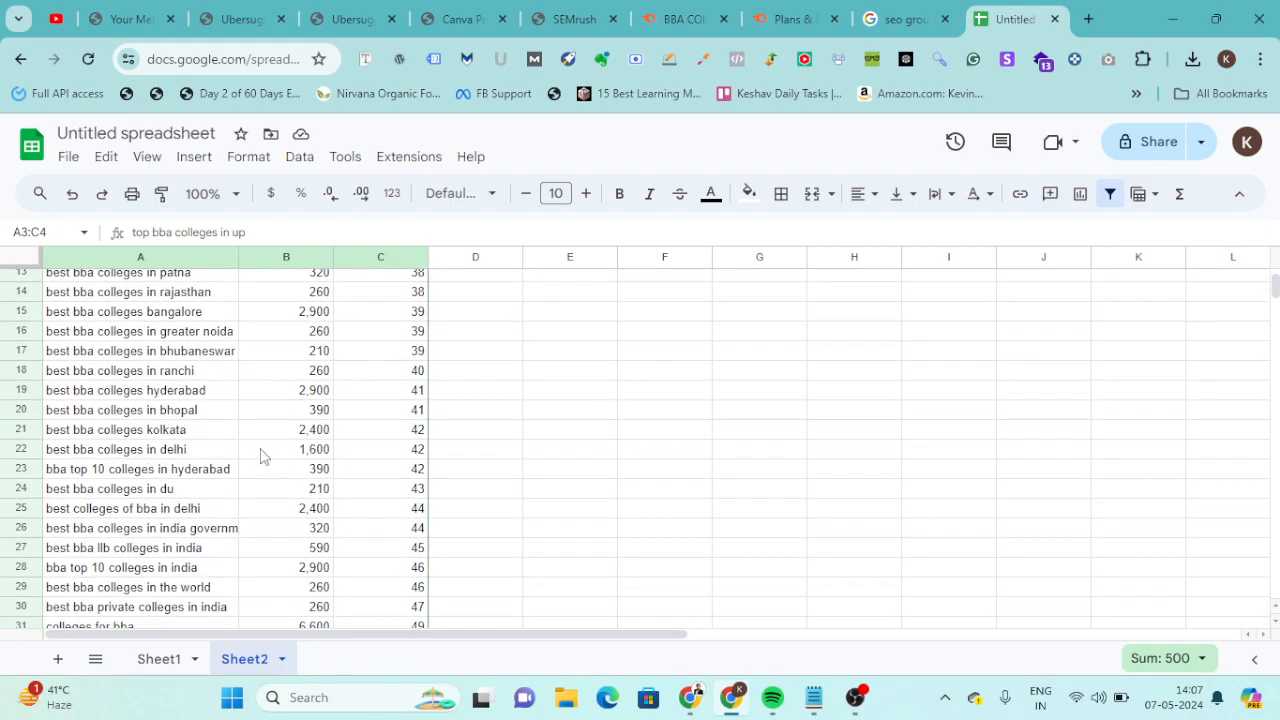
{"action": "scroll", "coordinate": [260, 455], "scroll_direction": "down", "scroll_amount": 3}
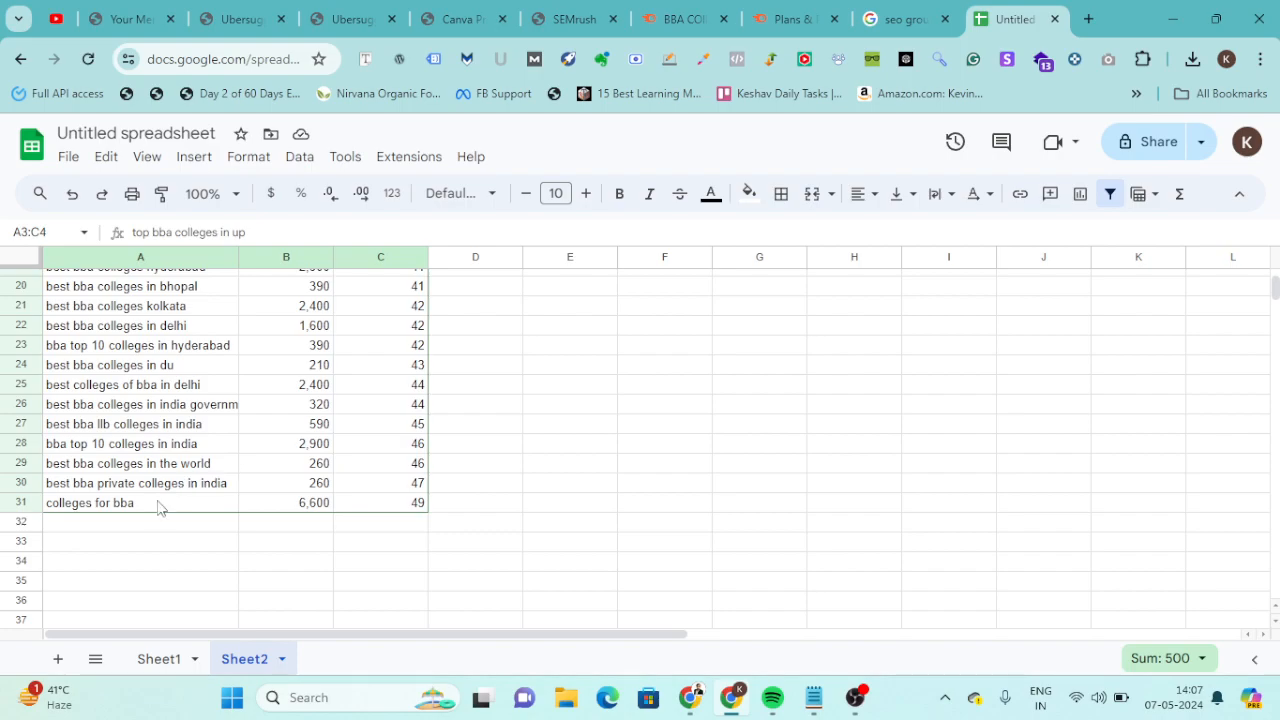
{"action": "left_click_drag", "start_coordinate": [160, 503], "coordinate": [400, 505]}
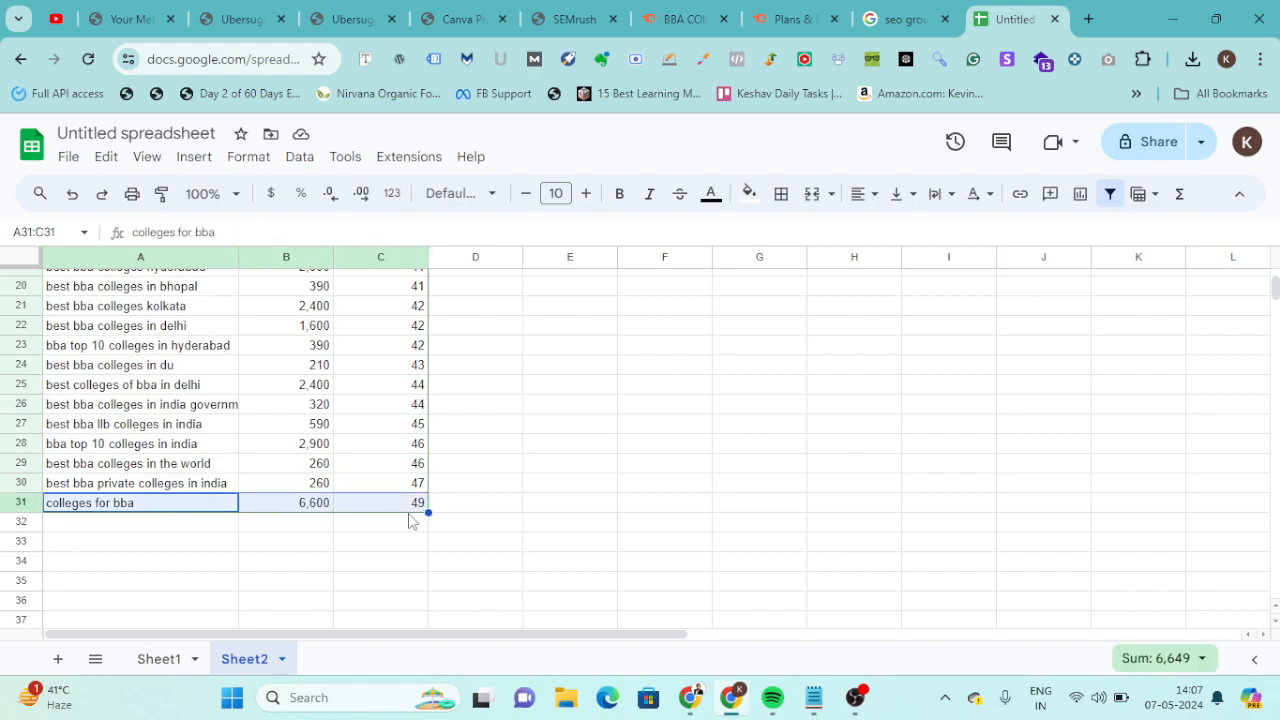
{"action": "left_click_drag", "start_coordinate": [200, 488], "coordinate": [423, 487]}
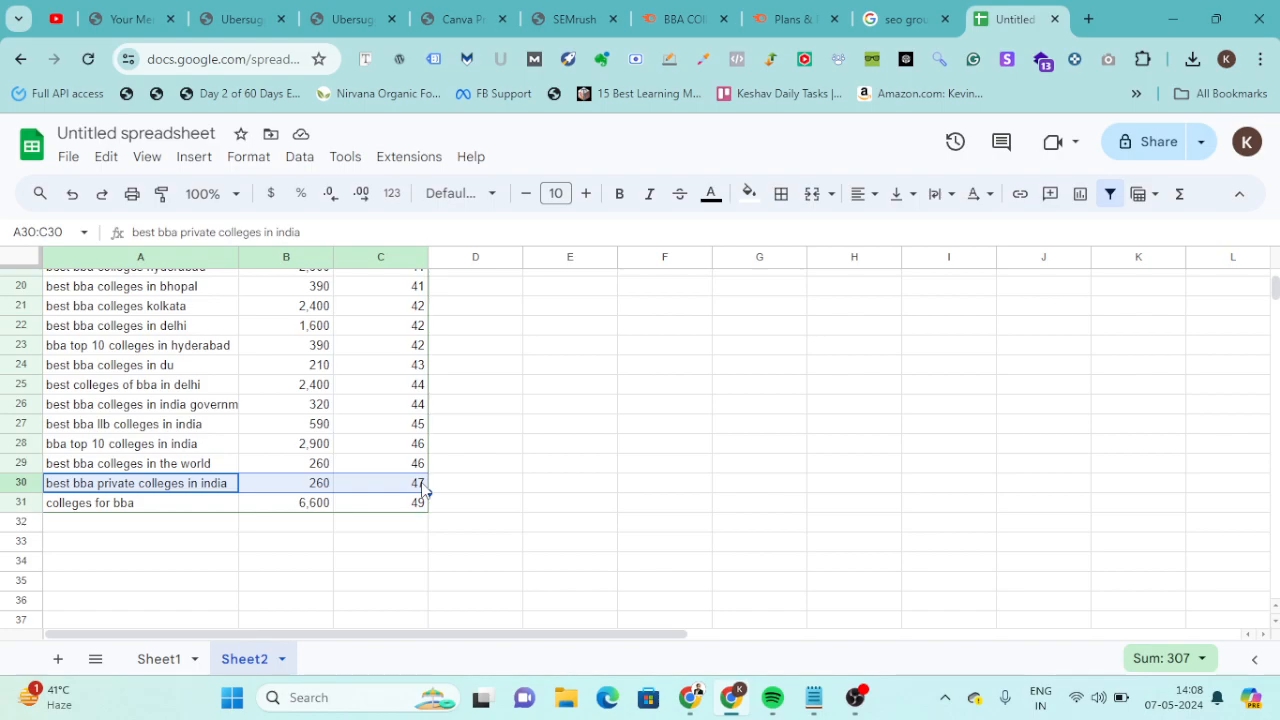
{"action": "scroll", "coordinate": [422, 488], "scroll_direction": "up", "scroll_amount": 5}
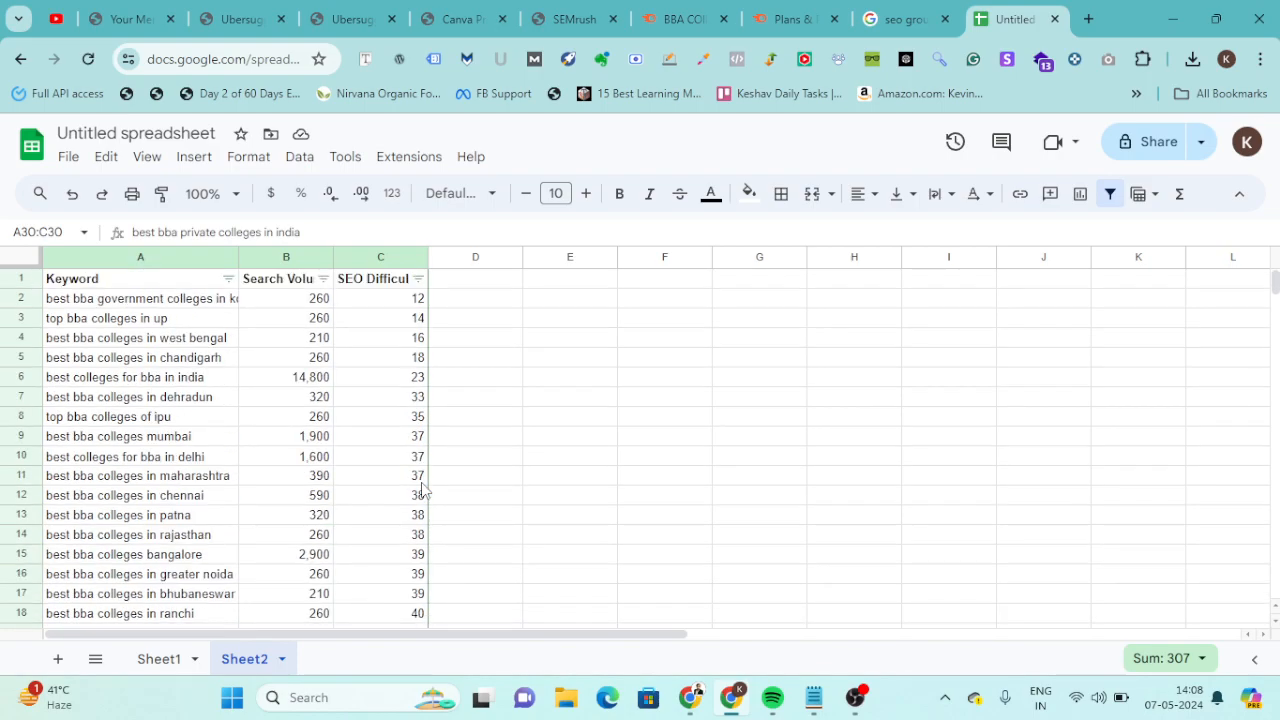
{"action": "scroll", "coordinate": [422, 488], "scroll_direction": "down", "scroll_amount": 2}
{"action": "scroll", "coordinate": [422, 488], "scroll_direction": "up", "scroll_amount": 3}
Copy the header and the five lowest-difficulty keyword rows, A1:C6, into a new sheet.
{"action": "left_click_drag", "start_coordinate": [72, 280], "coordinate": [389, 383]}
{"action": "key", "text": "ctrl+c"}
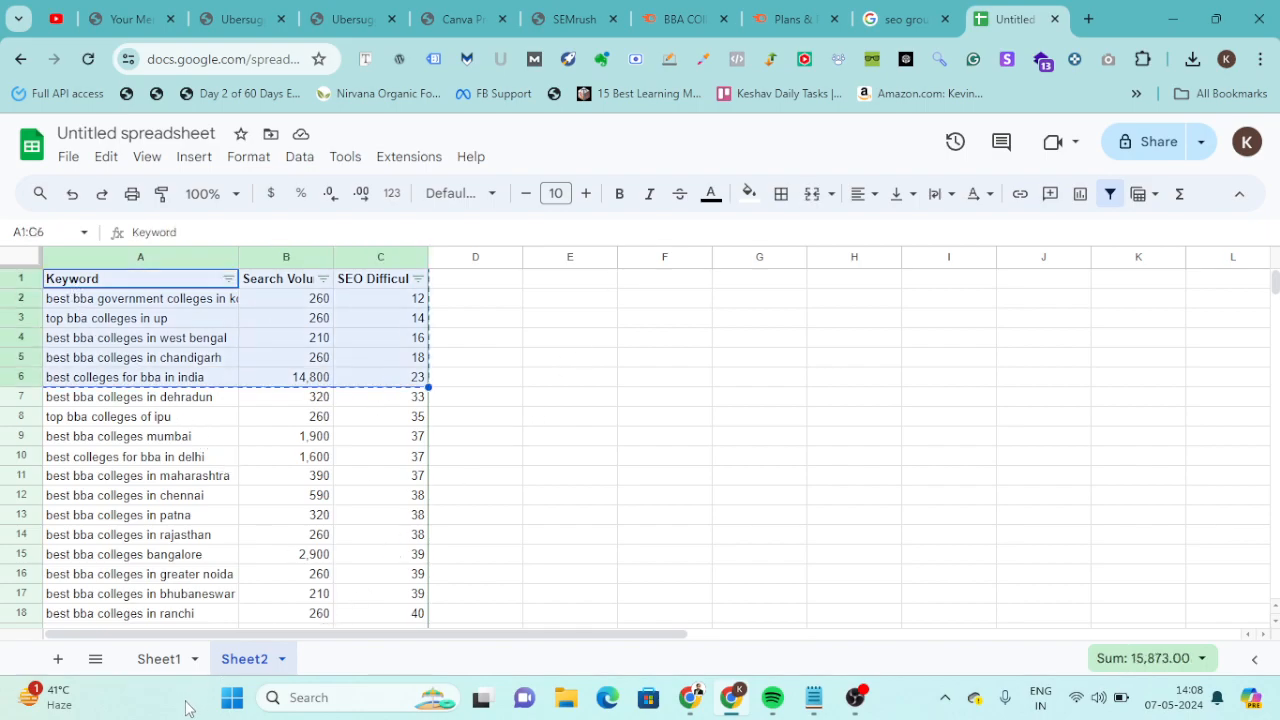
{"action": "key", "text": "shift+F11"}
{"action": "key", "text": "ctrl+v"}
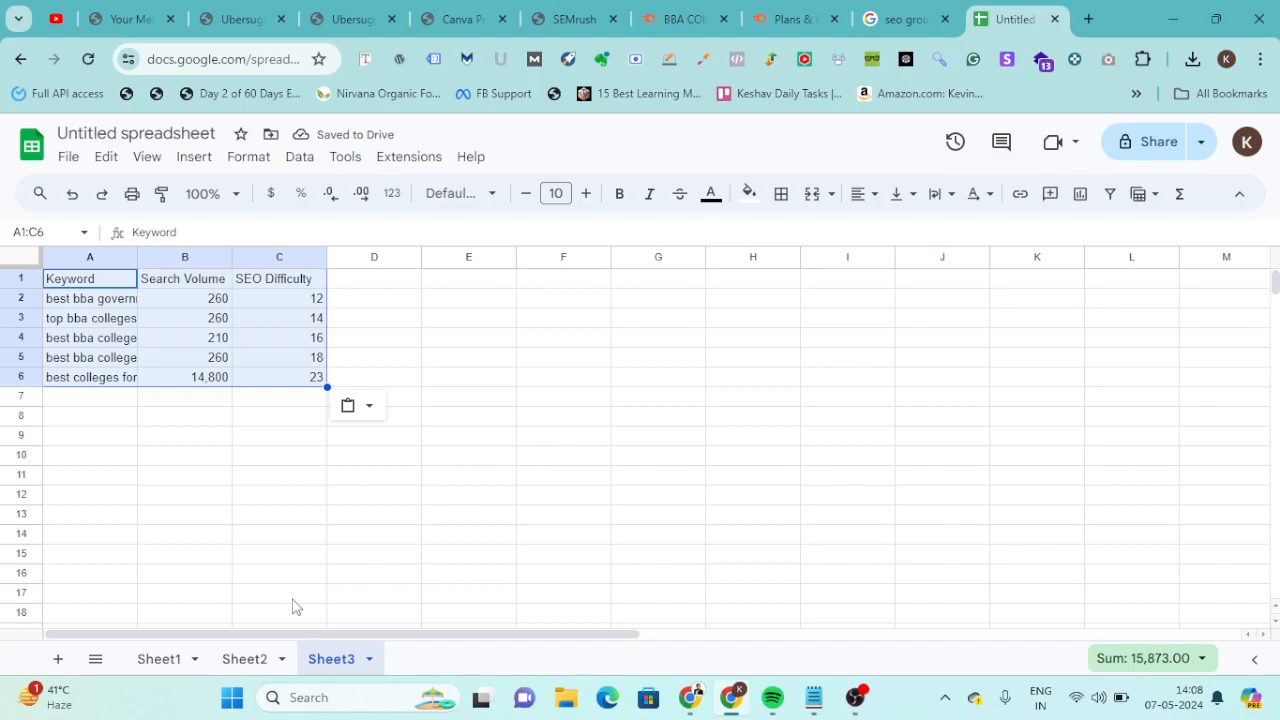
Switch to the Semrush Keyword Magic Tool and search for "mba colleges" in place of the BBA query.
{"action": "left_click", "coordinate": [620, 22]}
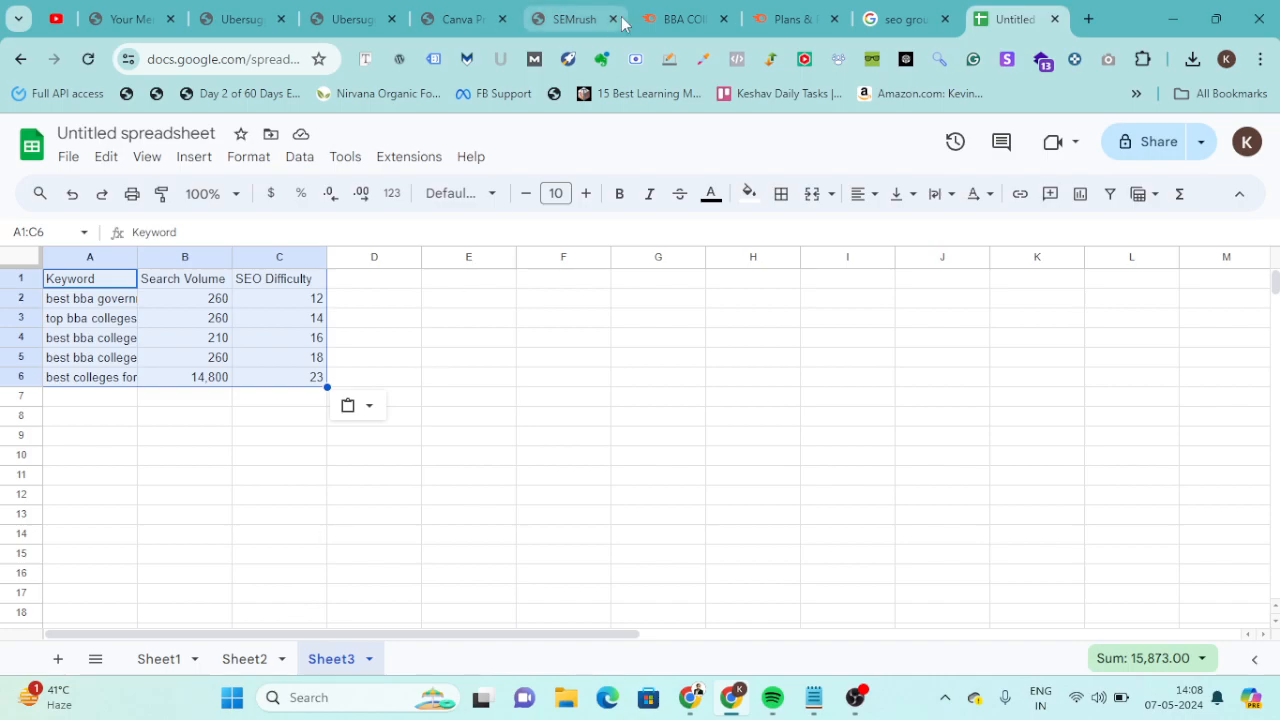
{"action": "left_click", "coordinate": [650, 19]}
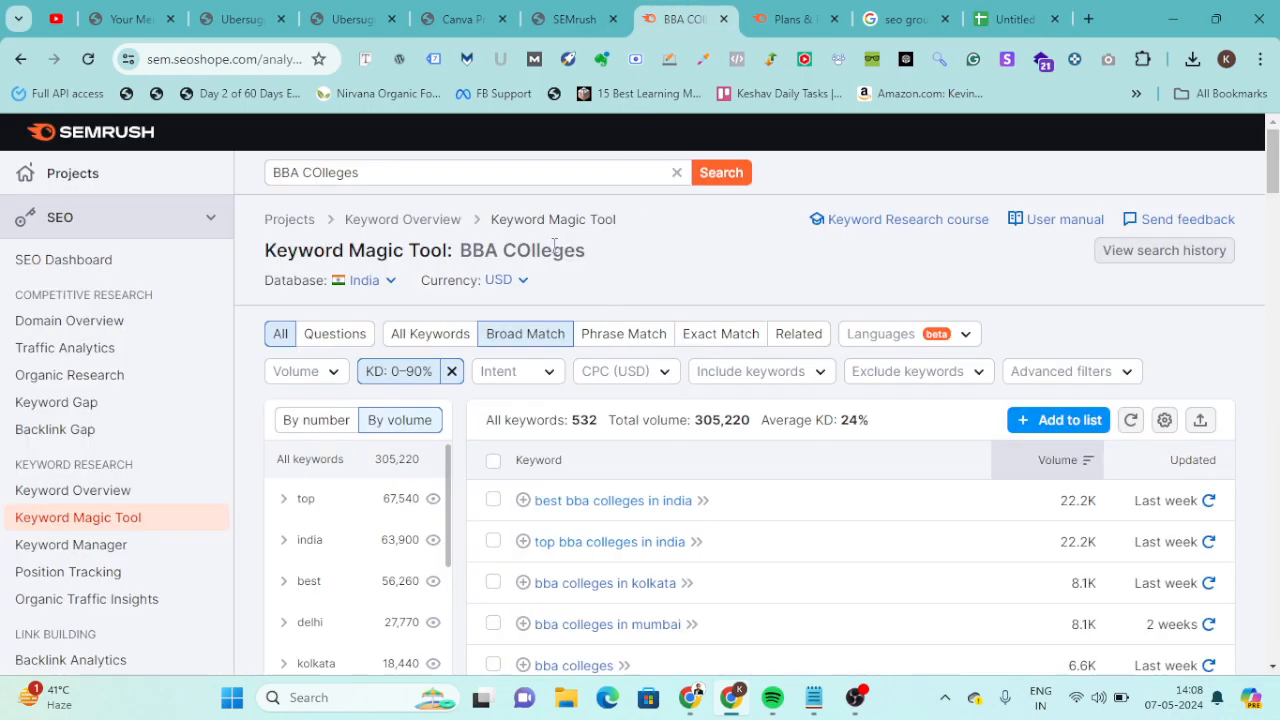
{"action": "left_click", "coordinate": [437, 175]}
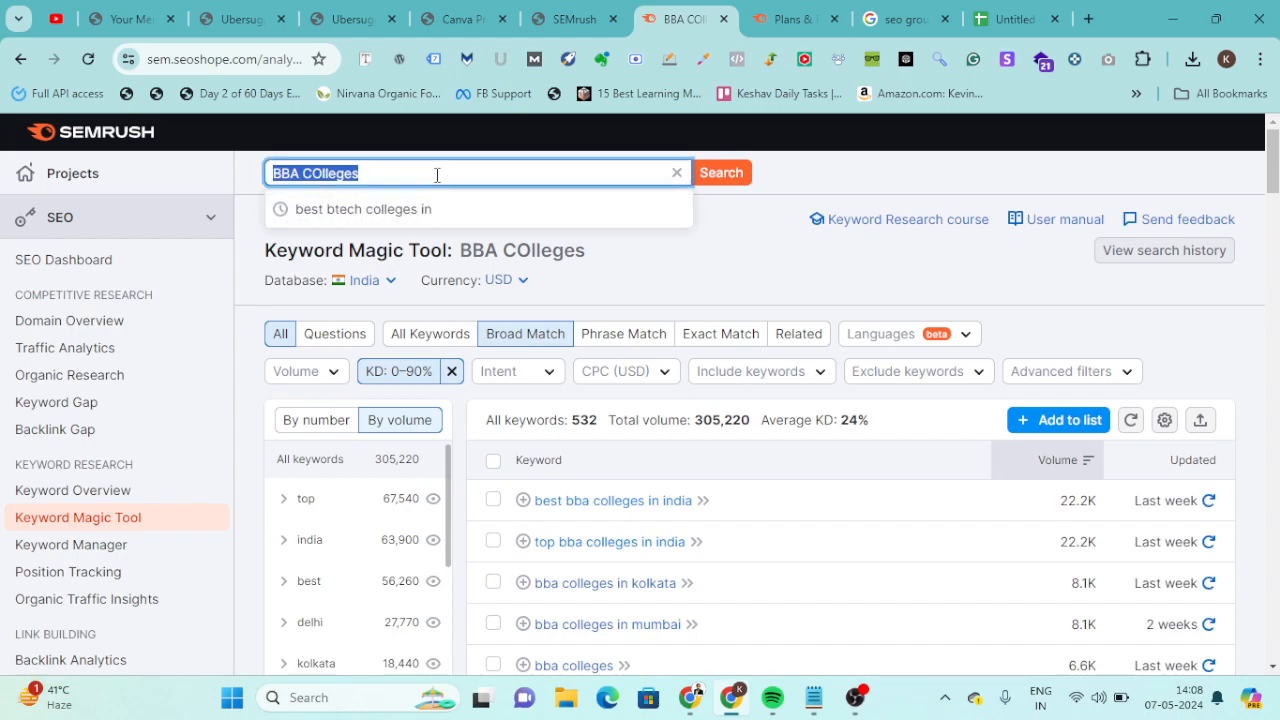
{"action": "type", "text": "mba co"}
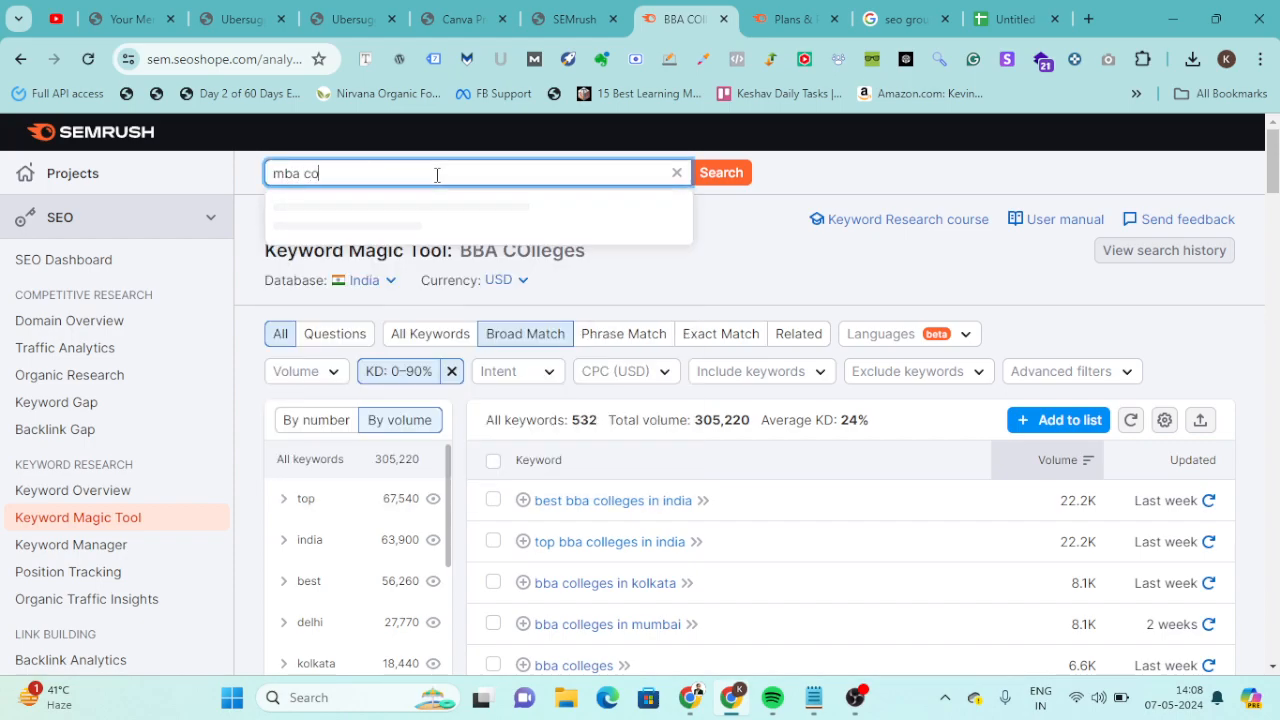
{"action": "type", "text": "llges"}
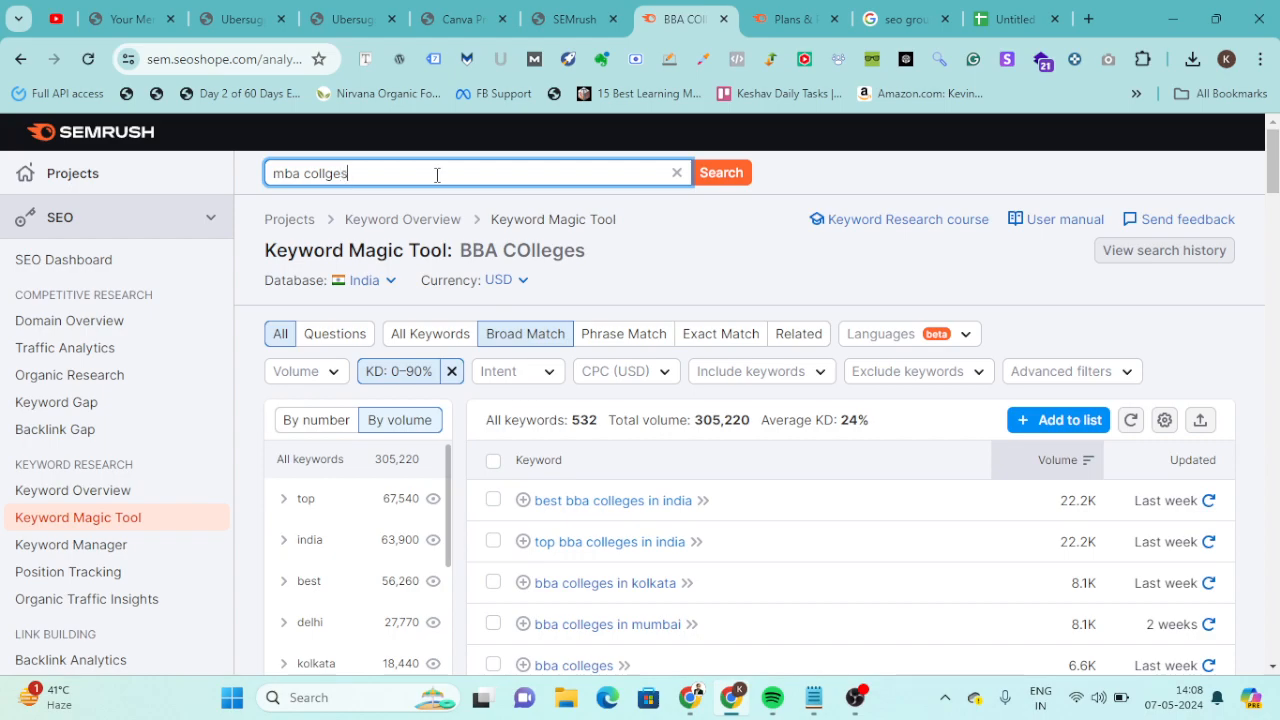
{"action": "key", "text": "BackSpace"}
{"action": "key", "text": "BackSpace"}
{"action": "key", "text": "BackSpace"}
{"action": "type", "text": "eges"}
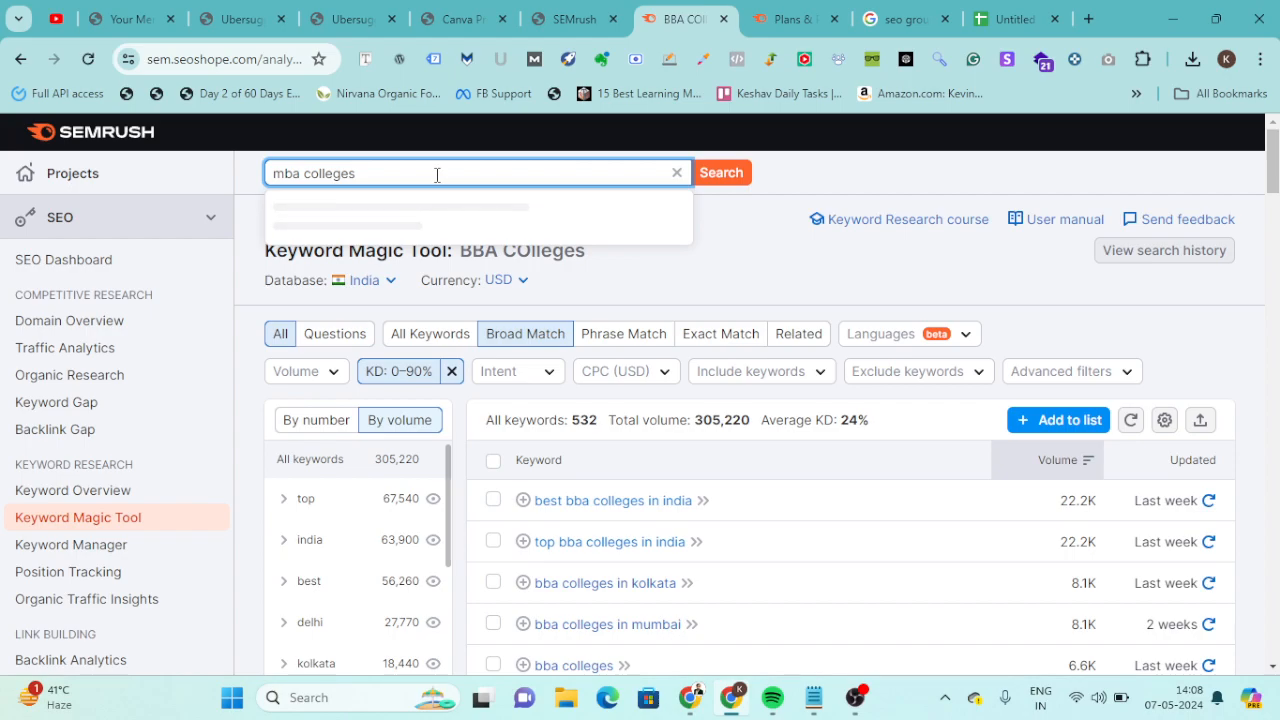
{"action": "key", "text": "Return"}
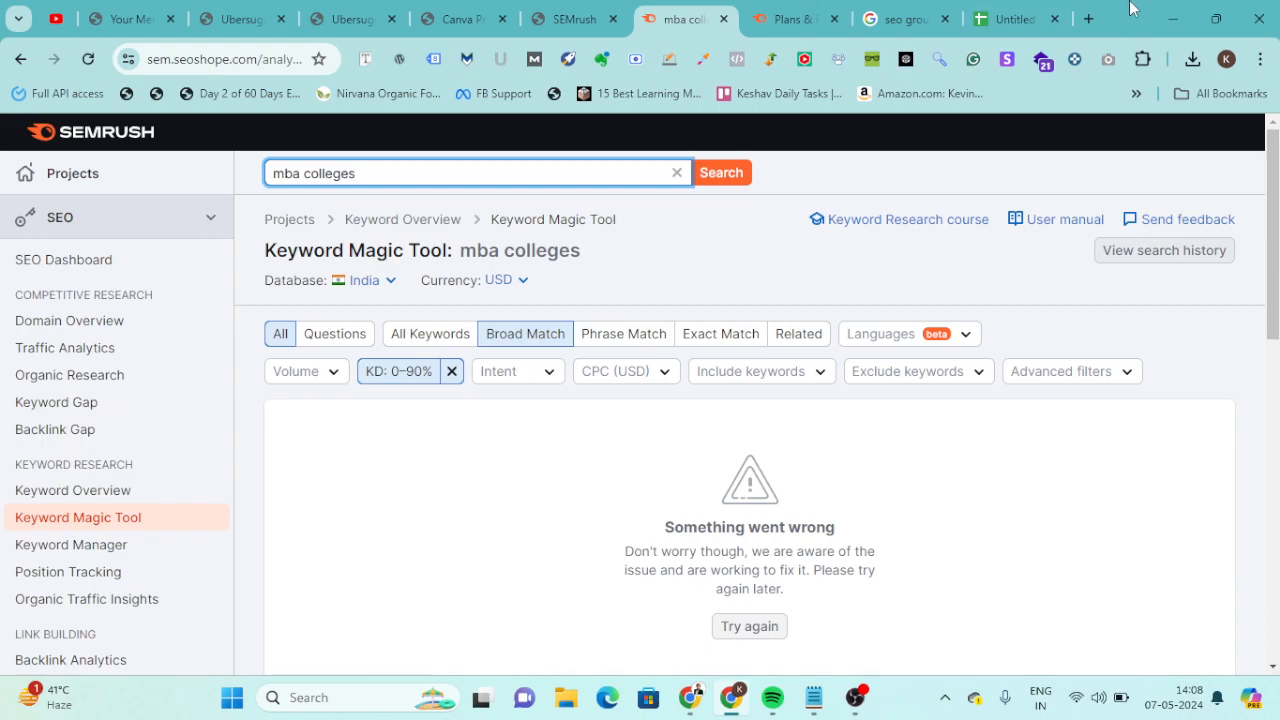
Revisit the copied keywords in the spreadsheet and bring up the Semrush Plans & Pricing page.
{"action": "left_click", "coordinate": [1012, 18]}
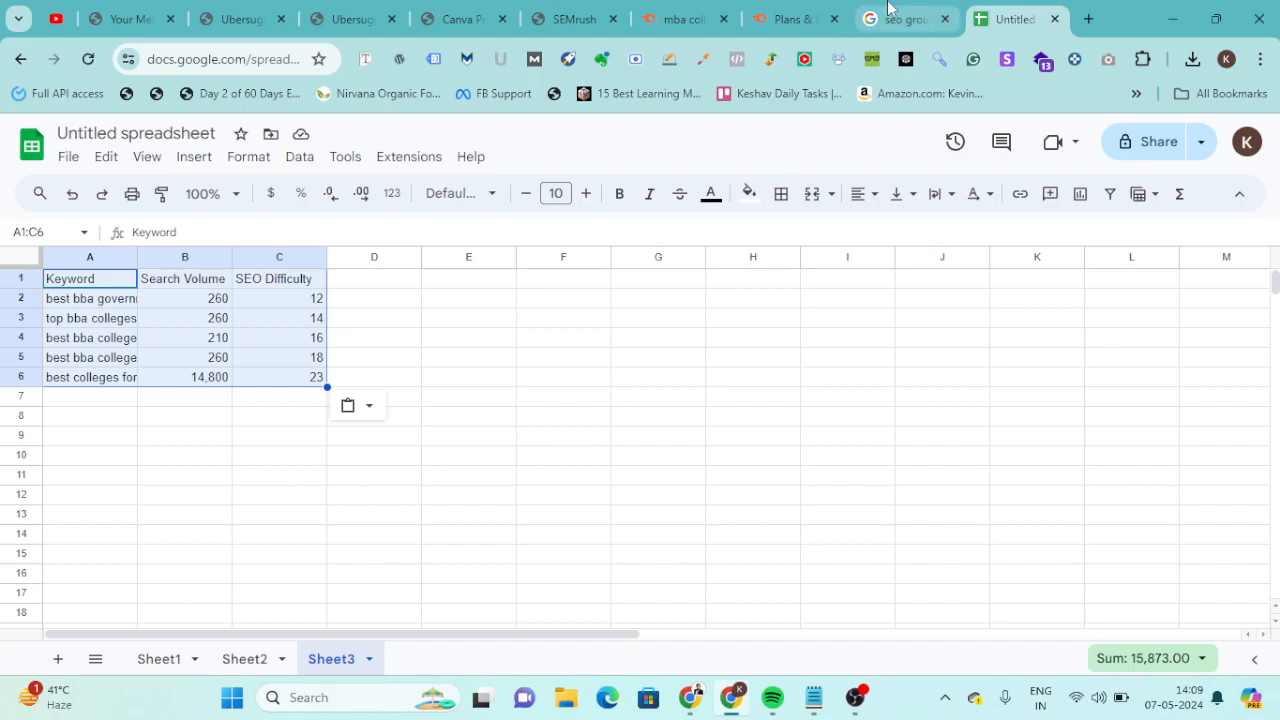
{"action": "left_click", "coordinate": [810, 12]}
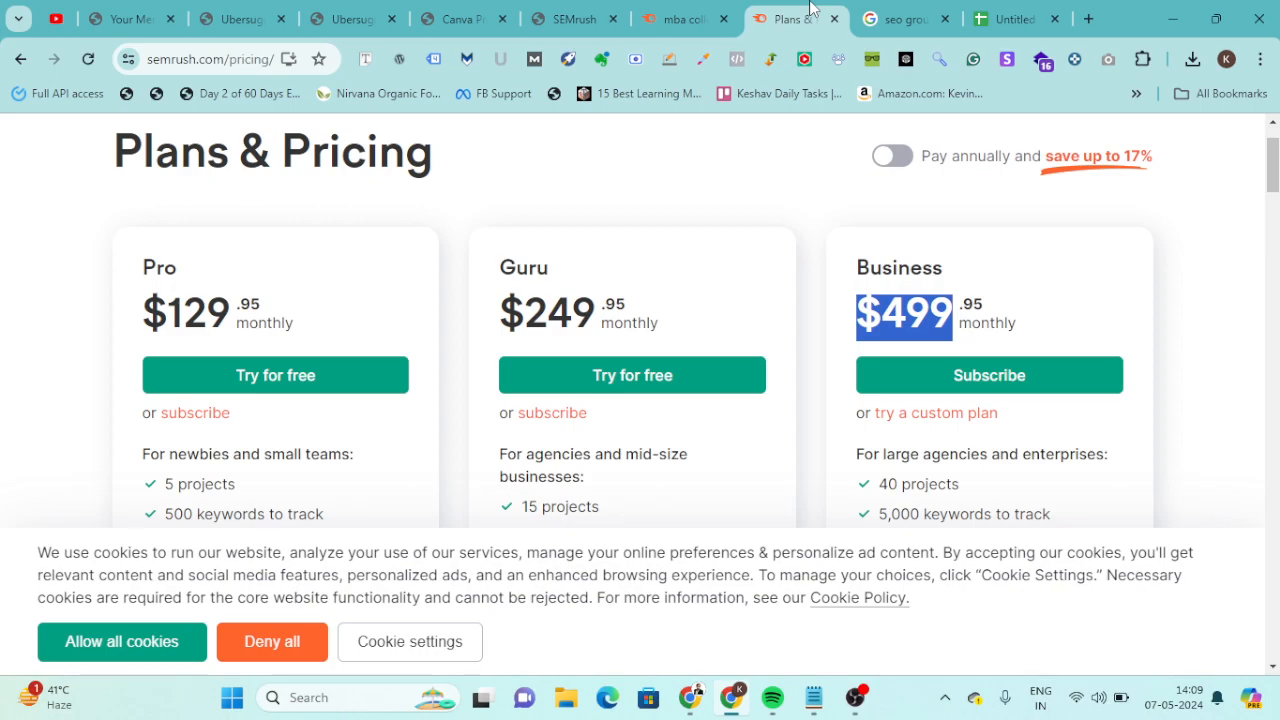